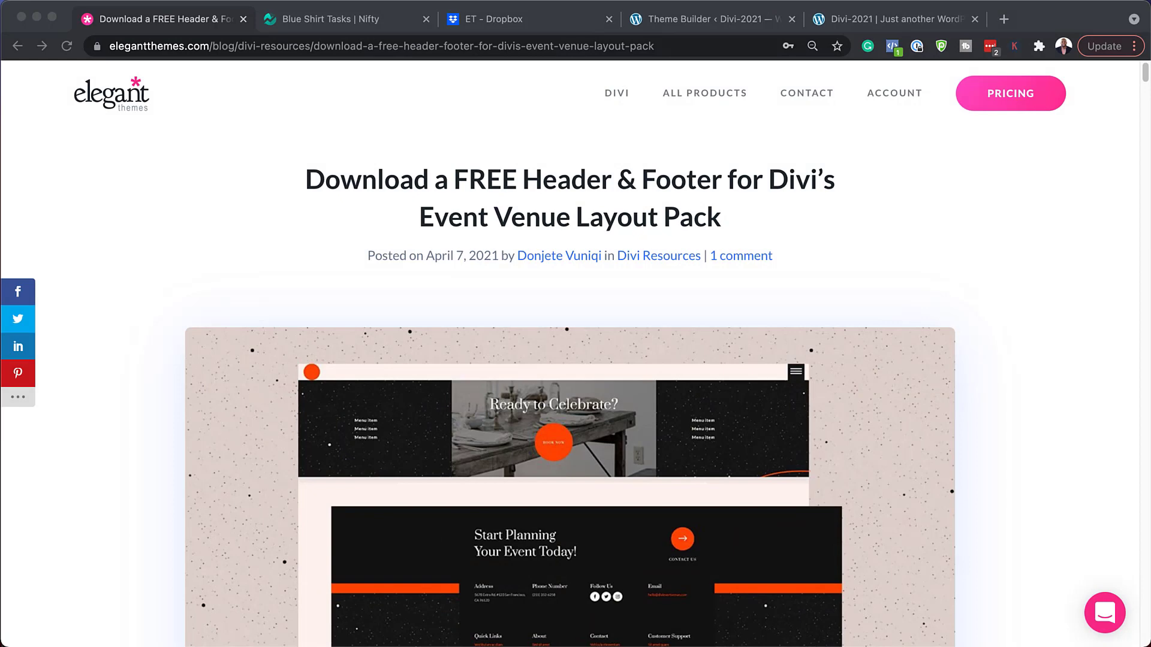
# Download the free Event Venue header and footer template zip after submitting an email address.
pyautogui.scroll(-10, 839, 643)
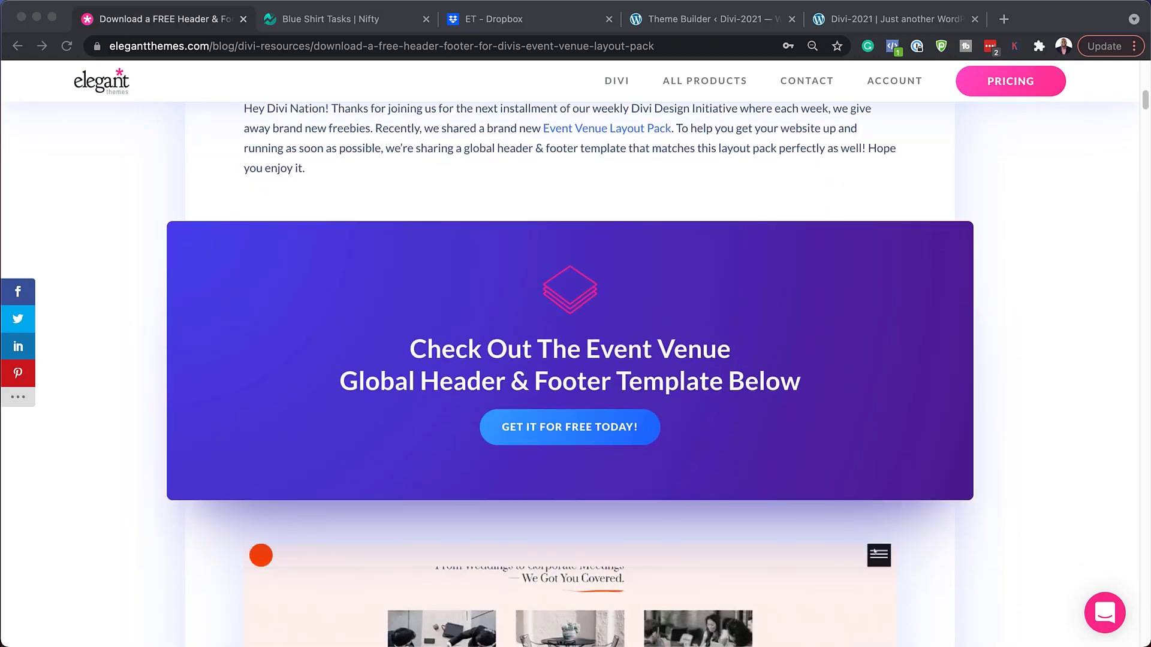
pyautogui.click(581, 426)
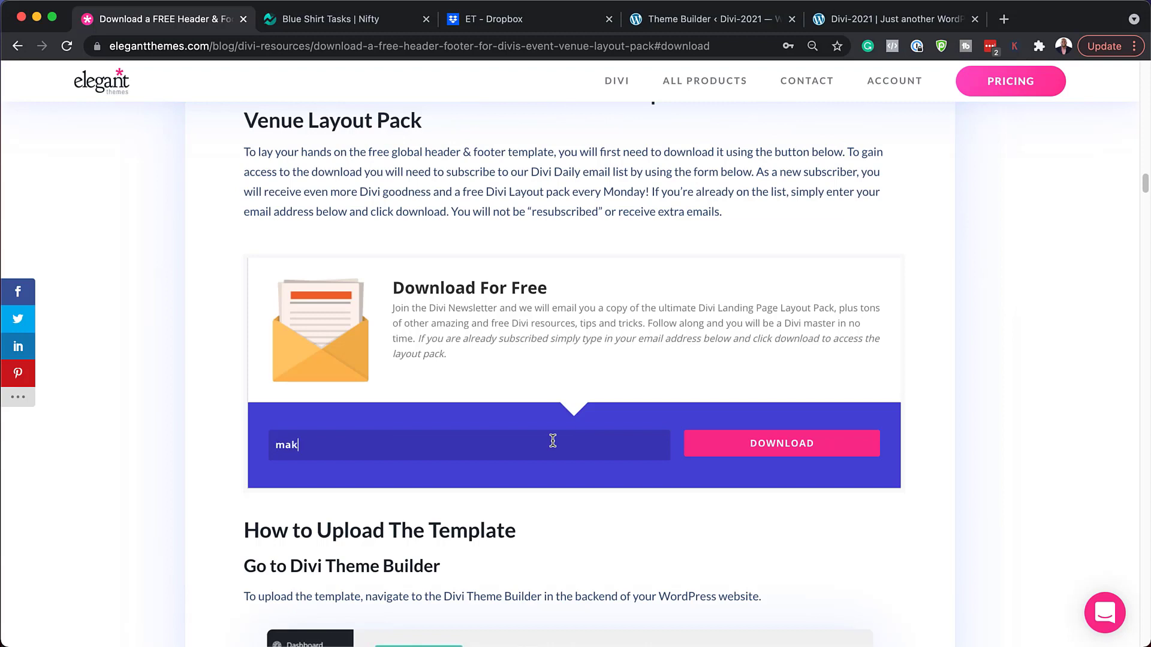
pyautogui.click(765, 443)
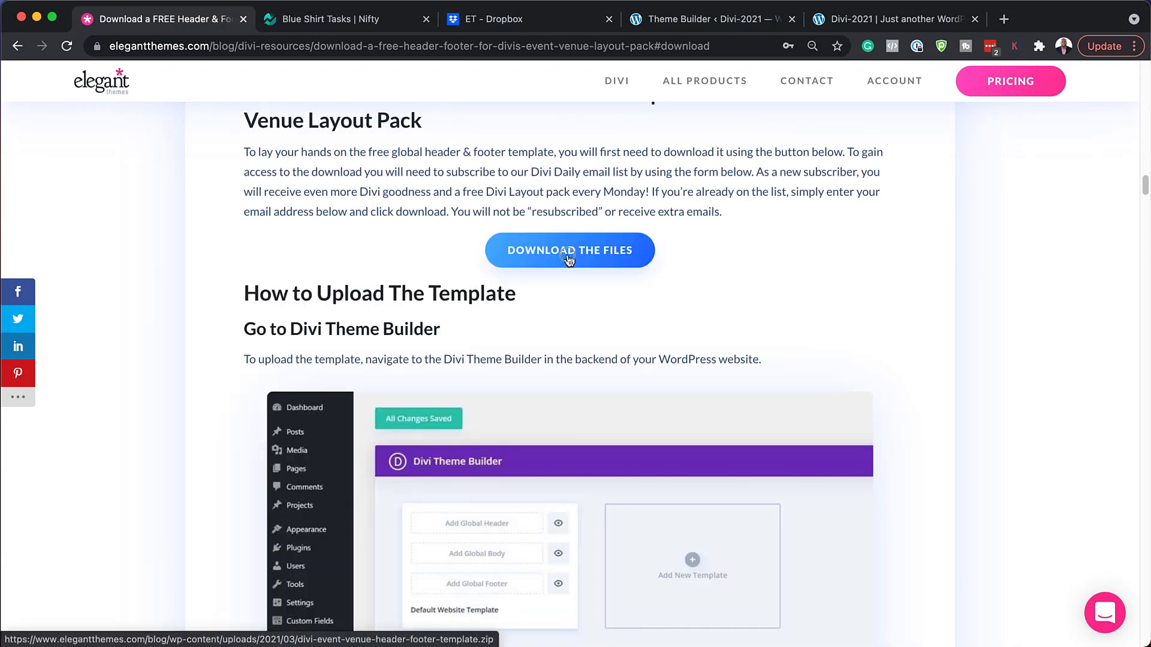
pyautogui.click(568, 258)
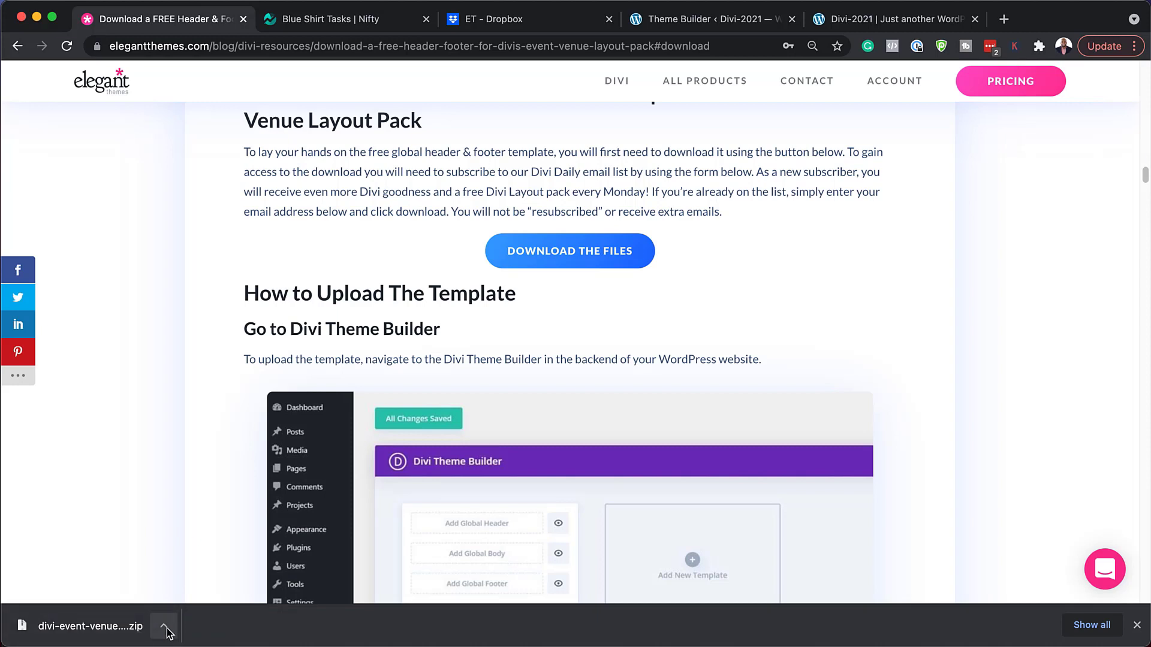
pyautogui.click(164, 628)
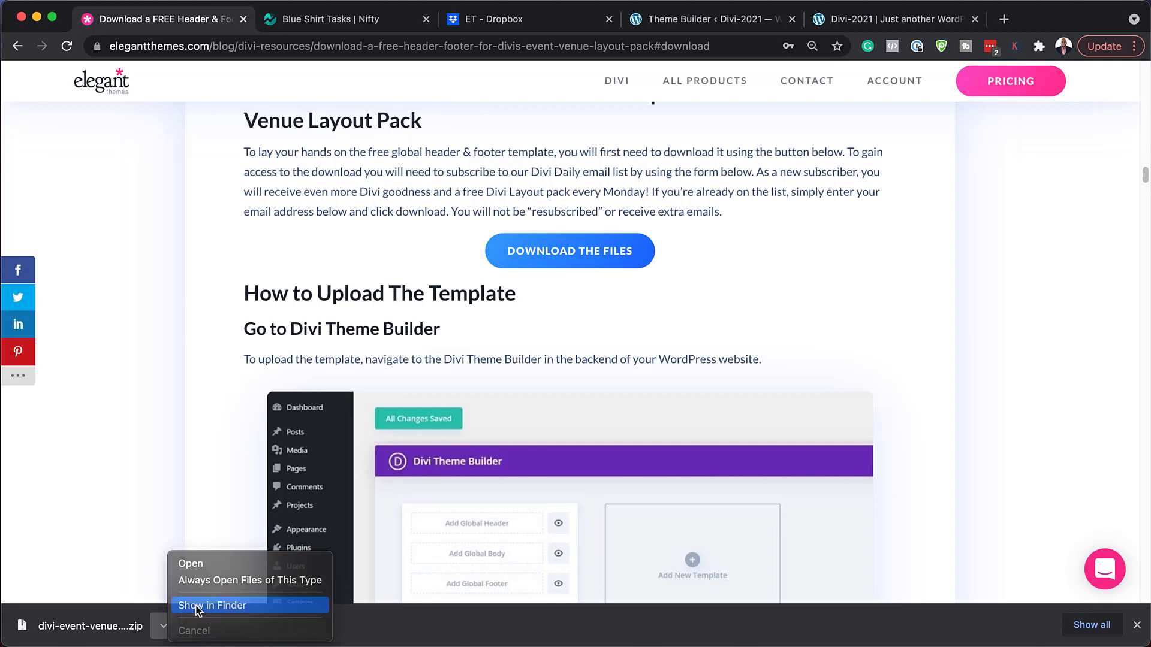
# Unzip divi-event-venue-header-footer-template.zip and open the extracted folder holding the .json file.
pyautogui.click(197, 606)
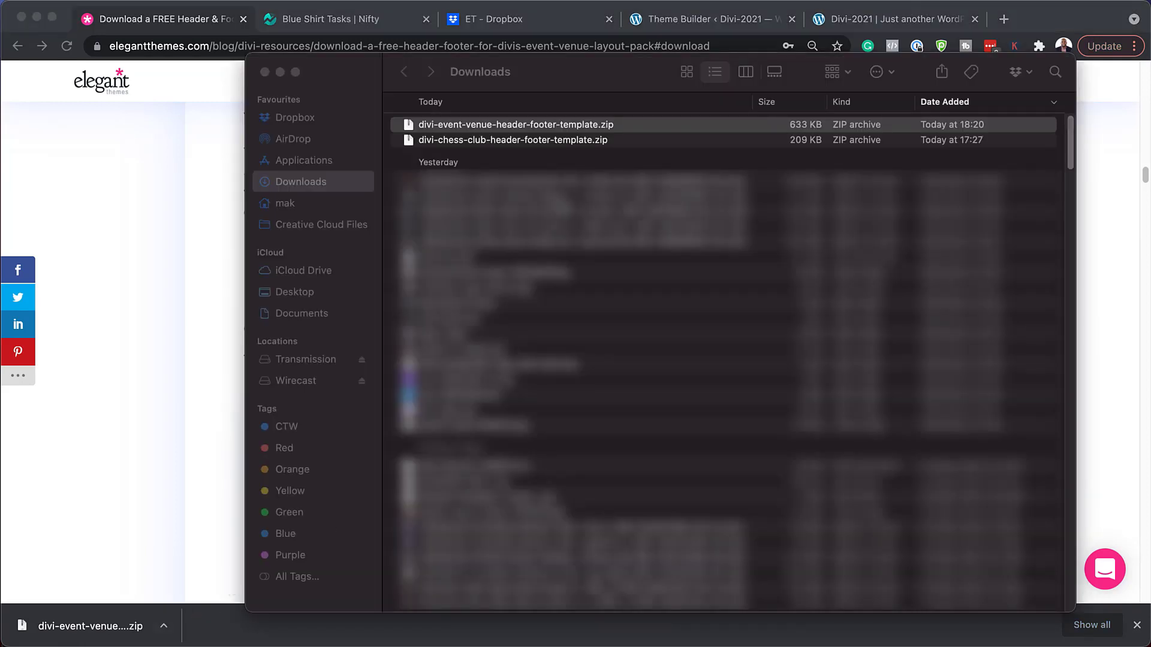
pyautogui.doubleClick(405, 124)
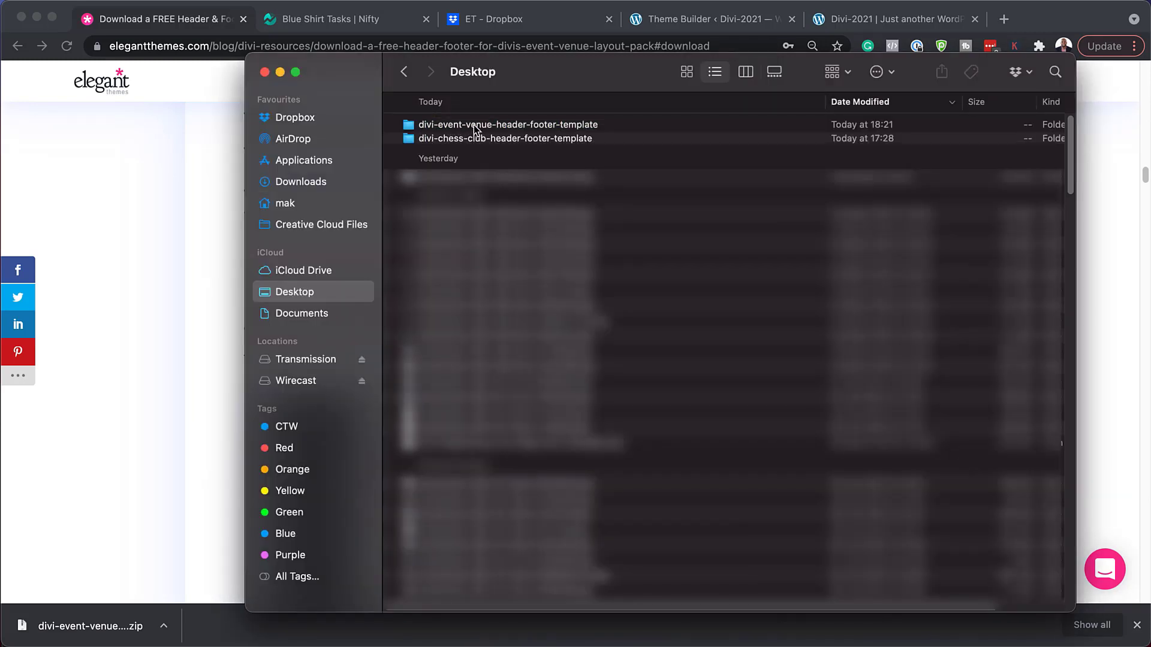
pyautogui.doubleClick(473, 125)
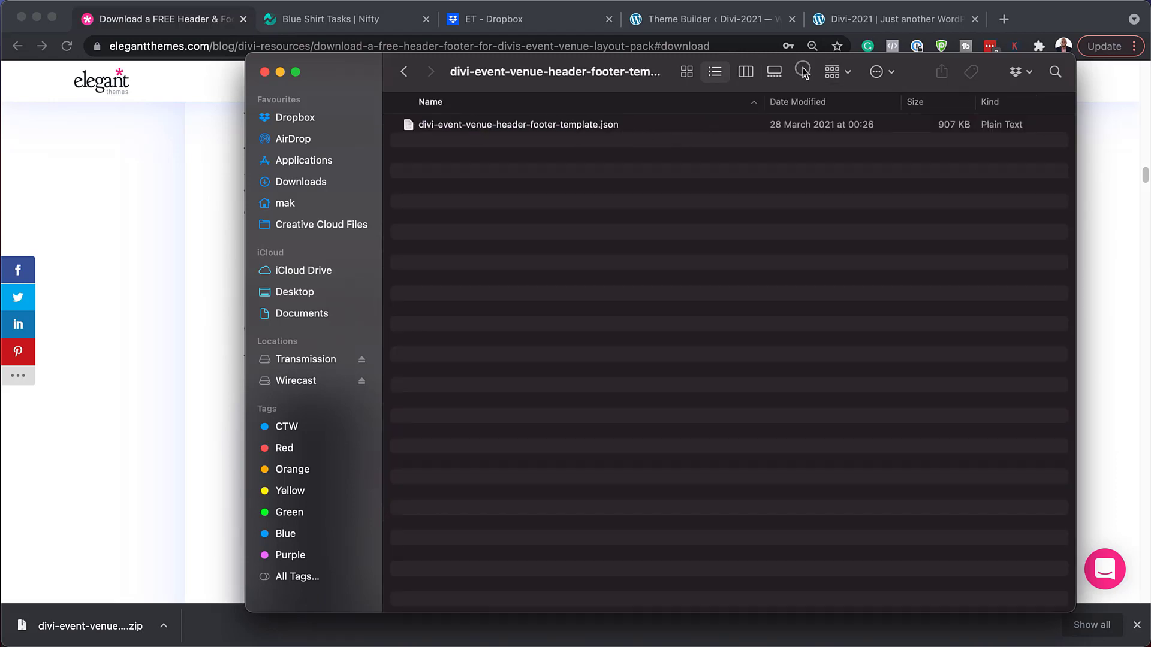
pyautogui.moveTo(803, 71); pyautogui.dragTo(0, 120)
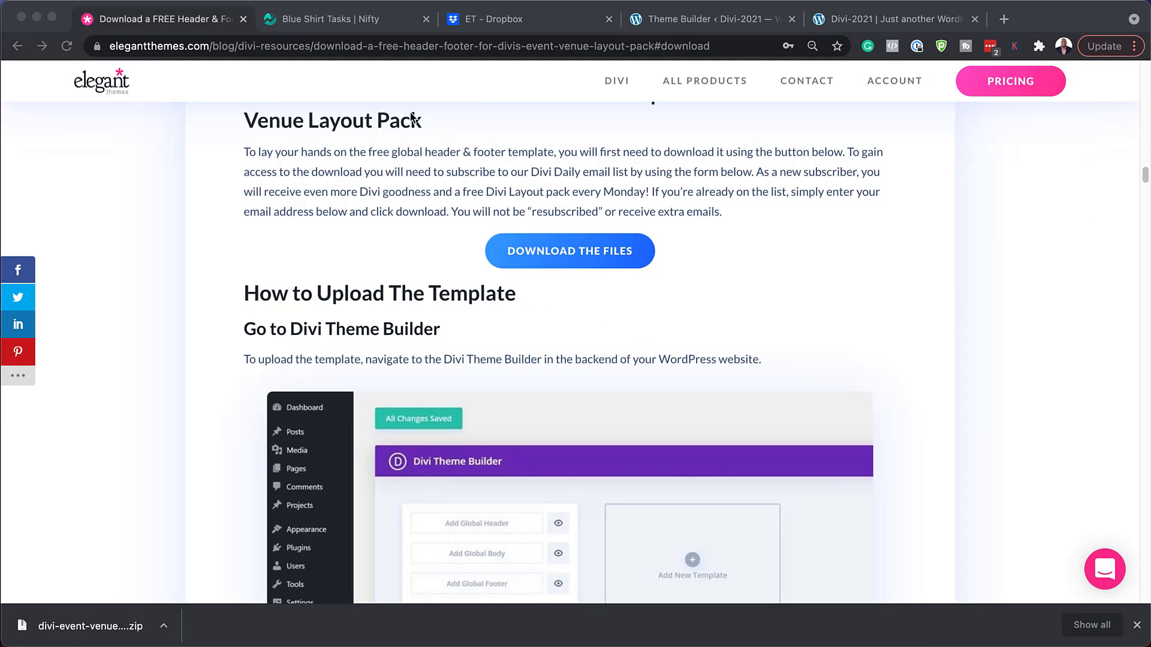
# Close the downloads bar and go from the WordPress Dashboard to Divi > Theme Builder.
pyautogui.click(864, 19)
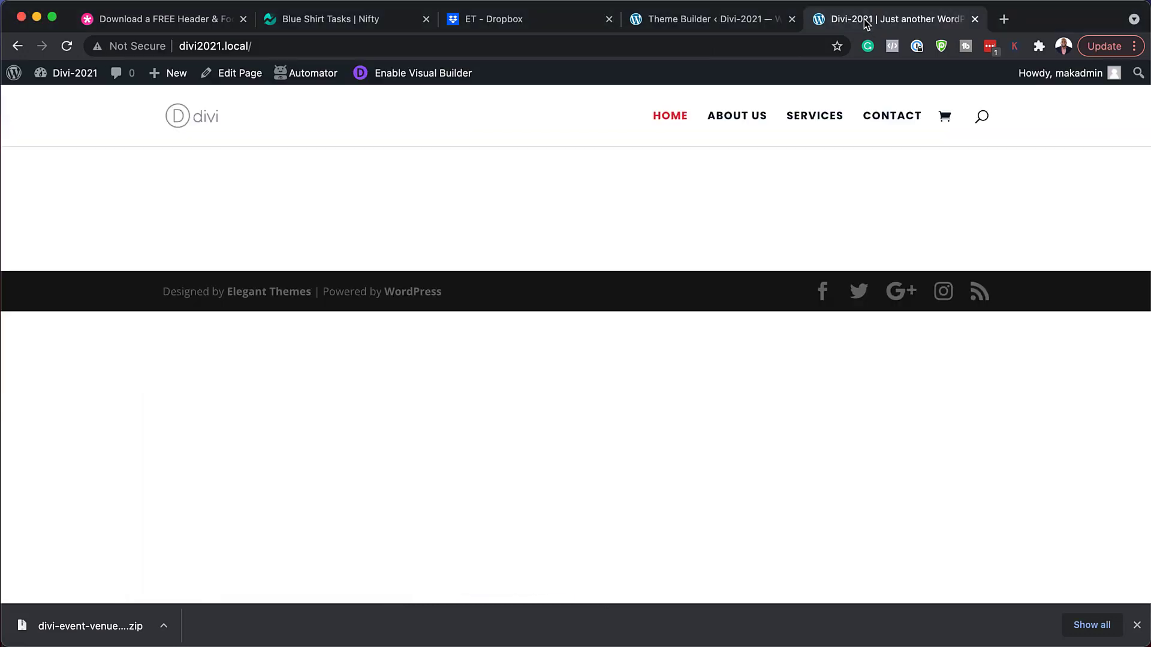
pyautogui.click(1136, 626)
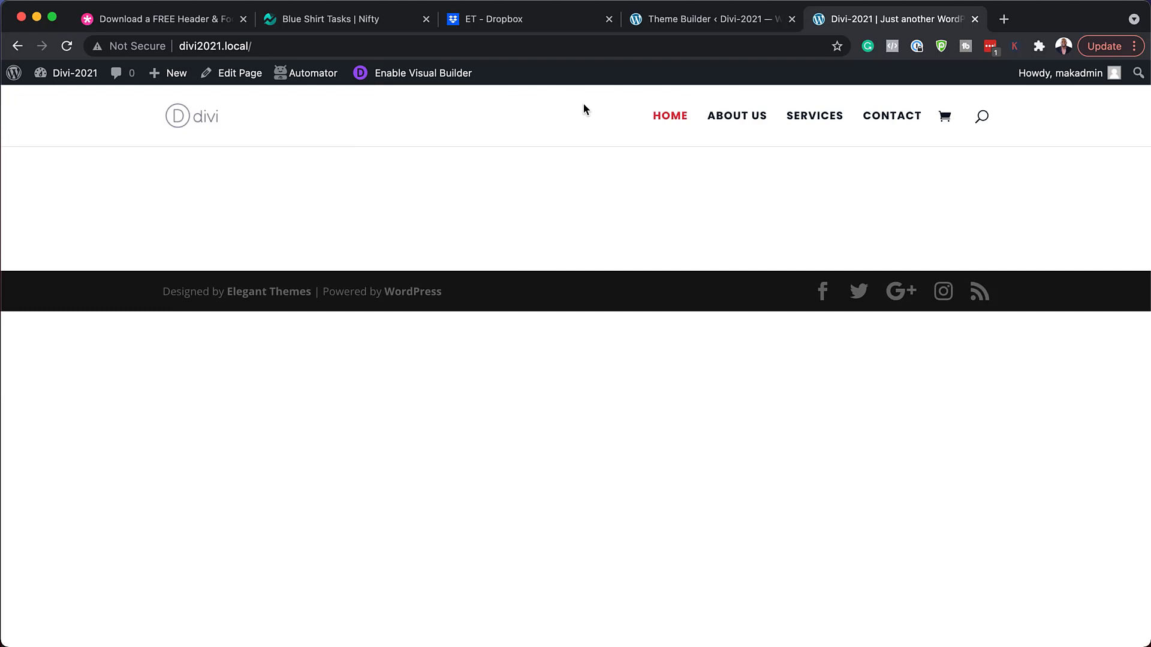
pyautogui.click(673, 24)
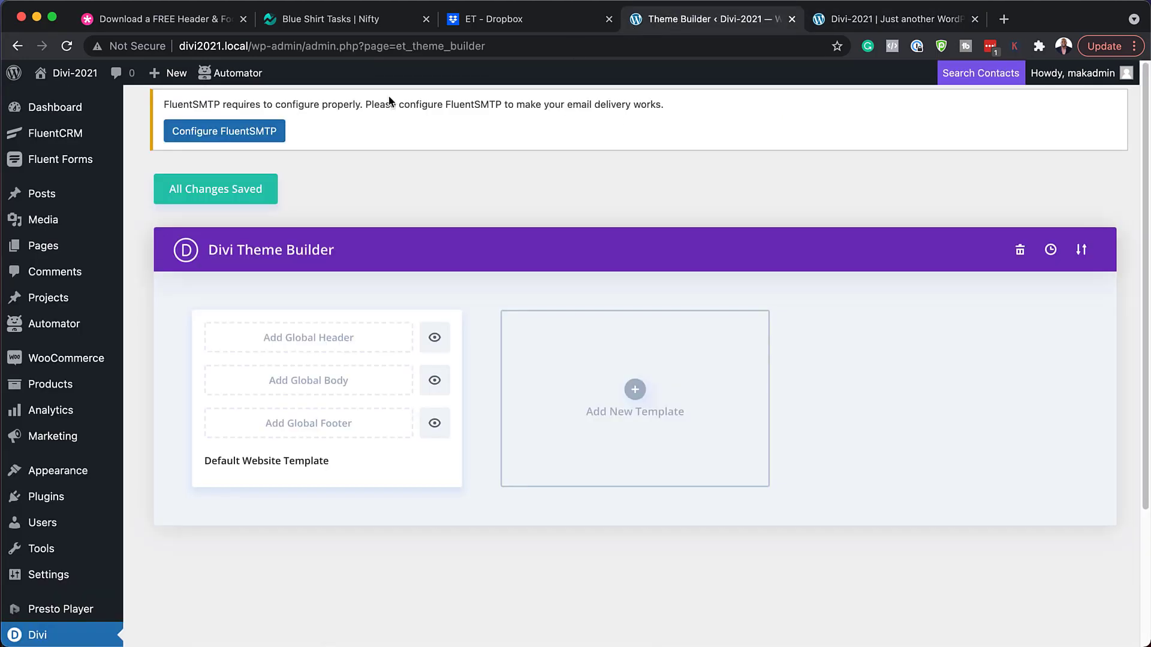
pyautogui.click(63, 114)
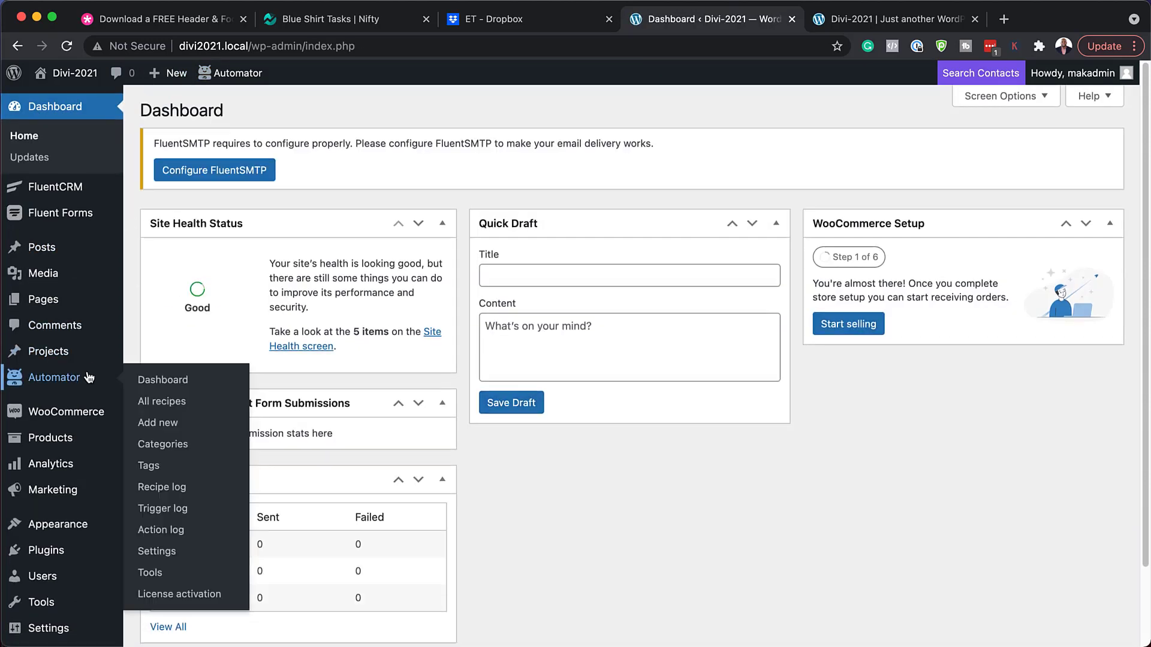
pyautogui.scroll(-3, 90, 377)
pyautogui.moveTo(91, 374)
pyautogui.moveTo(40, 607)
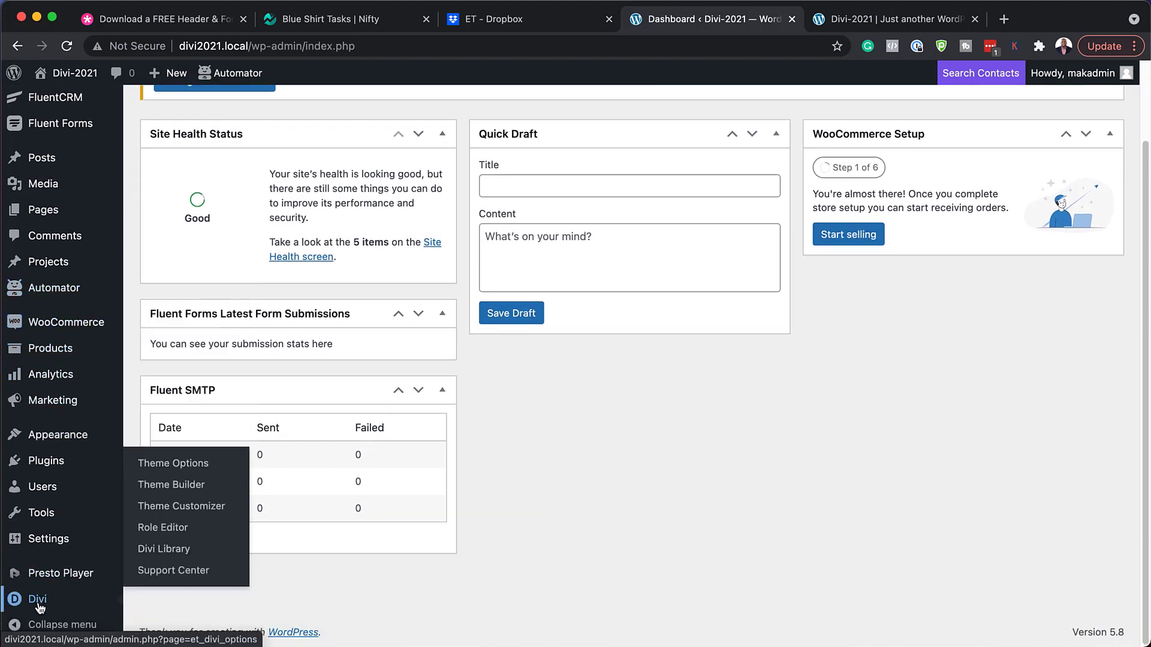
pyautogui.click(172, 488)
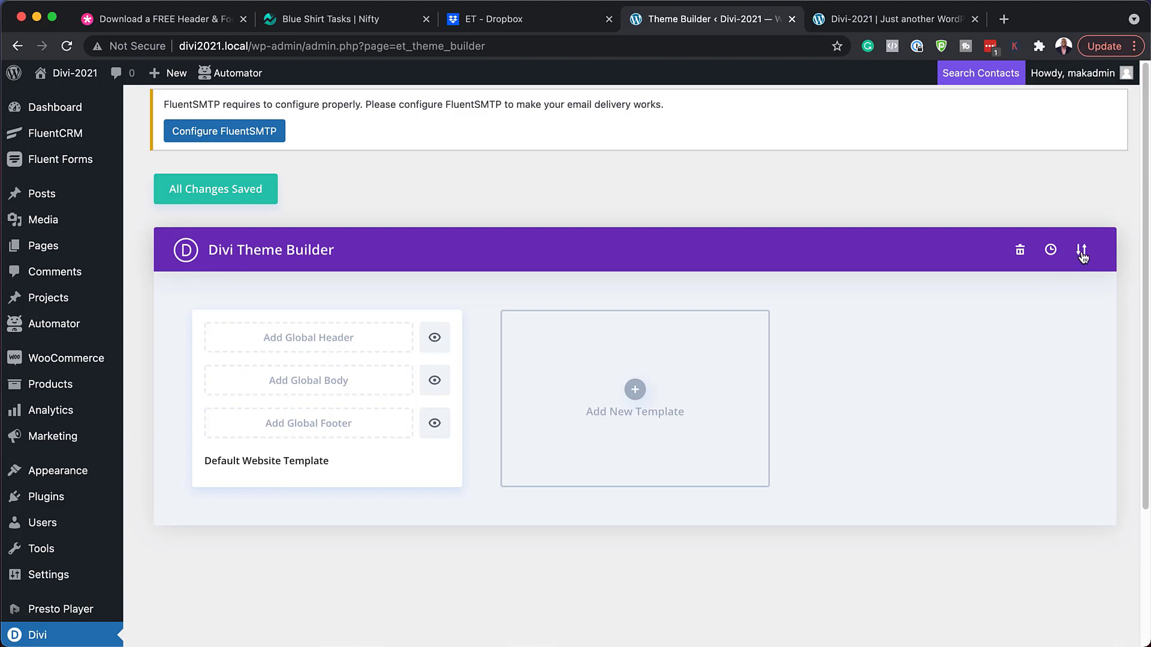
# Import divi-event-venue-header-footer-template.json as global header and footer, save, and return to the homepage.
pyautogui.click(1081, 250)
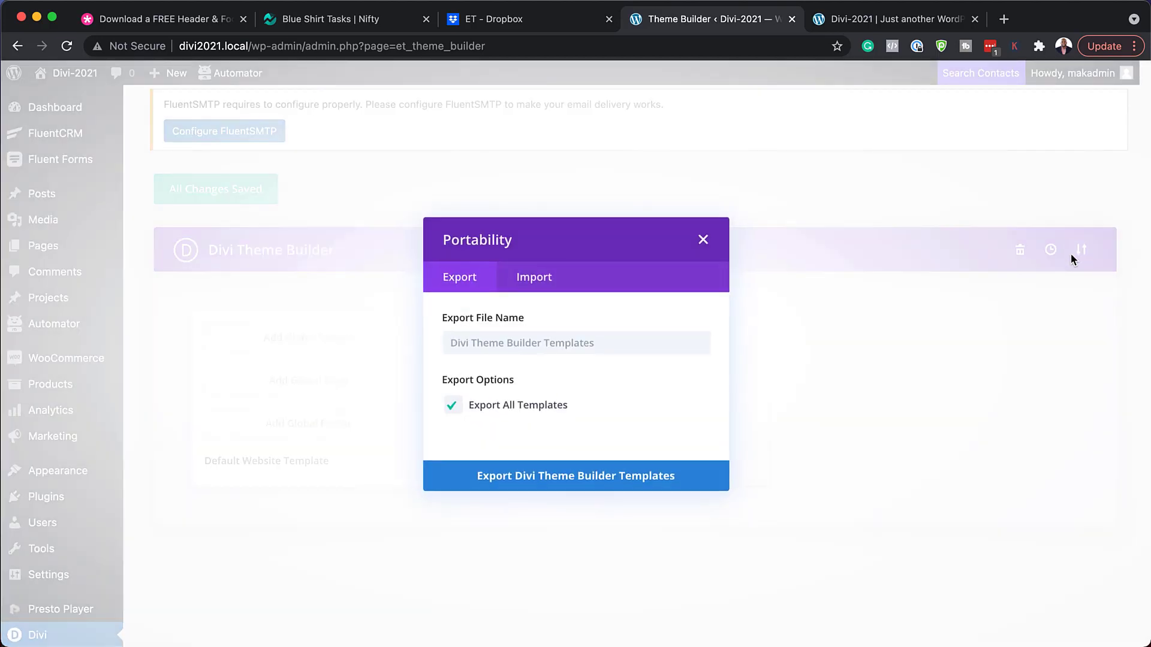
pyautogui.click(552, 286)
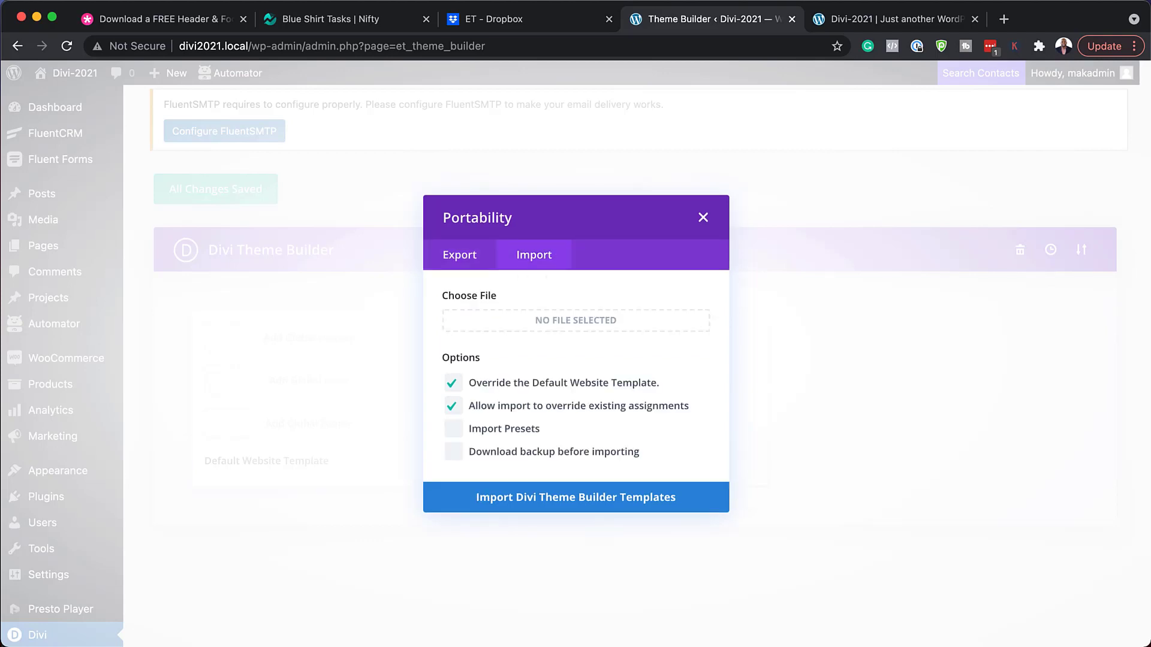
pyautogui.moveTo(0, 396); pyautogui.dragTo(434, 414)
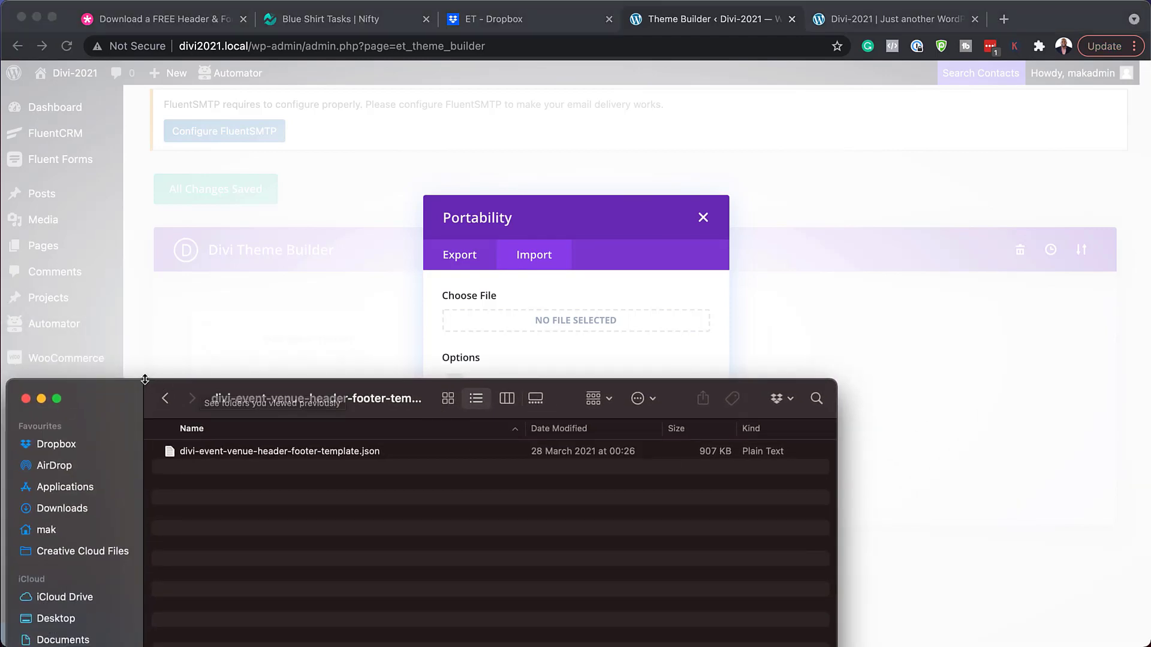
pyautogui.moveTo(144, 380); pyautogui.dragTo(144, 424)
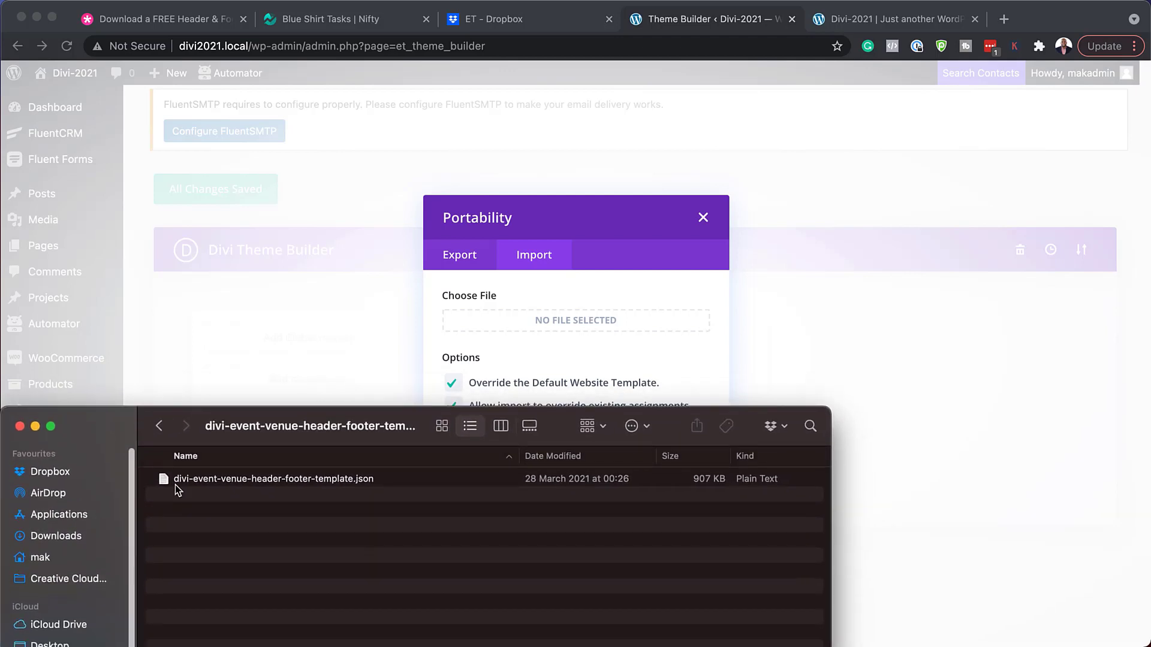
pyautogui.click(256, 483)
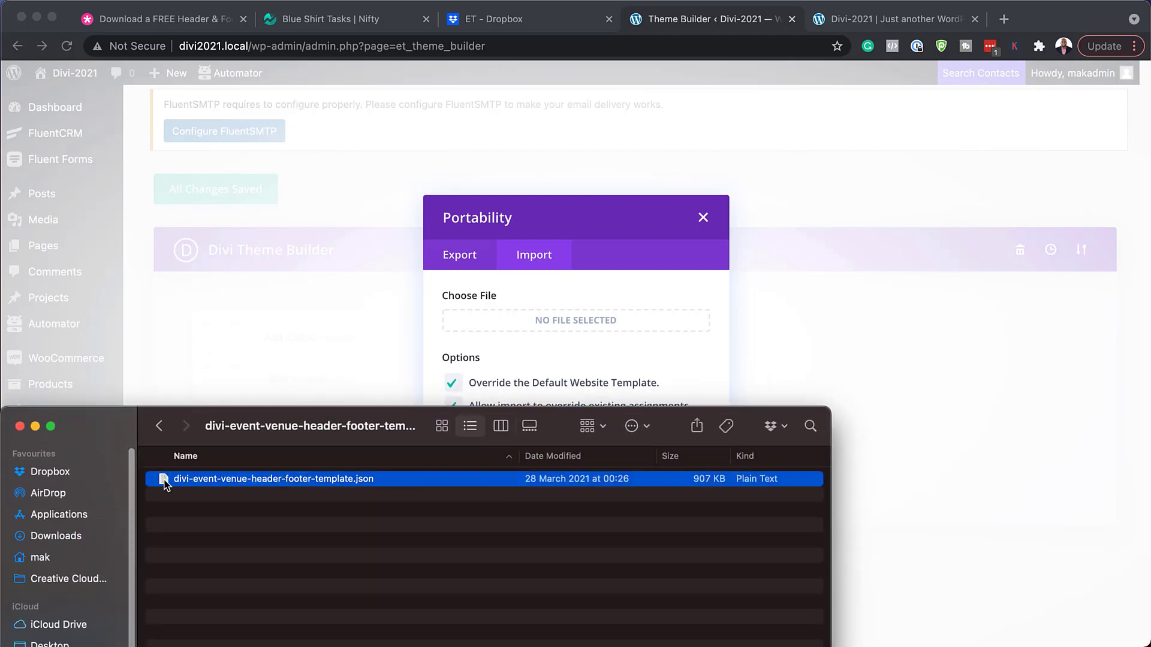
pyautogui.moveTo(164, 480); pyautogui.dragTo(503, 327)
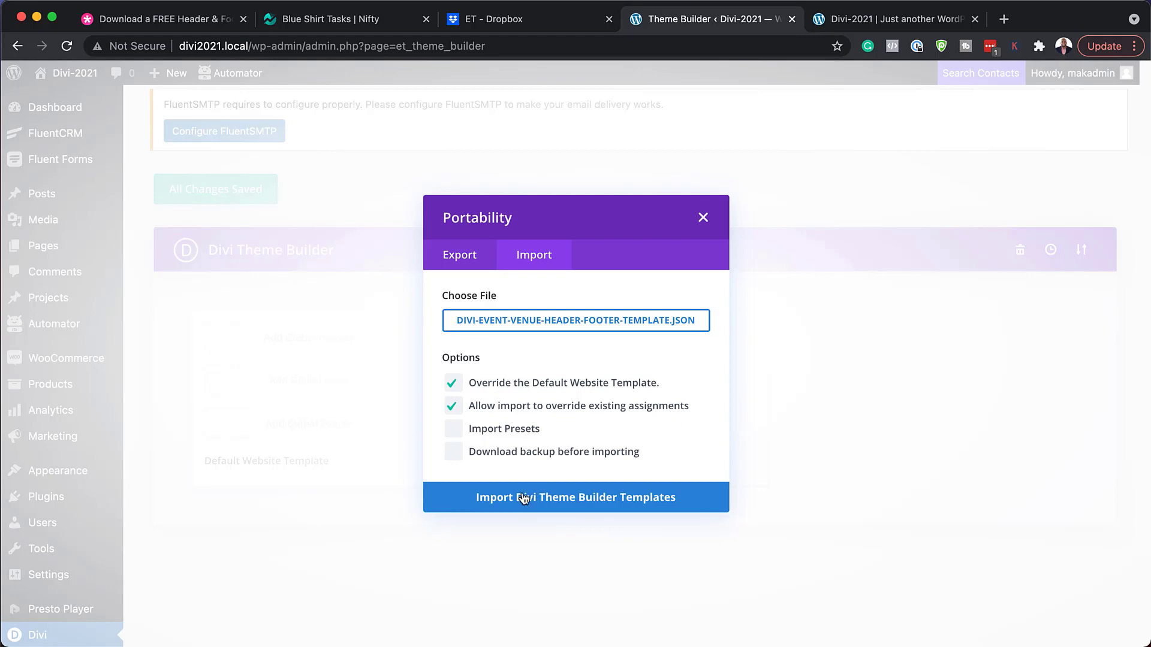
pyautogui.click(574, 502)
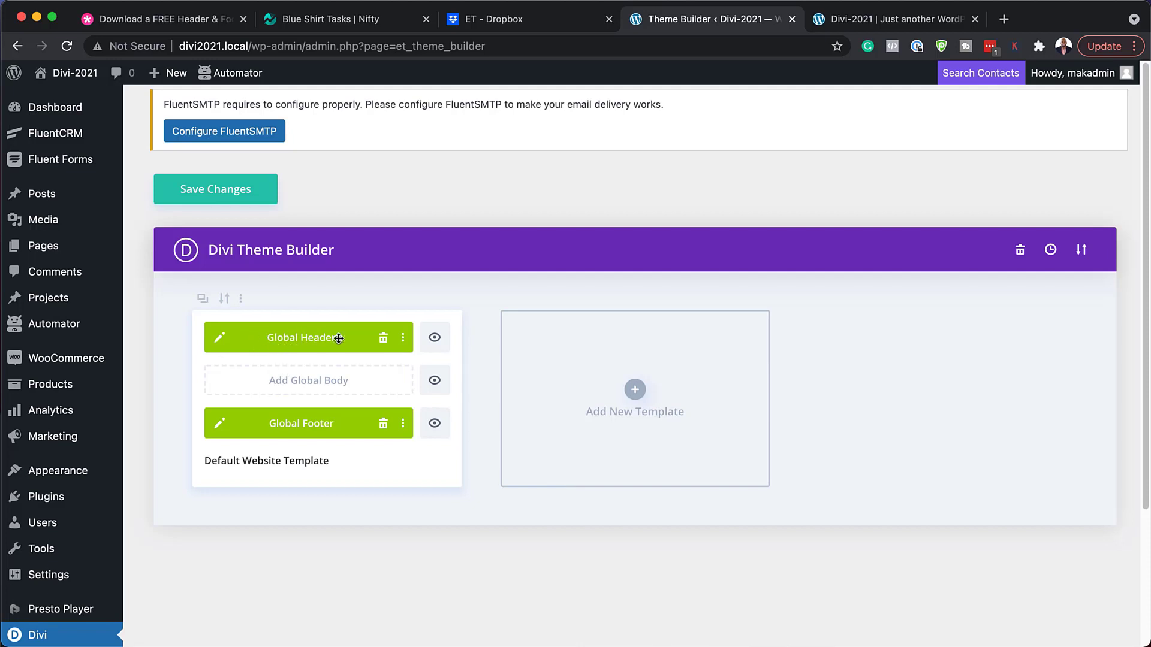
pyautogui.click(235, 193)
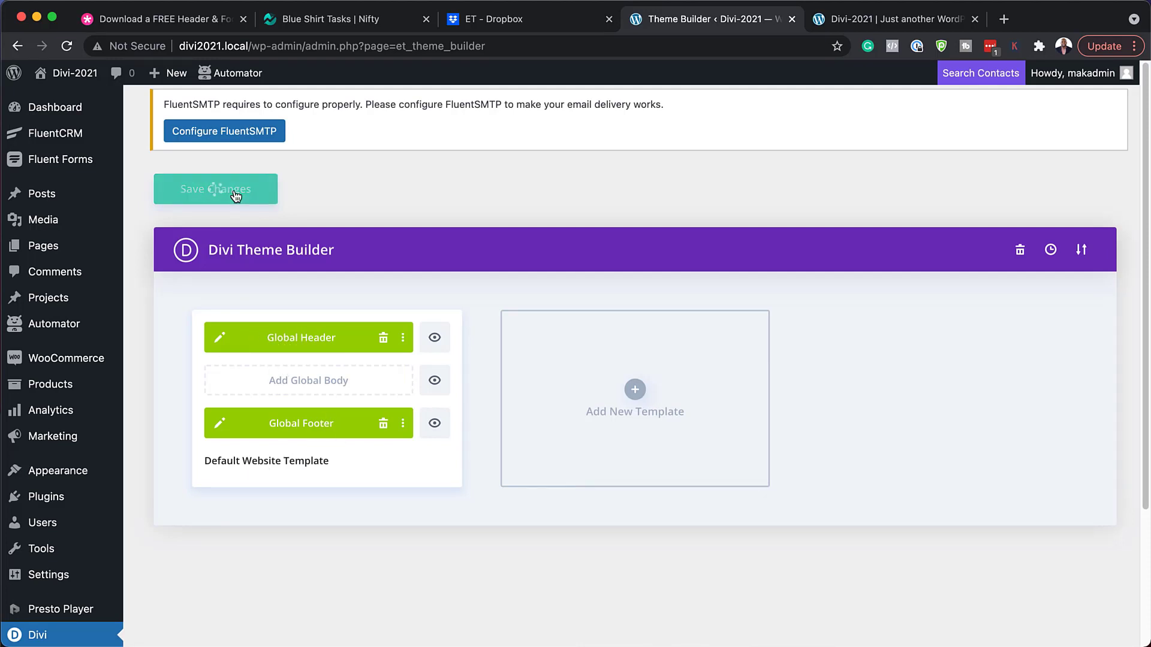
pyautogui.click(879, 22)
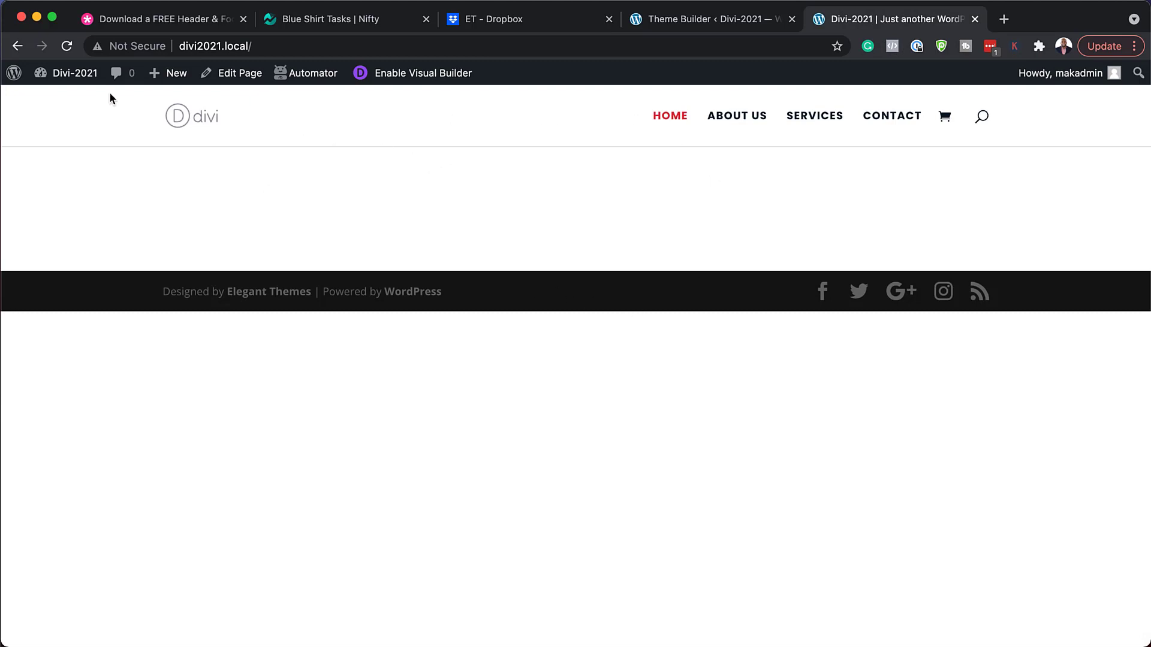
# Reload the homepage to show the Event Venue header and toggle its overlay menu, leaving it closed.
pyautogui.click(66, 50)
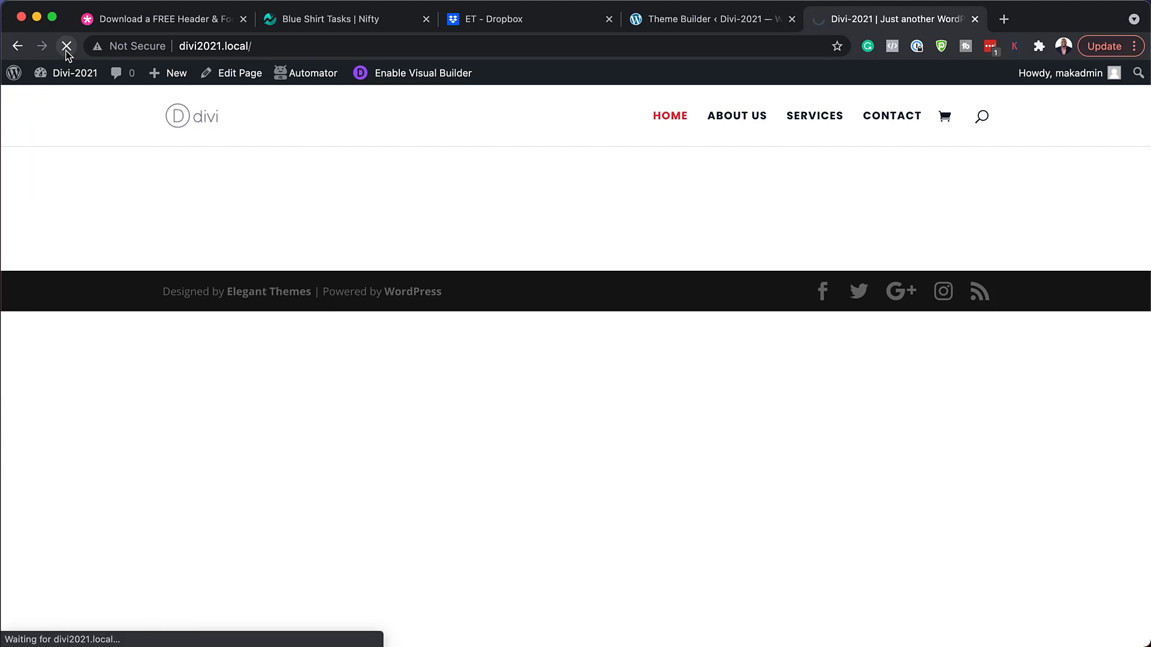
pyautogui.scroll(-7, 286, 276)
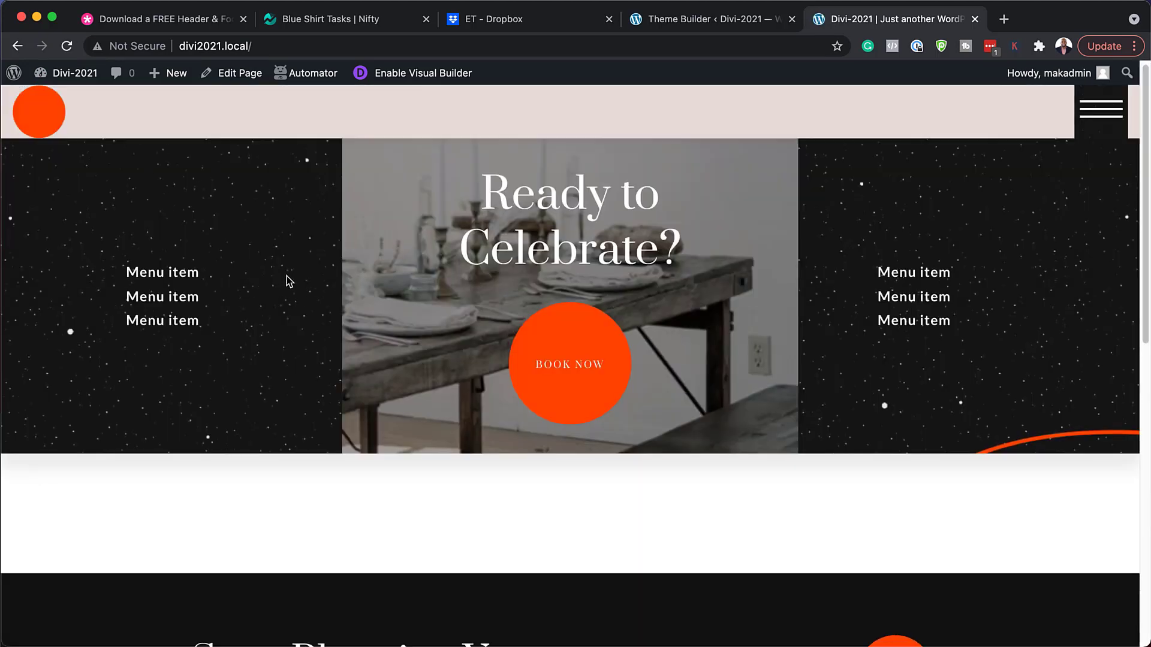
pyautogui.scroll(-3, 362, 483)
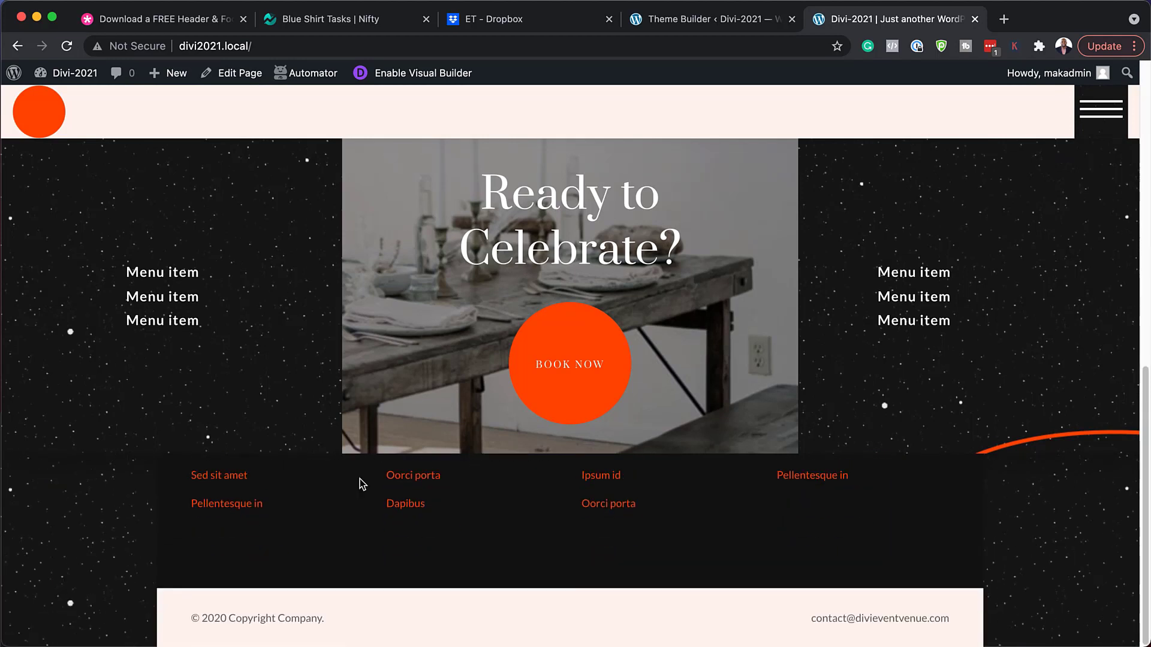
pyautogui.scroll(10, 481, 556)
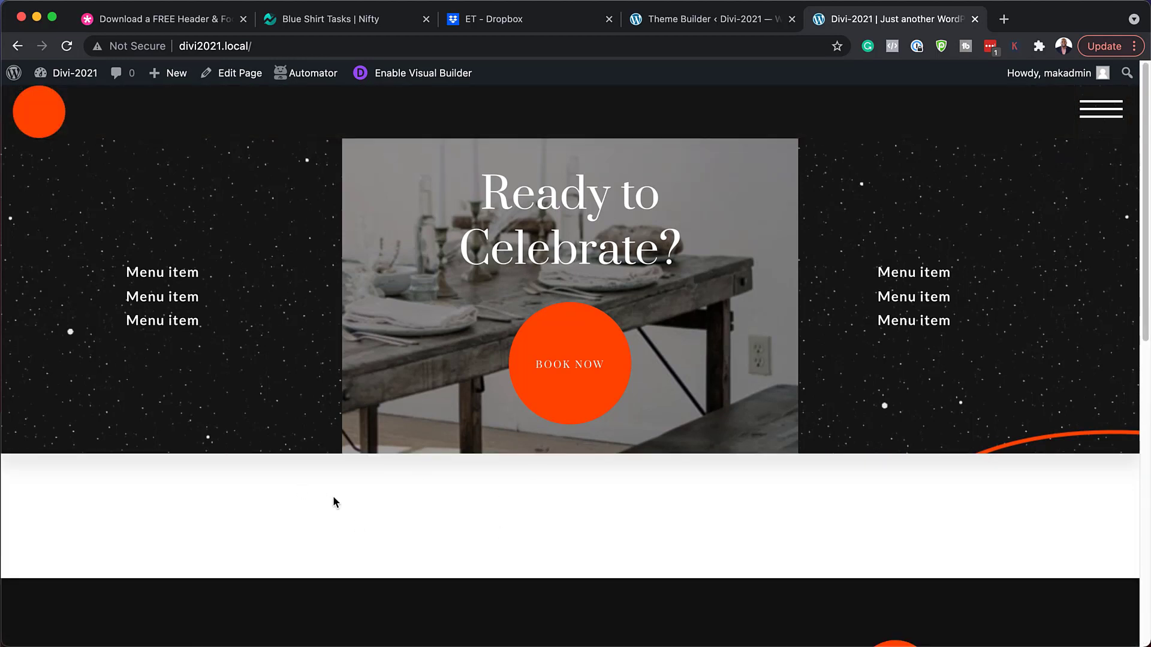
pyautogui.click(1105, 111)
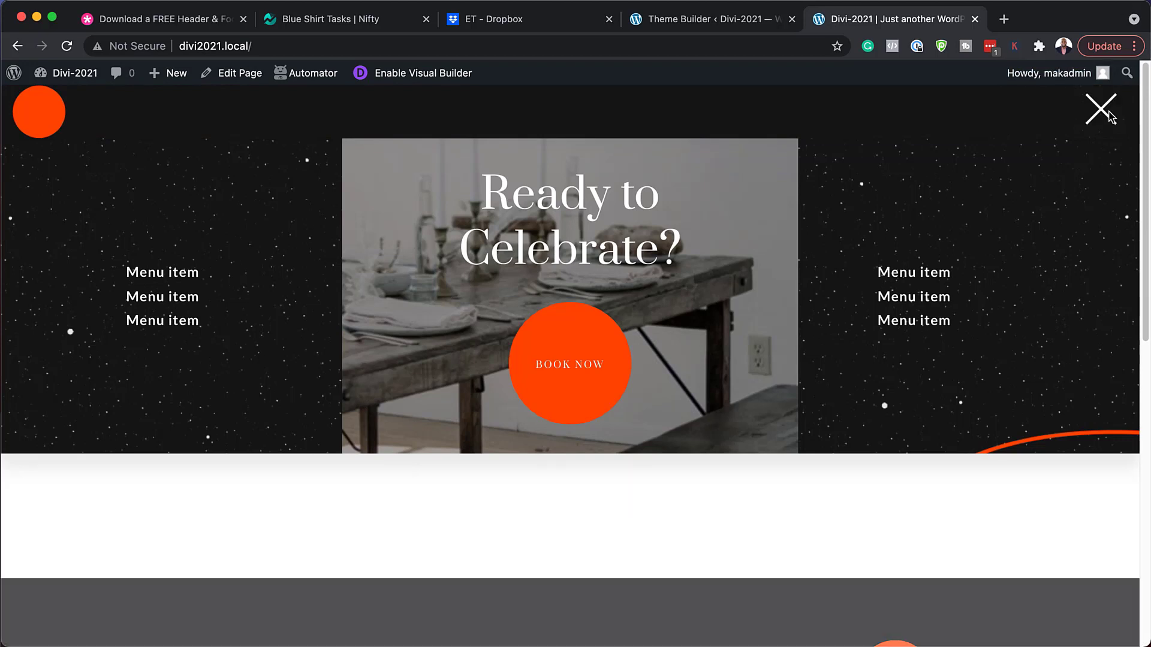
pyautogui.click(1104, 113)
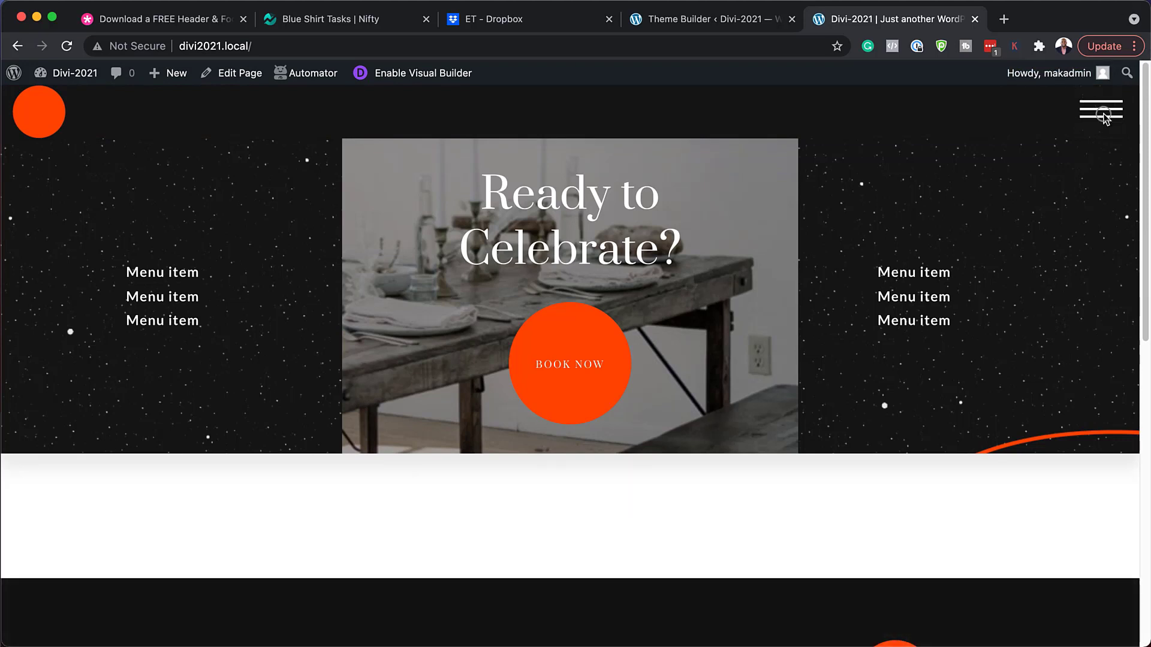
pyautogui.click(1103, 114)
pyautogui.click(1104, 115)
# Search the library for 'Event Venue', apply the Event Venue Home Page layout, and save.
pyautogui.click(433, 78)
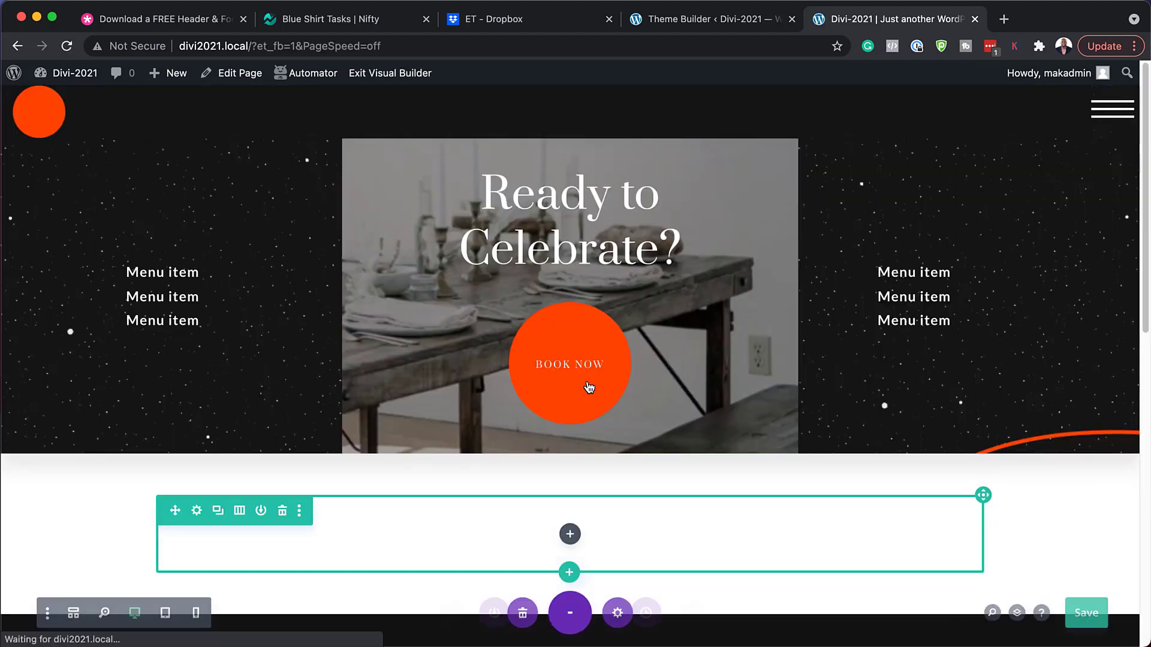
pyautogui.click(193, 287)
pyautogui.write('Event Venue')
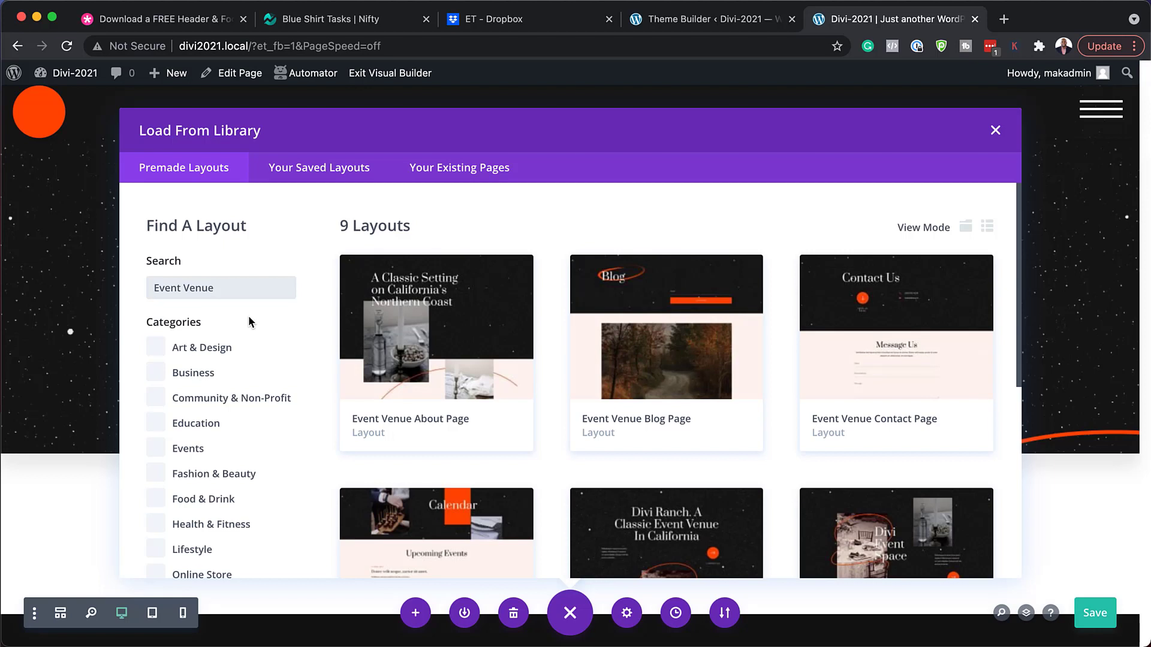
pyautogui.scroll(-3, 744, 466)
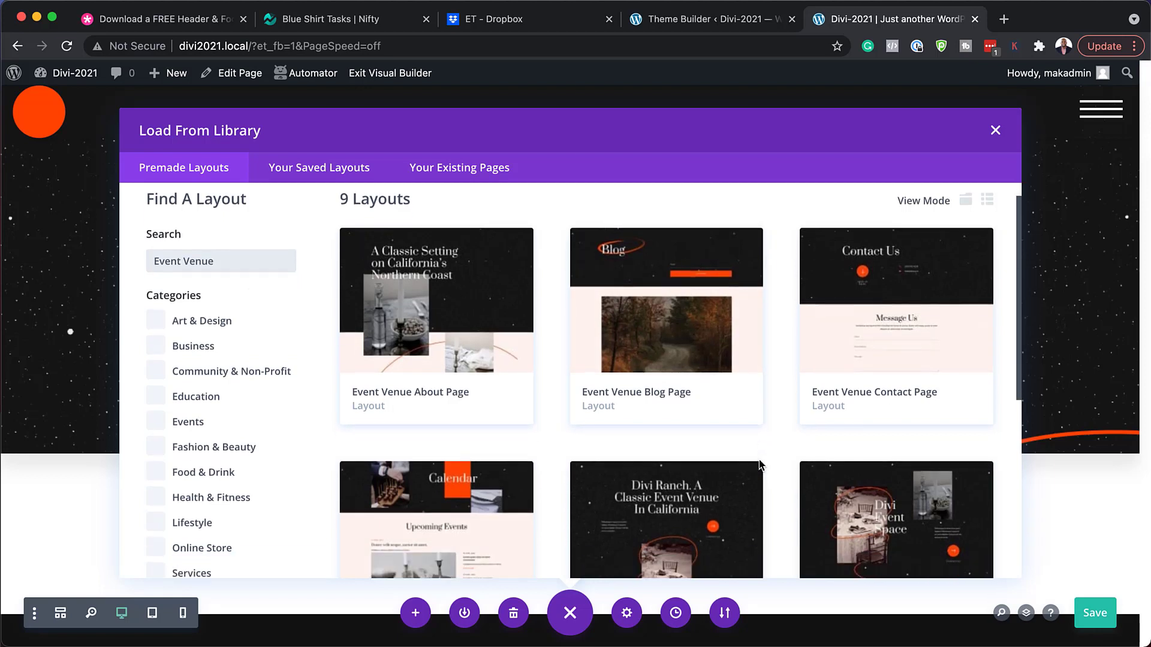
pyautogui.scroll(-3, 759, 465)
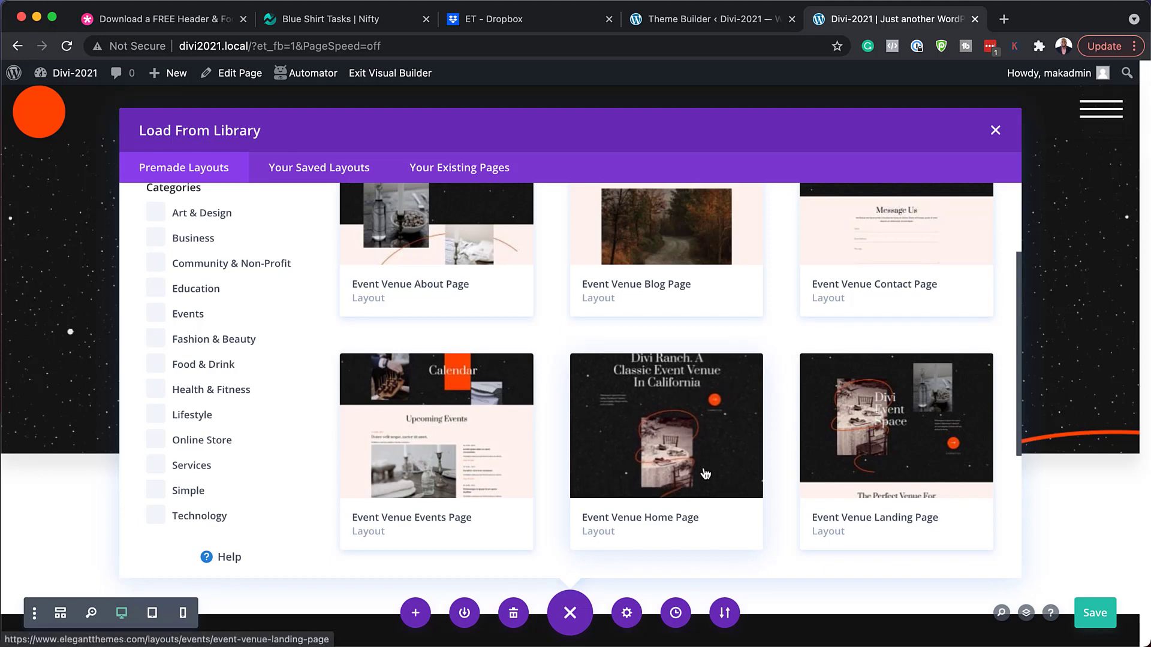
pyautogui.click(674, 459)
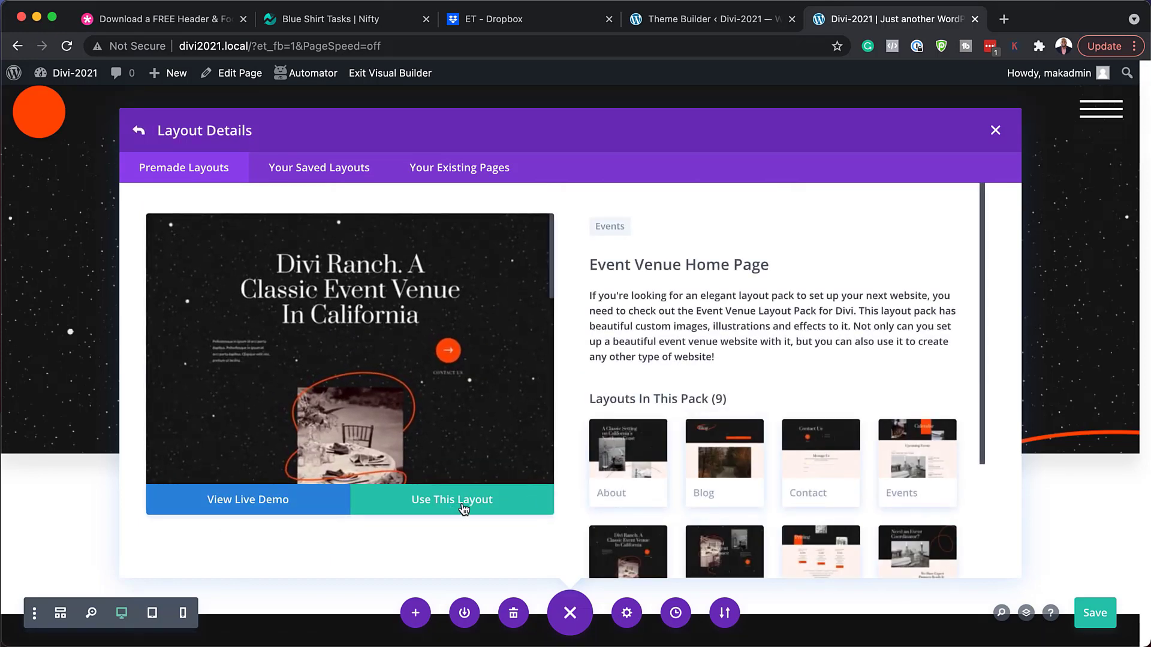
pyautogui.click(492, 508)
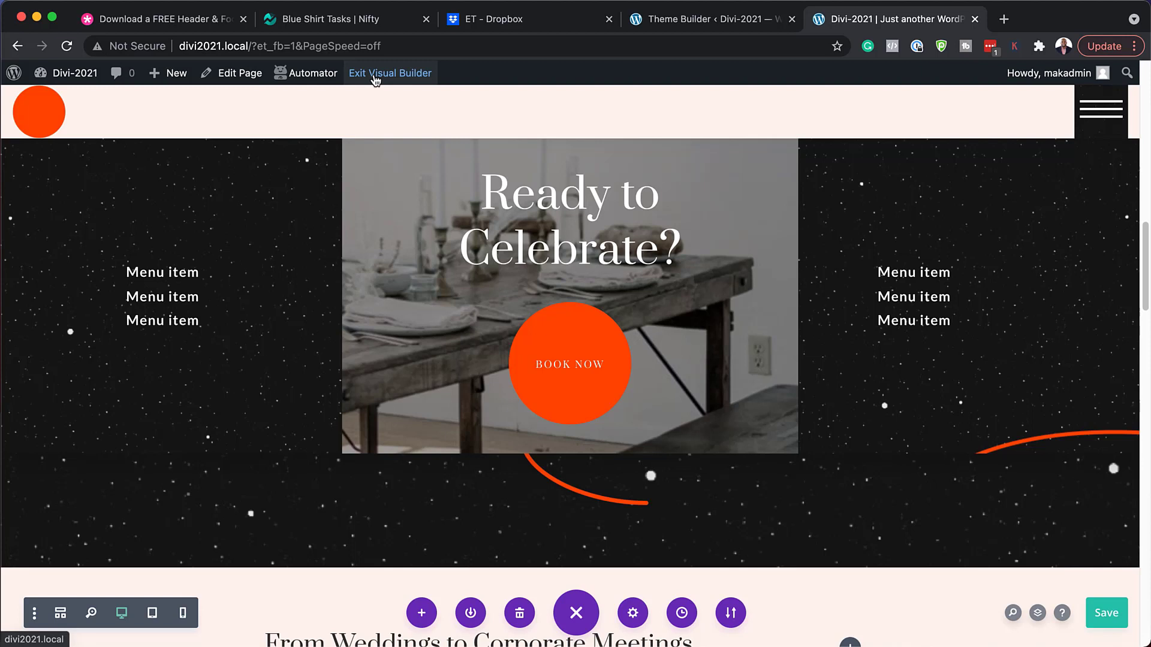
pyautogui.click(1106, 616)
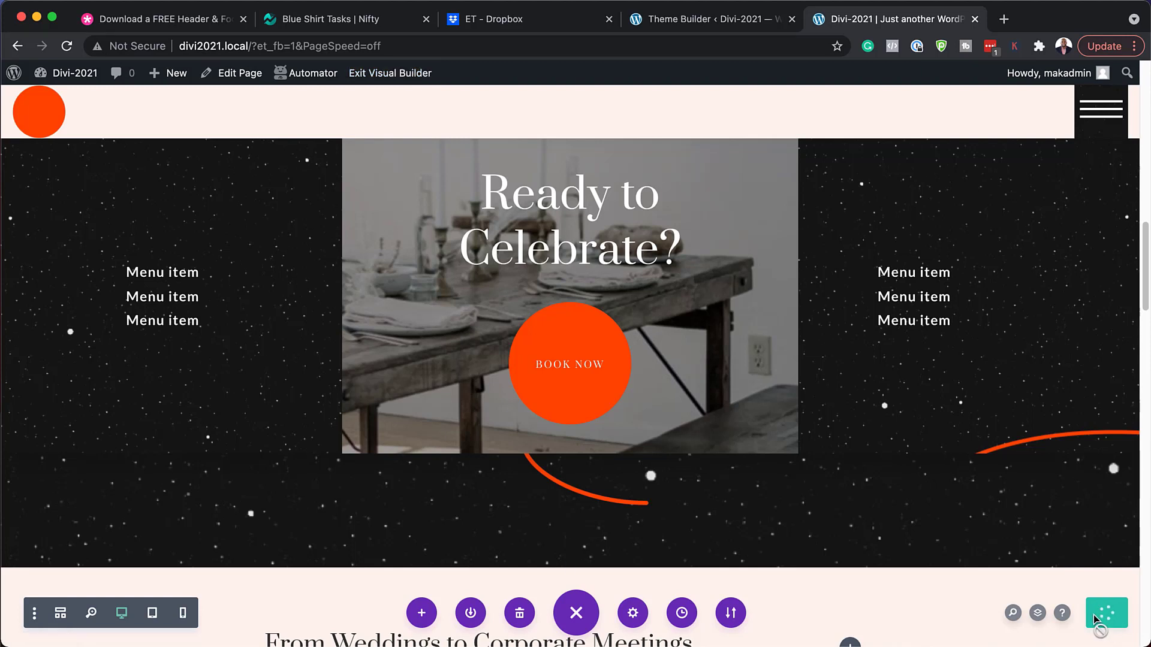
# Exit the Visual Builder, scroll through the live homepage, then go back to the Theme Builder.
pyautogui.click(378, 74)
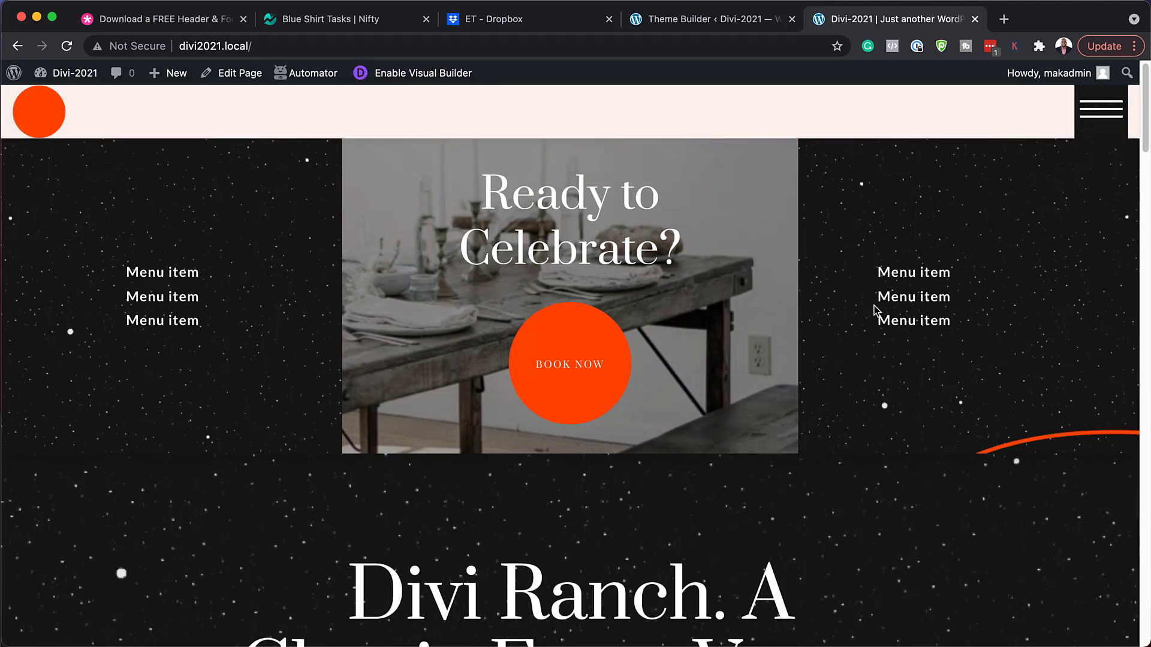
pyautogui.scroll(-5, 877, 311)
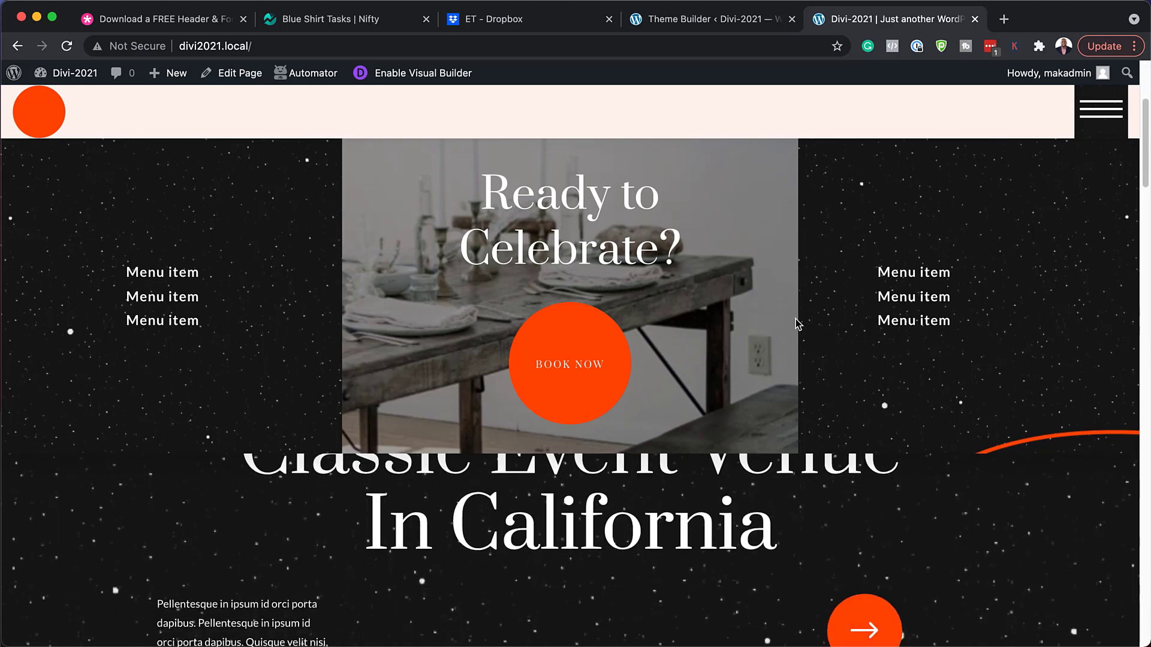
pyautogui.scroll(-8, 872, 352)
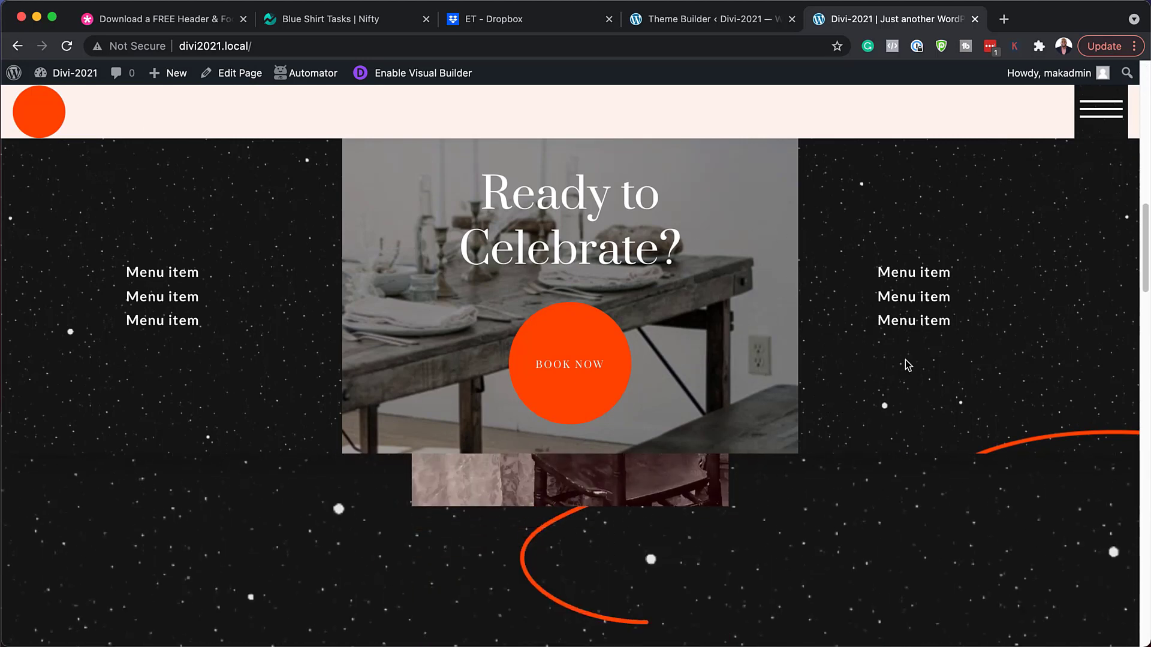
pyautogui.scroll(-10, 907, 365)
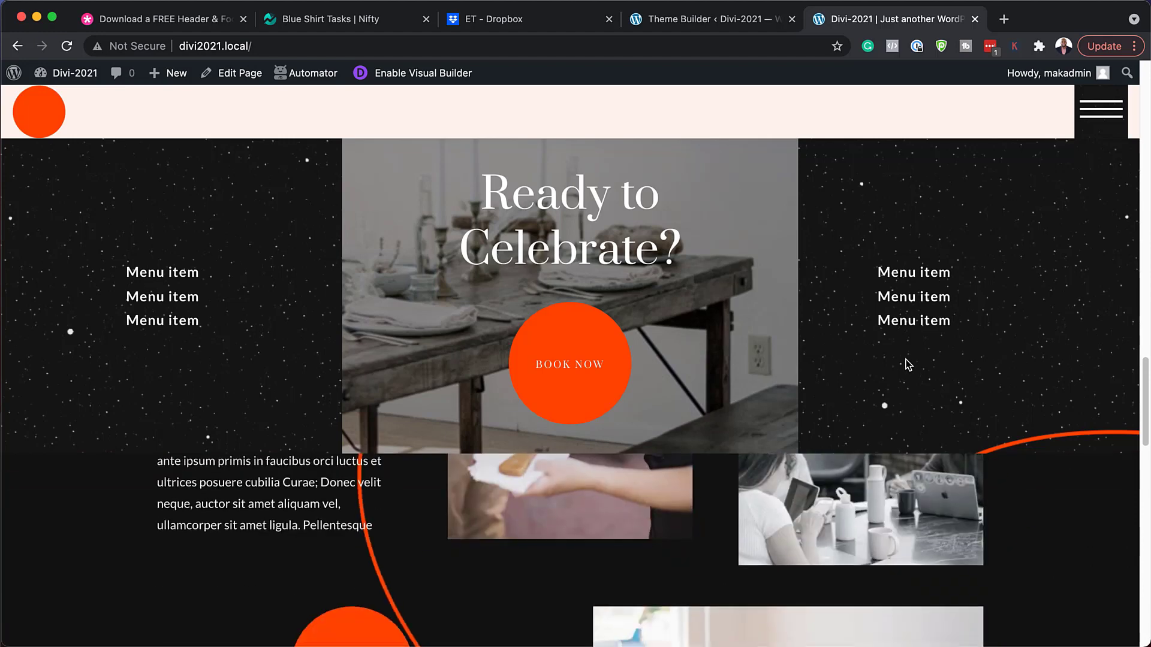
pyautogui.scroll(-10, 907, 365)
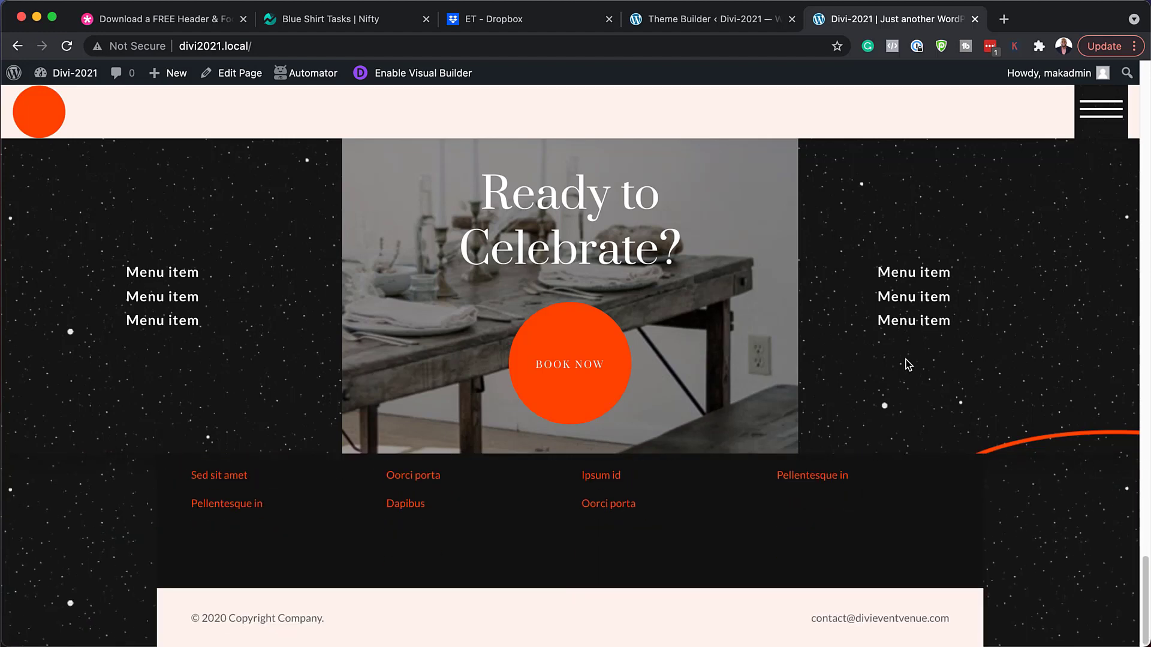
pyautogui.scroll(20, 906, 363)
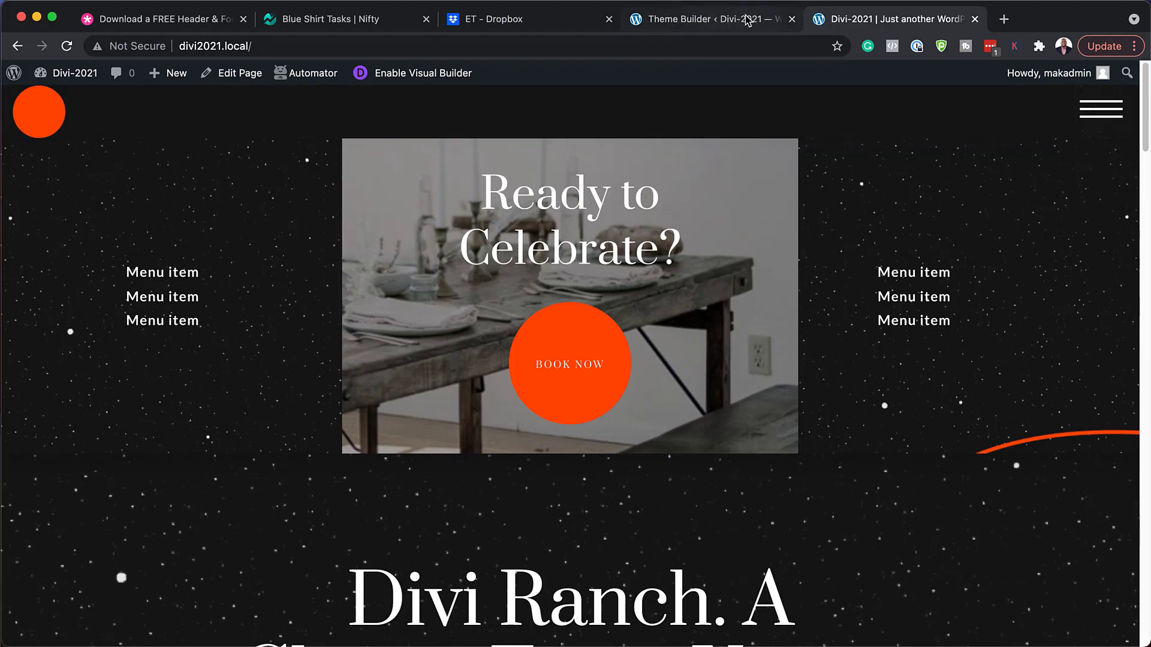
pyautogui.click(723, 27)
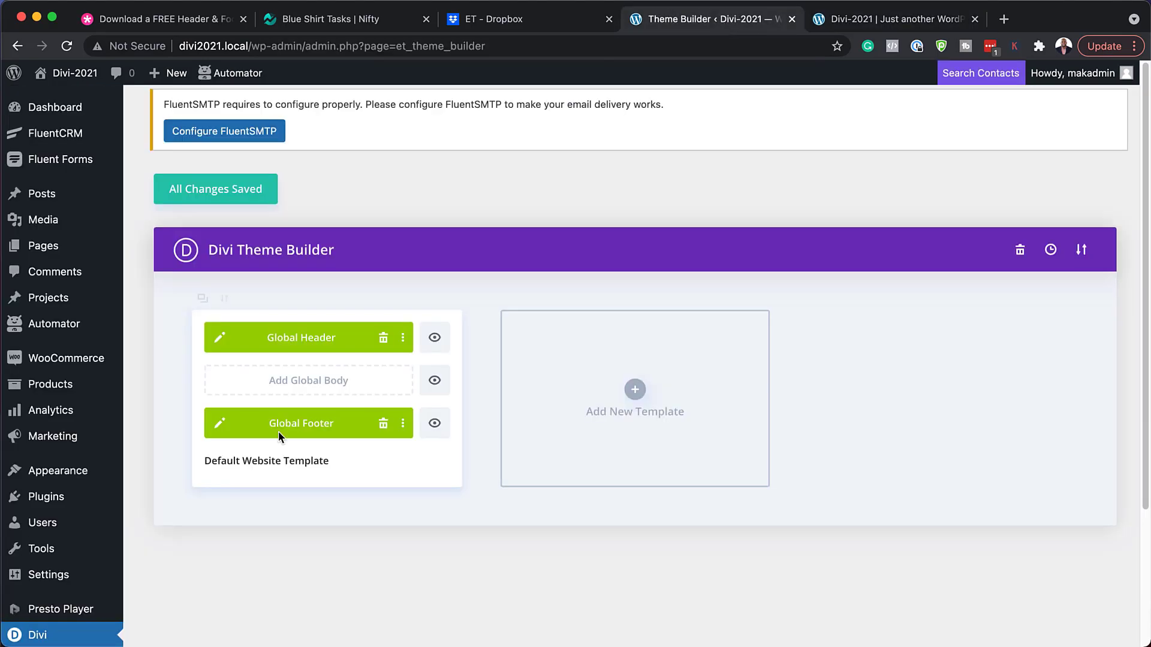
# Open the Global Header and try light blue and dark red top-row backgrounds, then discard them.
pyautogui.click(221, 340)
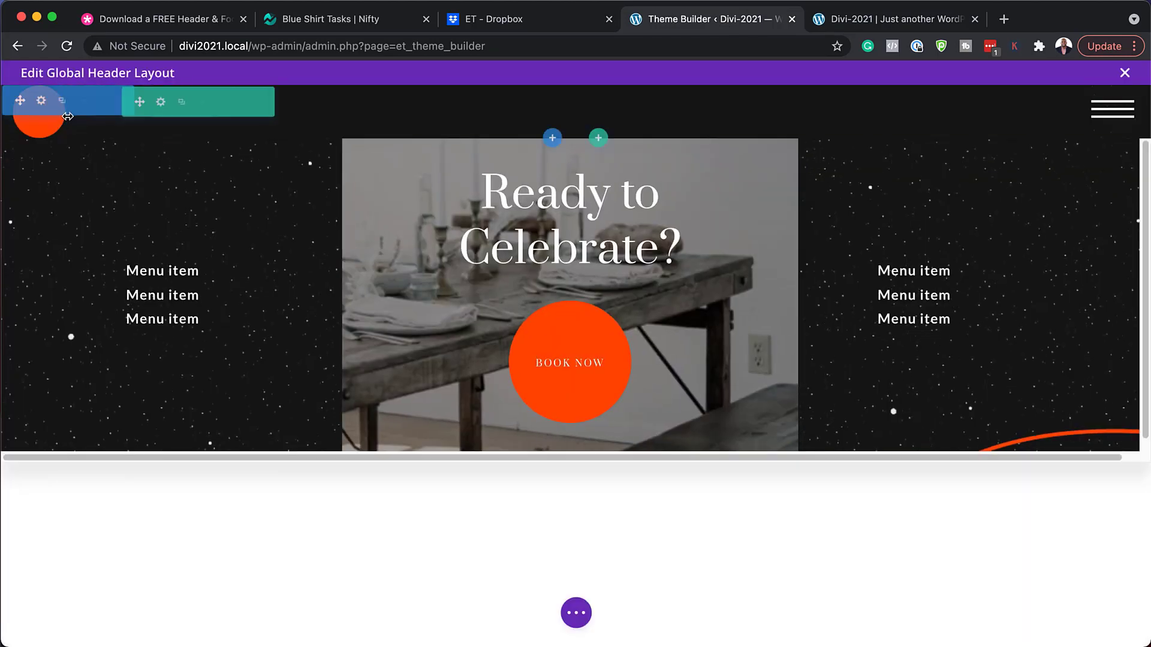
pyautogui.moveTo(196, 107)
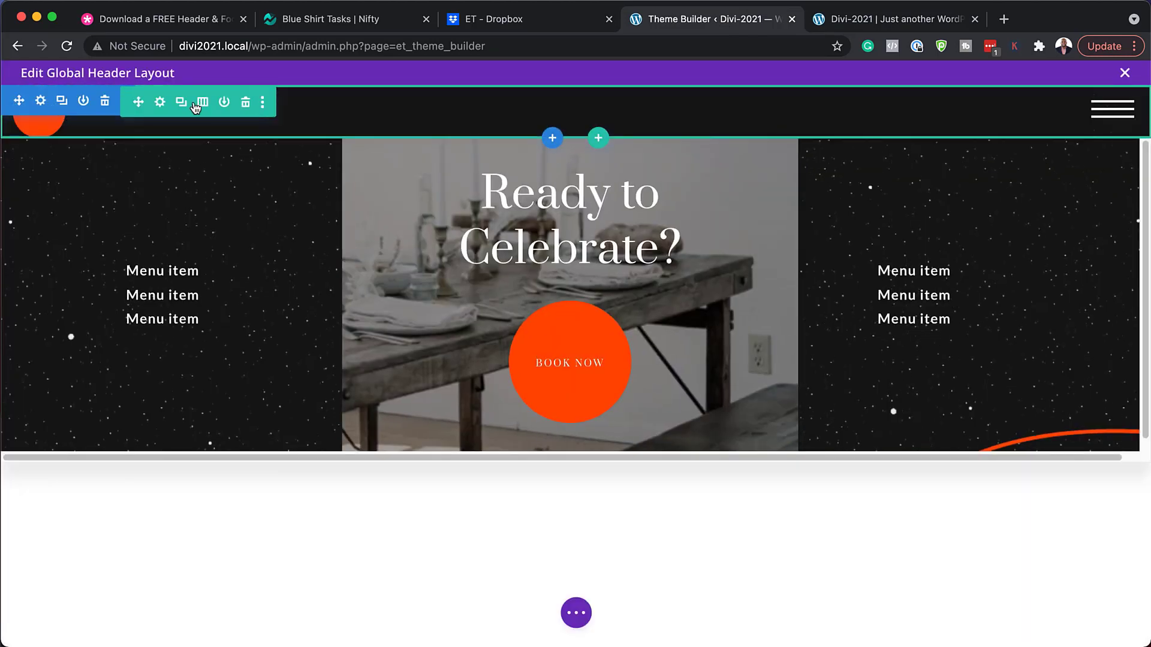
pyautogui.click(160, 103)
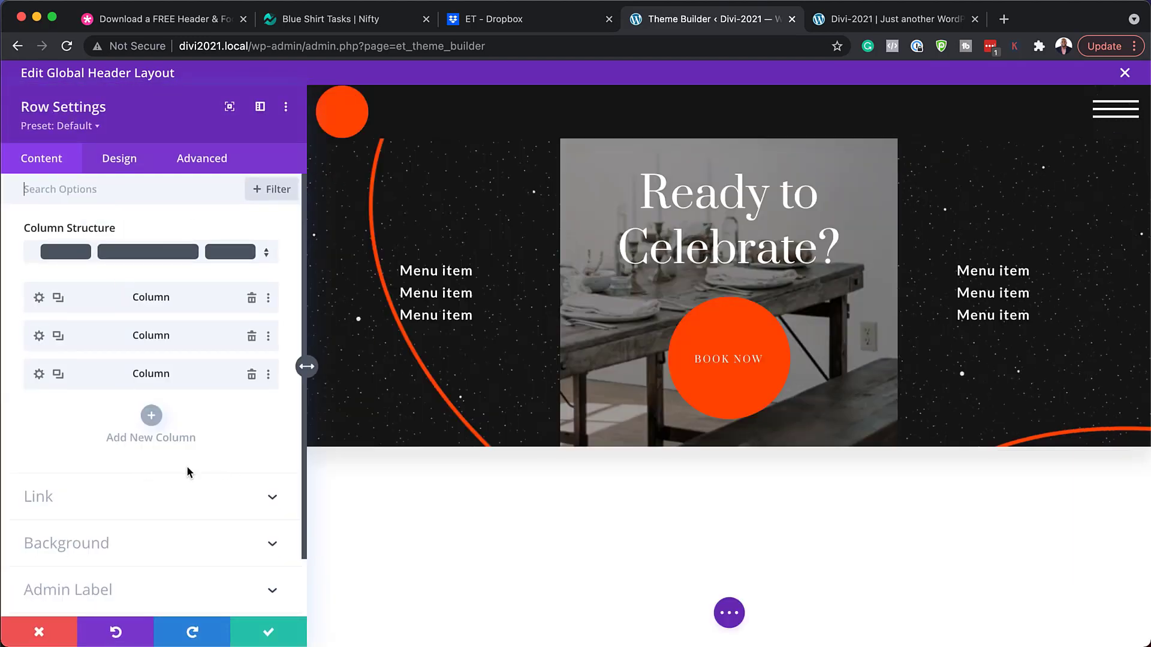
pyautogui.scroll(-2, 187, 468)
pyautogui.click(117, 483)
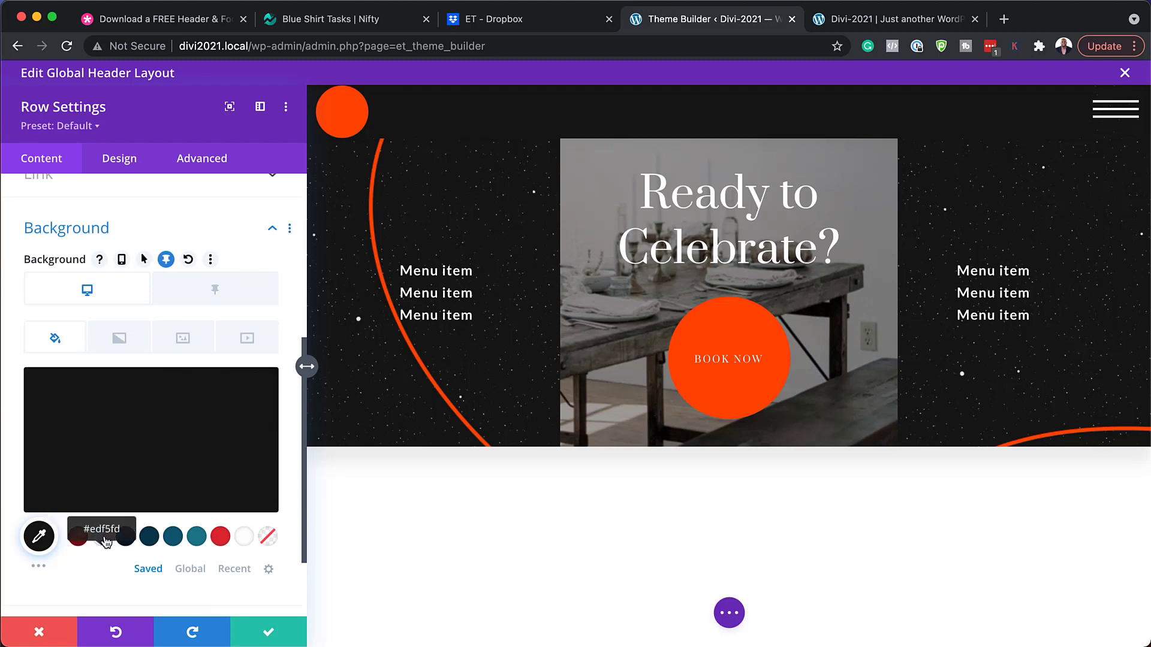
pyautogui.click(104, 540)
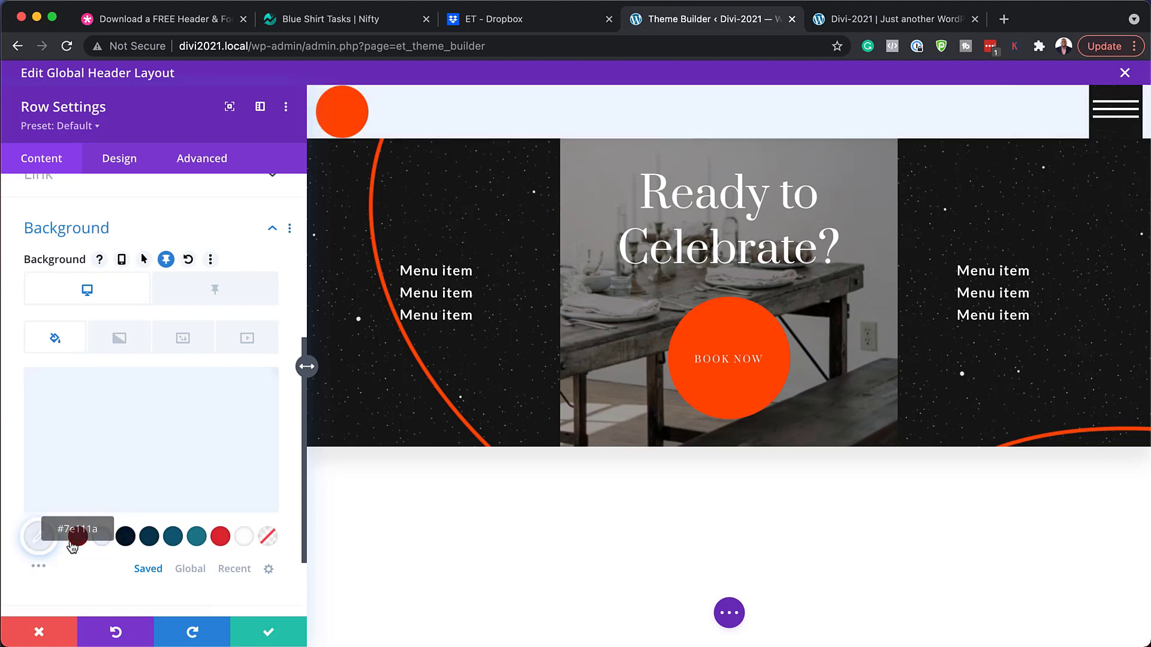
pyautogui.click(78, 536)
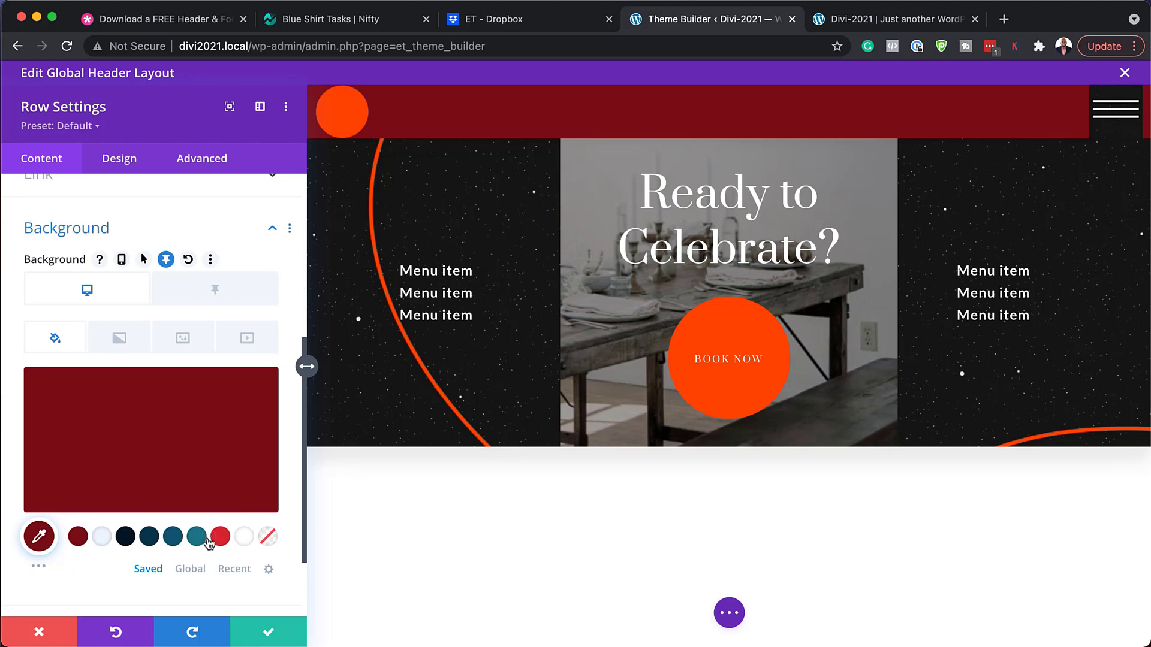
pyautogui.click(196, 538)
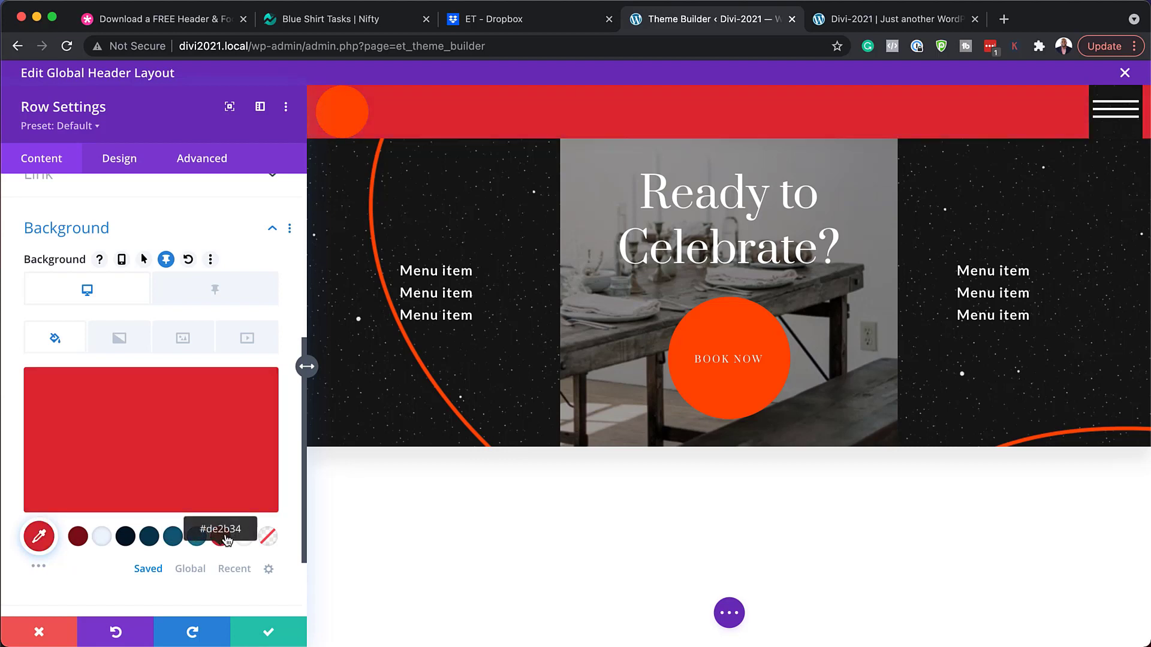
pyautogui.click(51, 641)
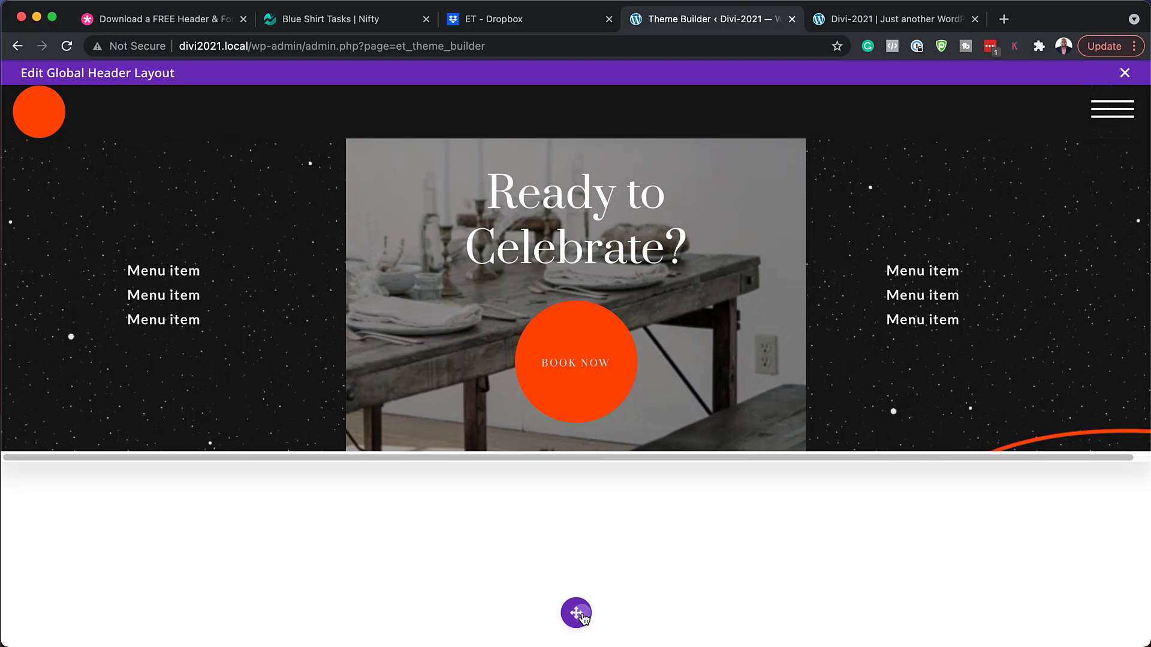
# Expand the header's layers down to the logo image module and open its settings.
pyautogui.click(577, 614)
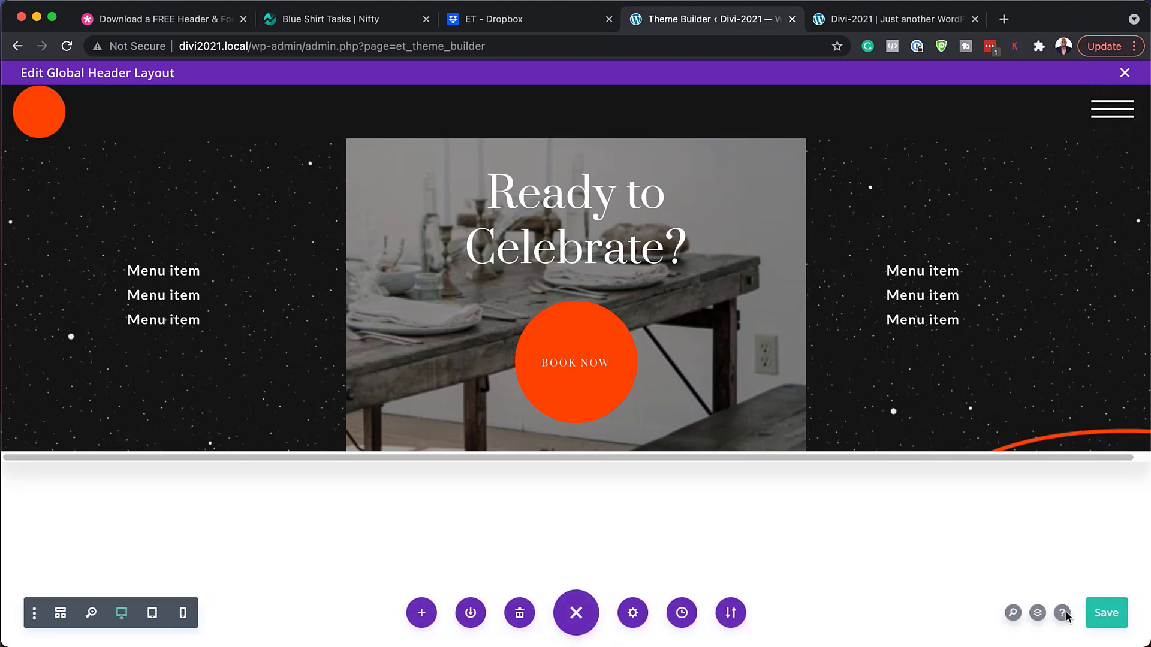
pyautogui.click(1039, 615)
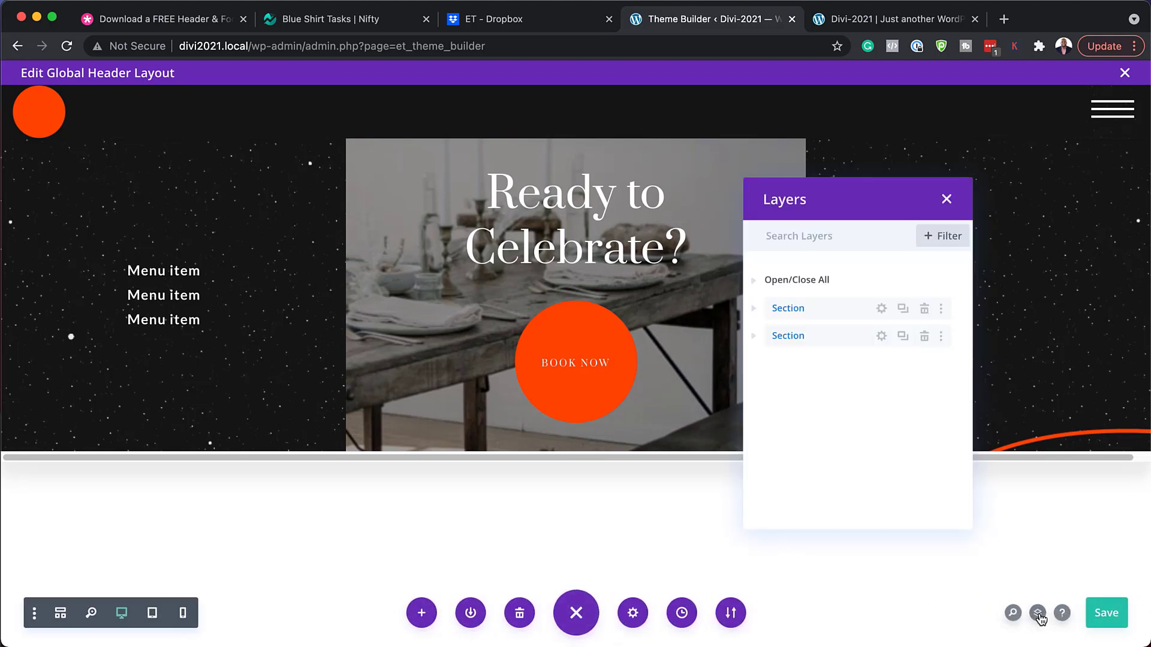
pyautogui.click(755, 309)
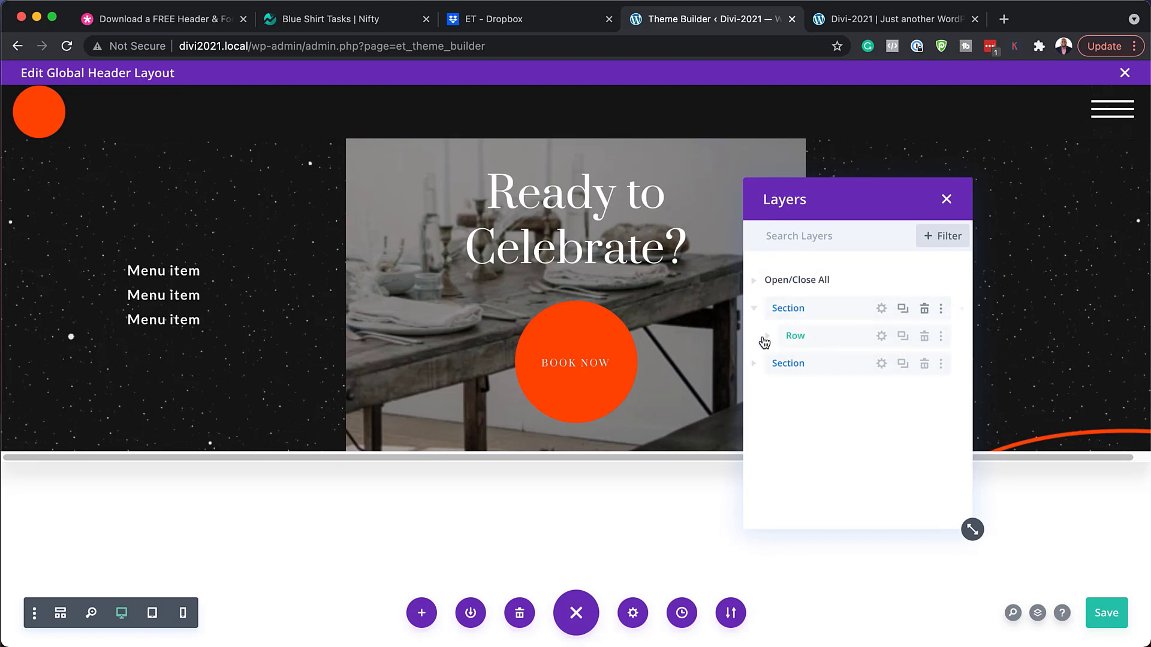
pyautogui.click(770, 337)
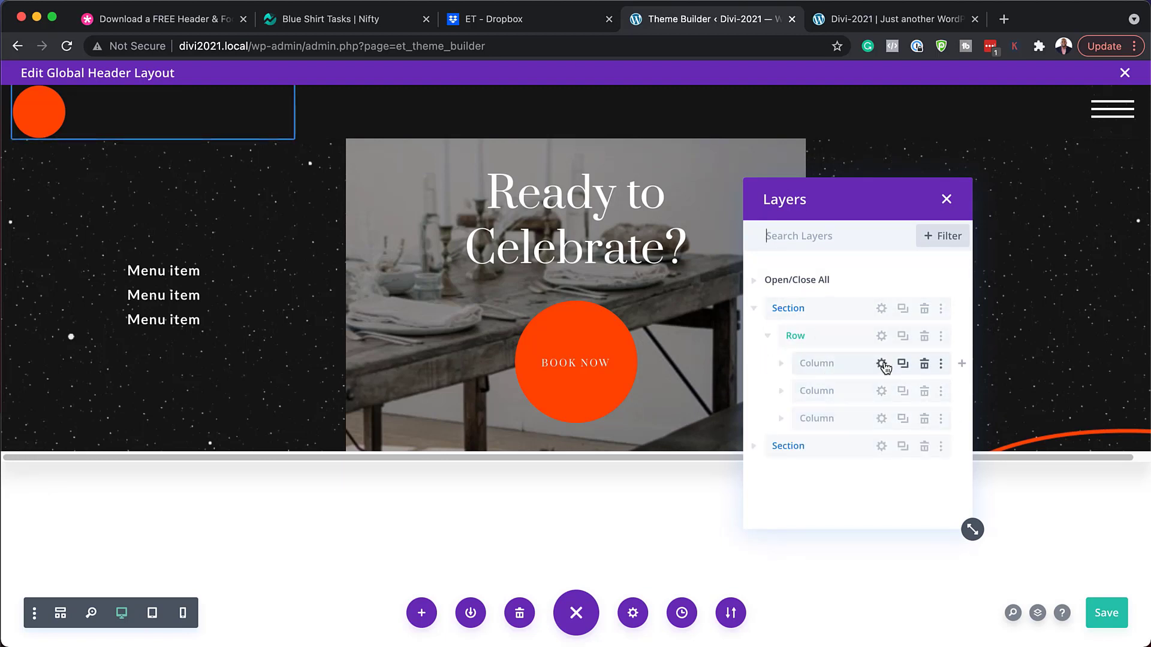
pyautogui.click(782, 364)
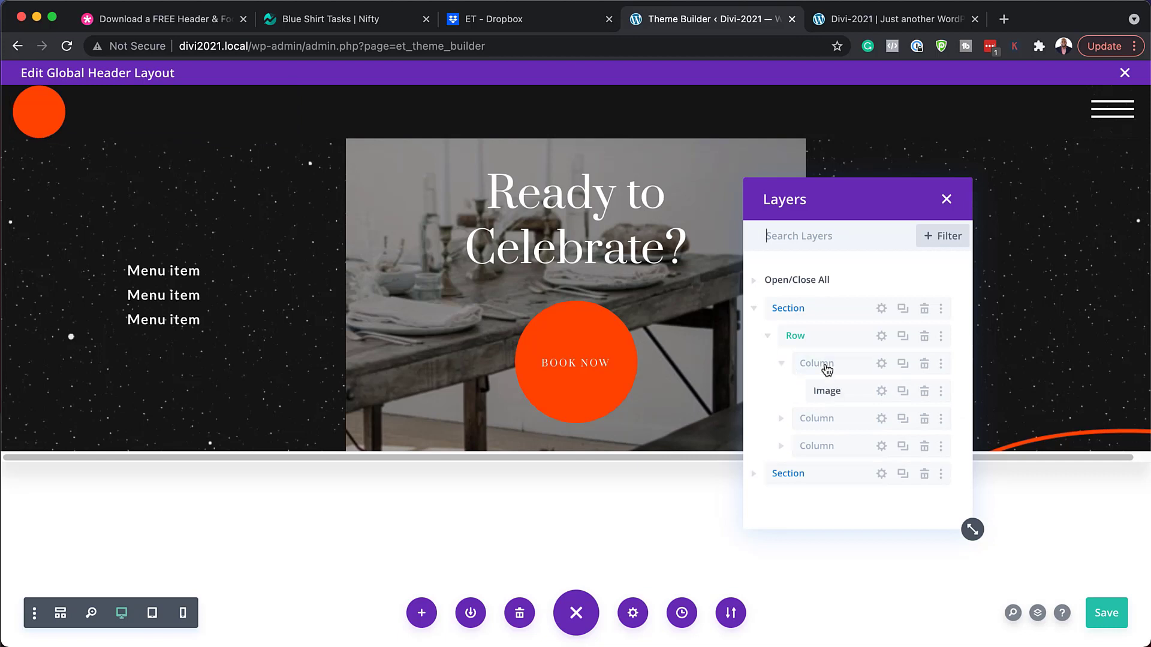
pyautogui.click(882, 392)
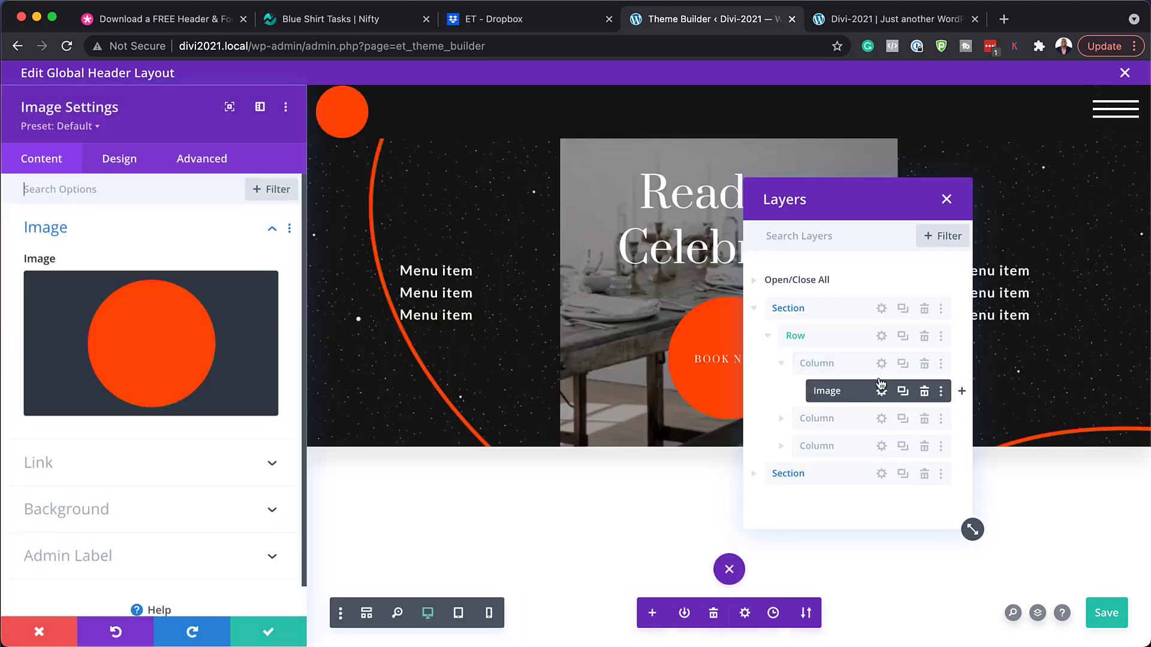
# Try chess-club-icon-08 as the logo, then discard it to keep the orange circle.
pyautogui.click(226, 339)
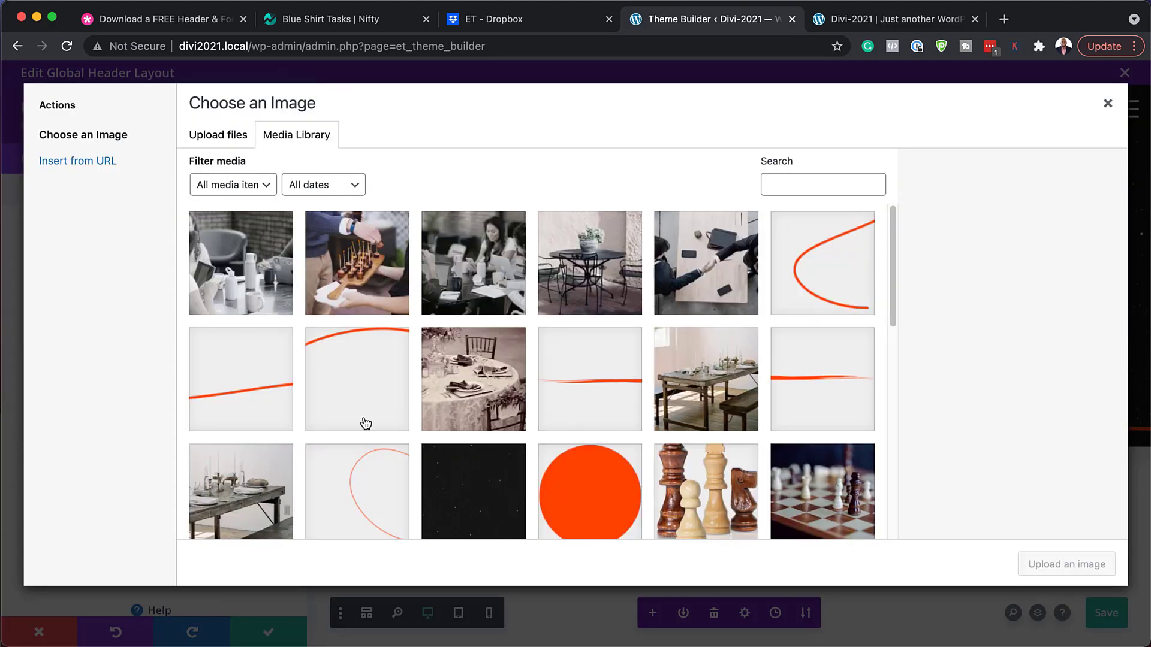
pyautogui.scroll(-5, 365, 424)
pyautogui.click(240, 436)
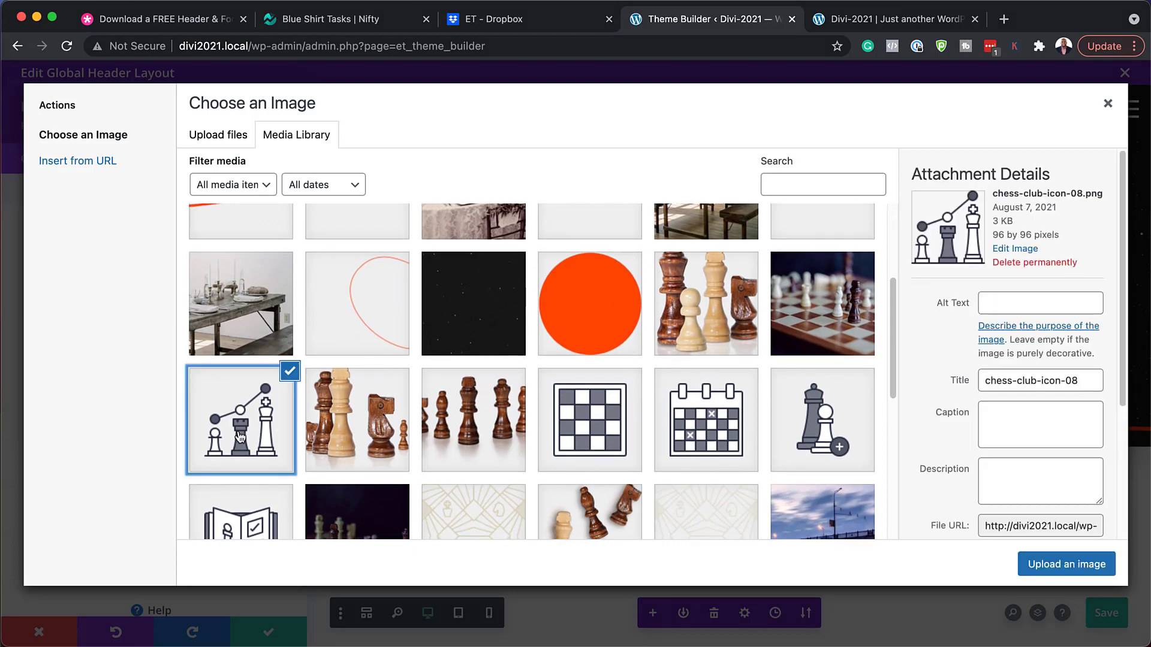
pyautogui.click(1053, 563)
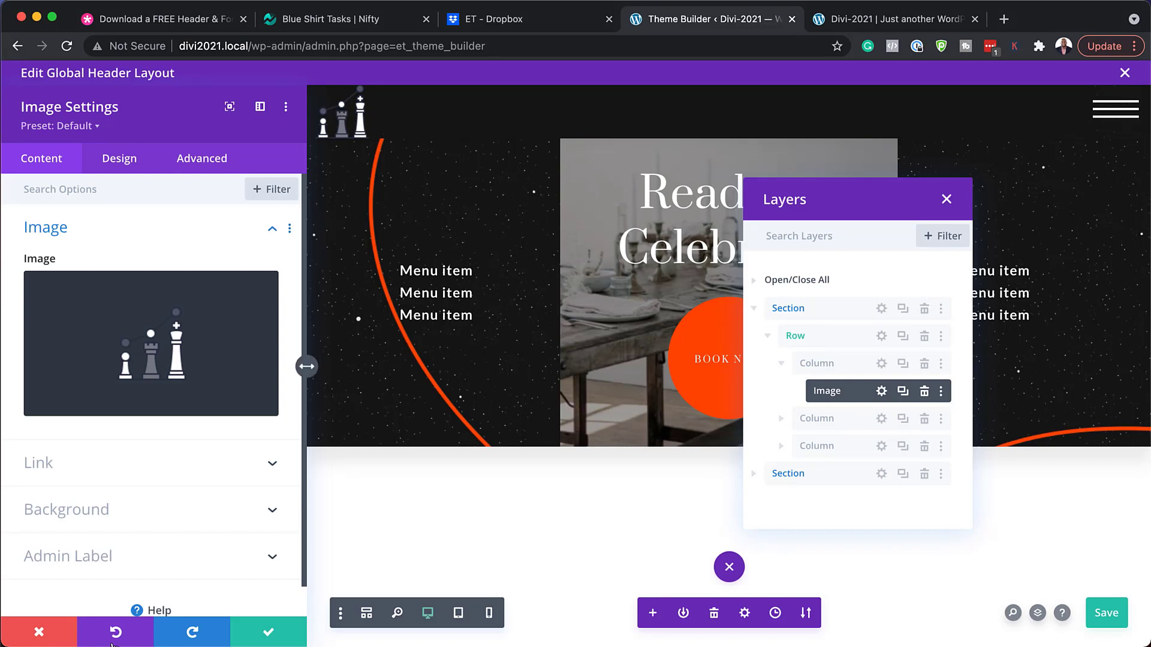
pyautogui.click(42, 630)
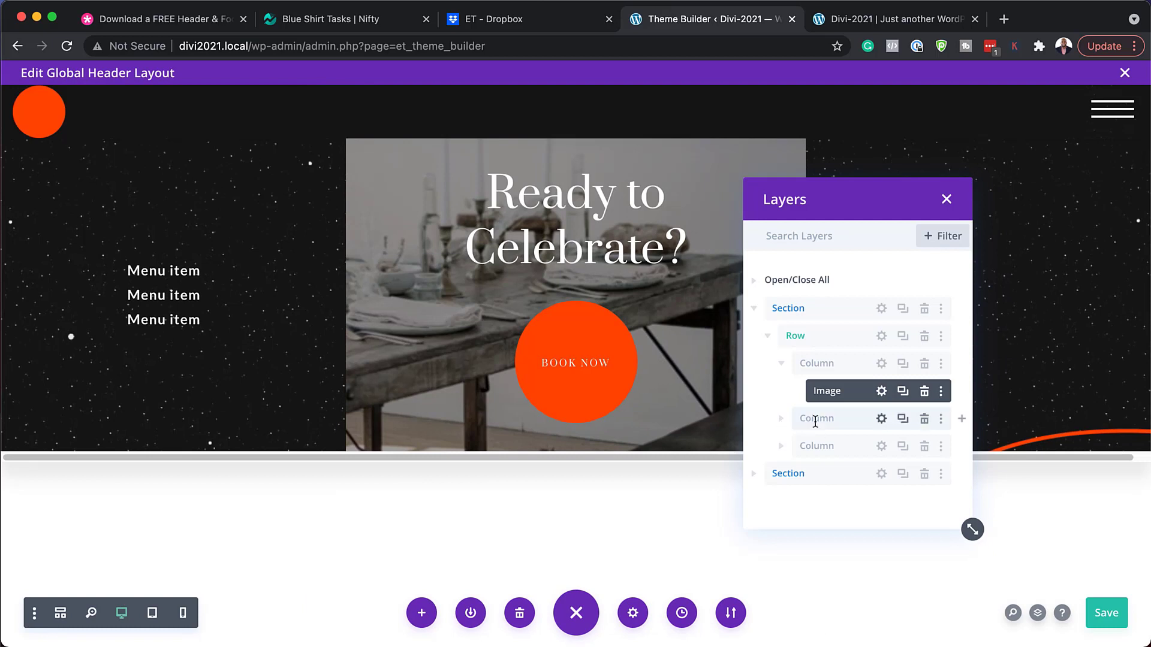
pyautogui.moveTo(1107, 103)
pyautogui.click(780, 448)
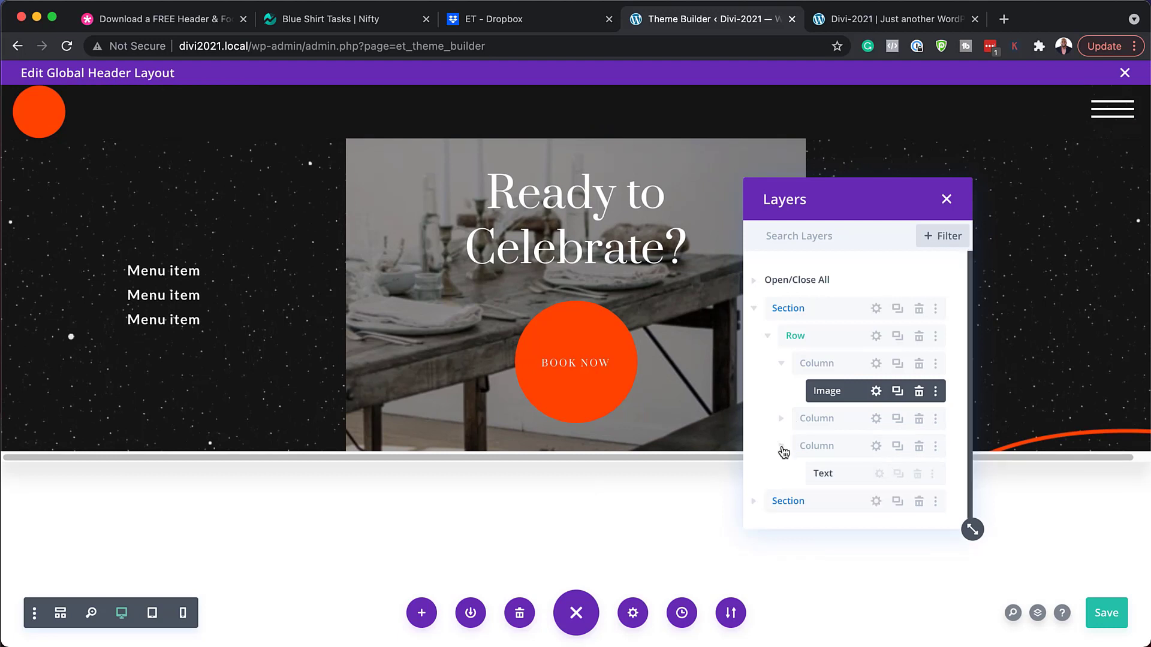
pyautogui.click(876, 475)
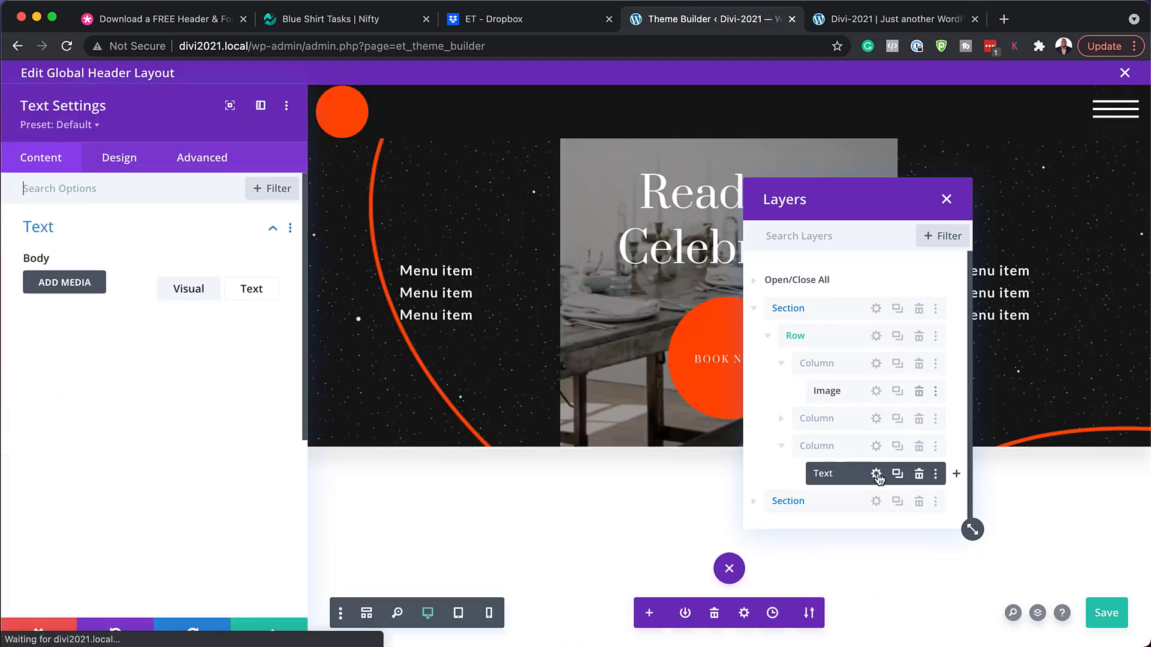
pyautogui.click(248, 289)
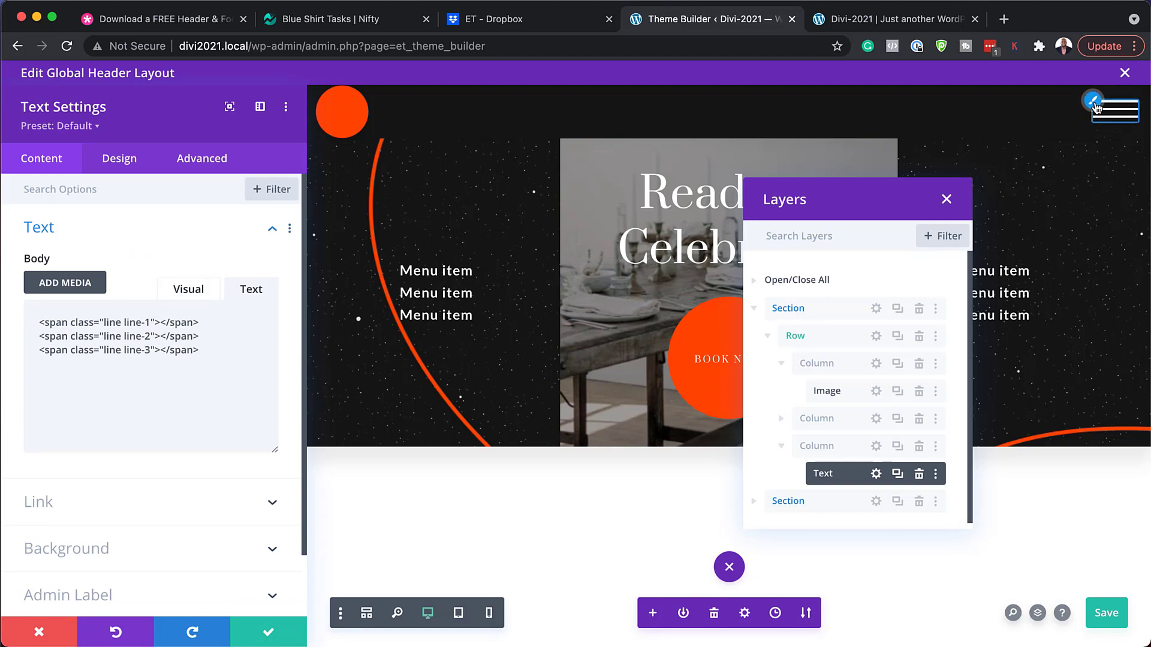
pyautogui.click(1094, 106)
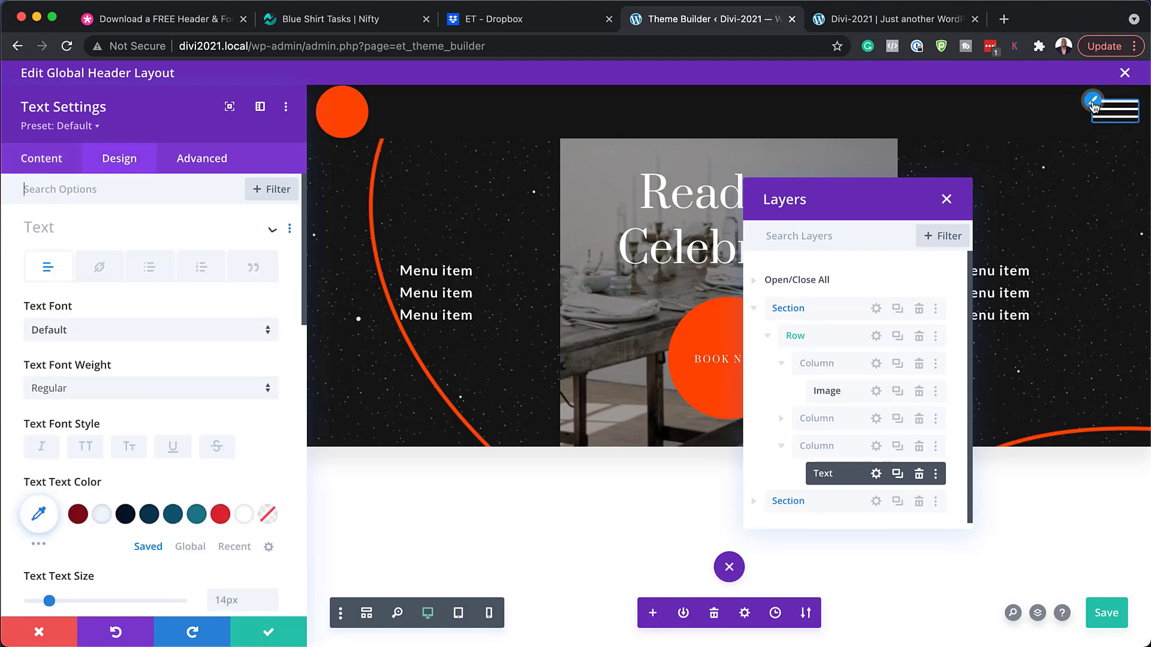
pyautogui.click(223, 517)
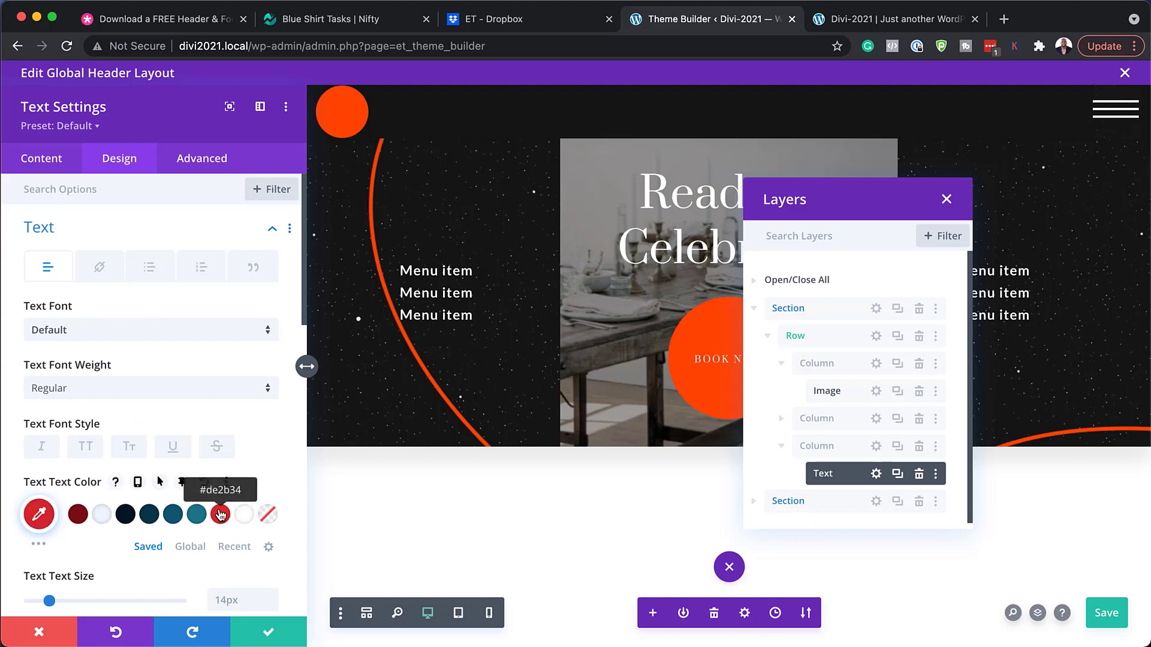
pyautogui.scroll(-3, 48, 528)
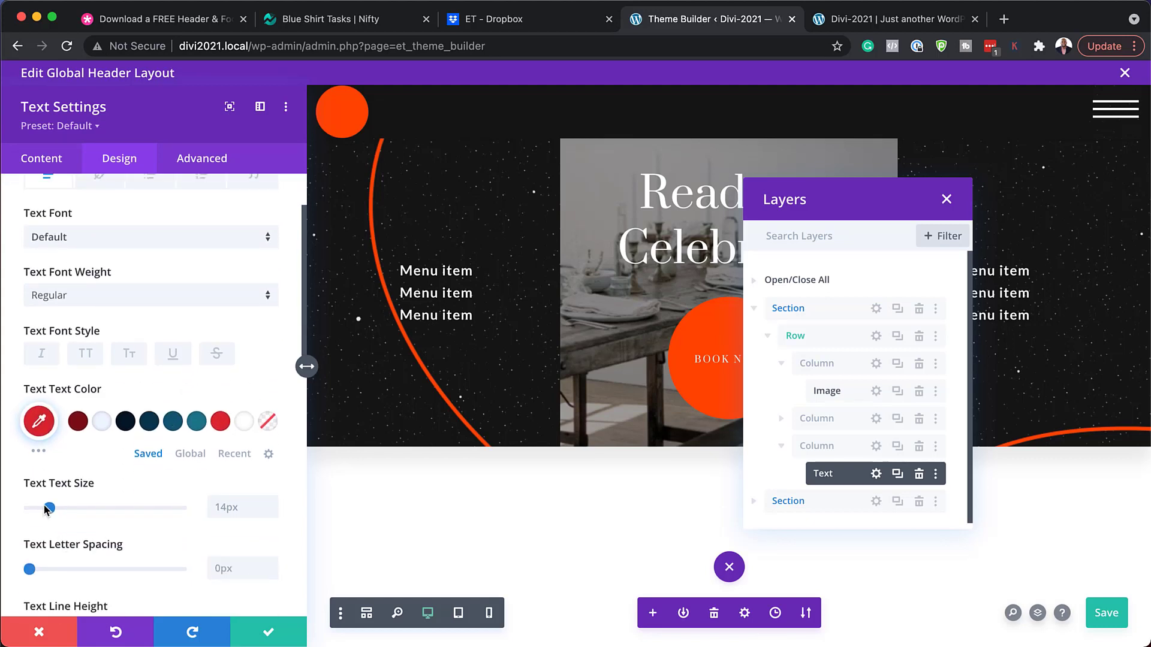
pyautogui.moveTo(50, 509)
pyautogui.mouseDown()
pyautogui.moveTo(89, 513)
pyautogui.moveTo(52, 511)
pyautogui.mouseUp()
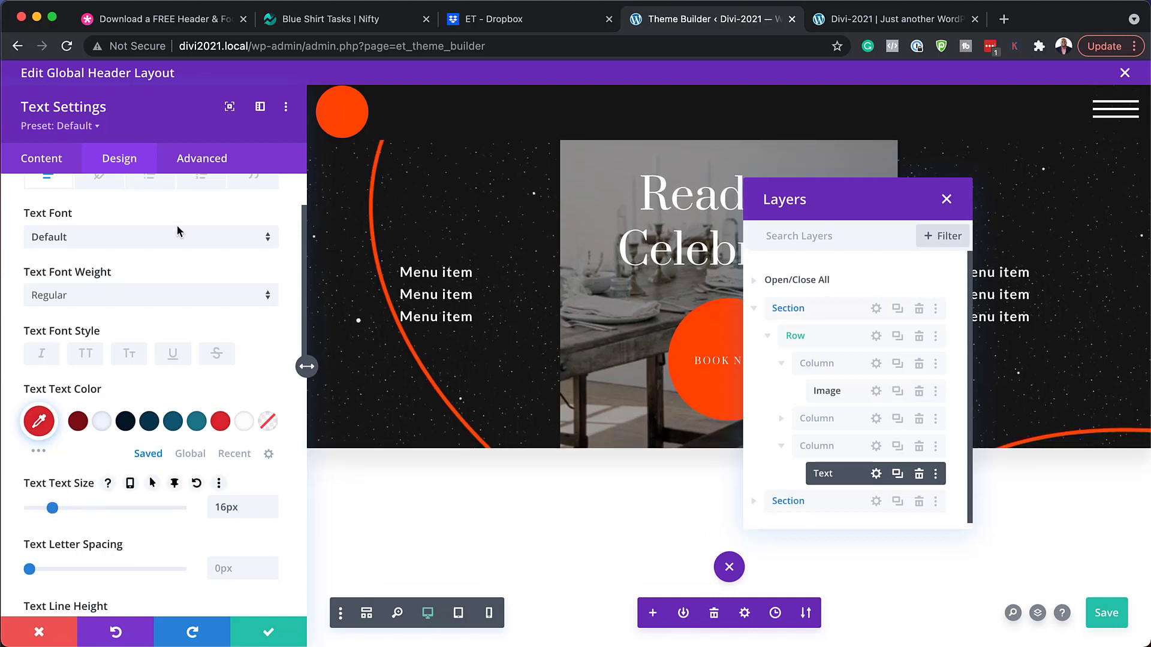
pyautogui.click(43, 635)
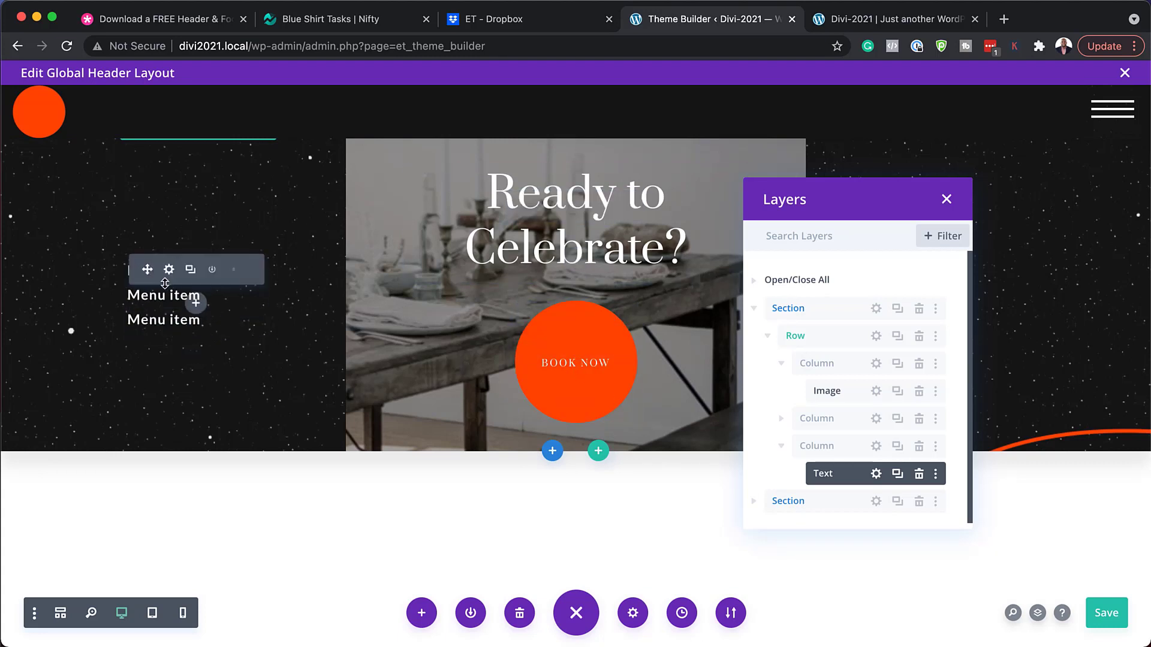
# Replace the first menu item's 'Menu item' text with 'About Us' in the visual editor.
pyautogui.click(170, 271)
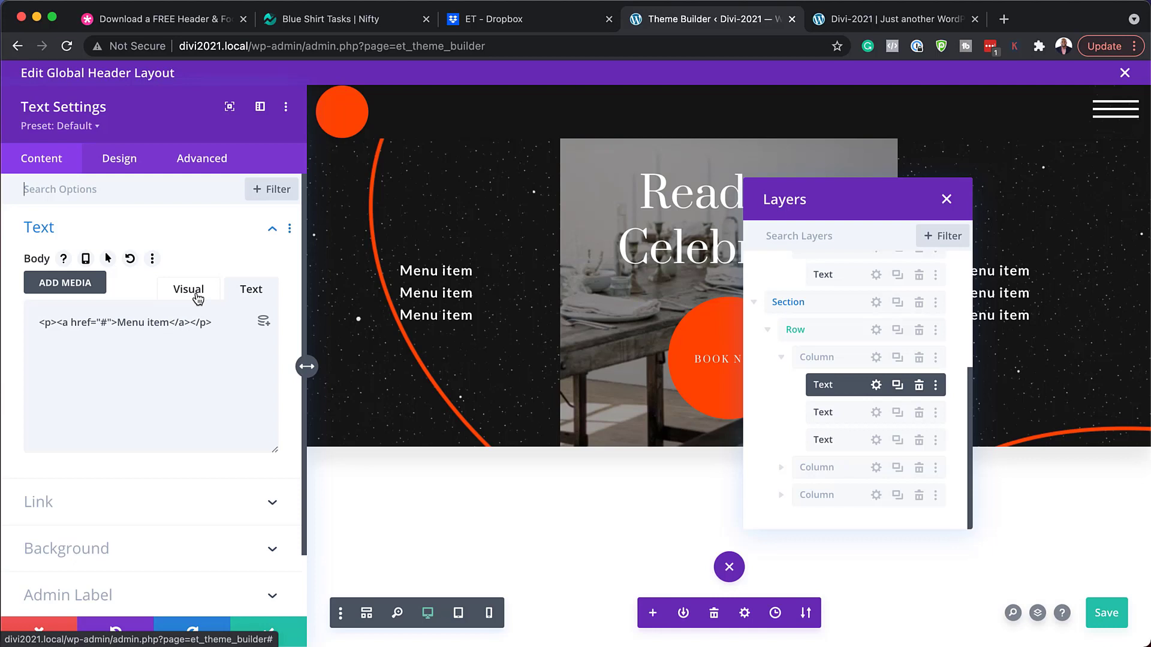
pyautogui.click(197, 298)
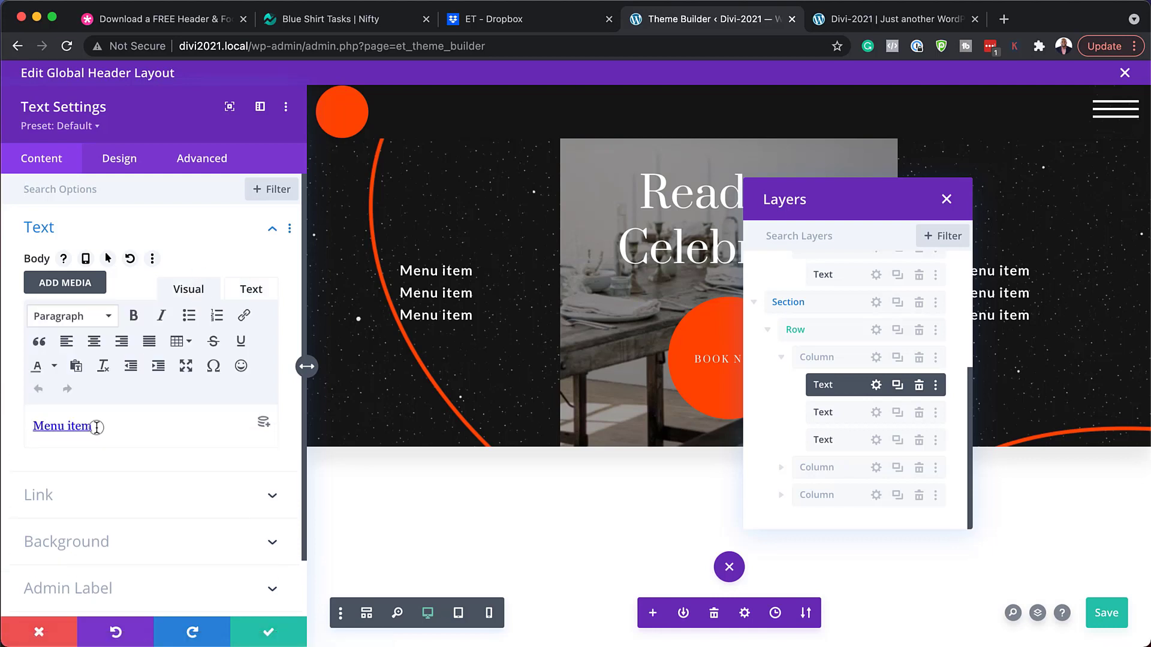
pyautogui.click(49, 426)
pyautogui.moveTo(23, 416); pyautogui.dragTo(16, 416)
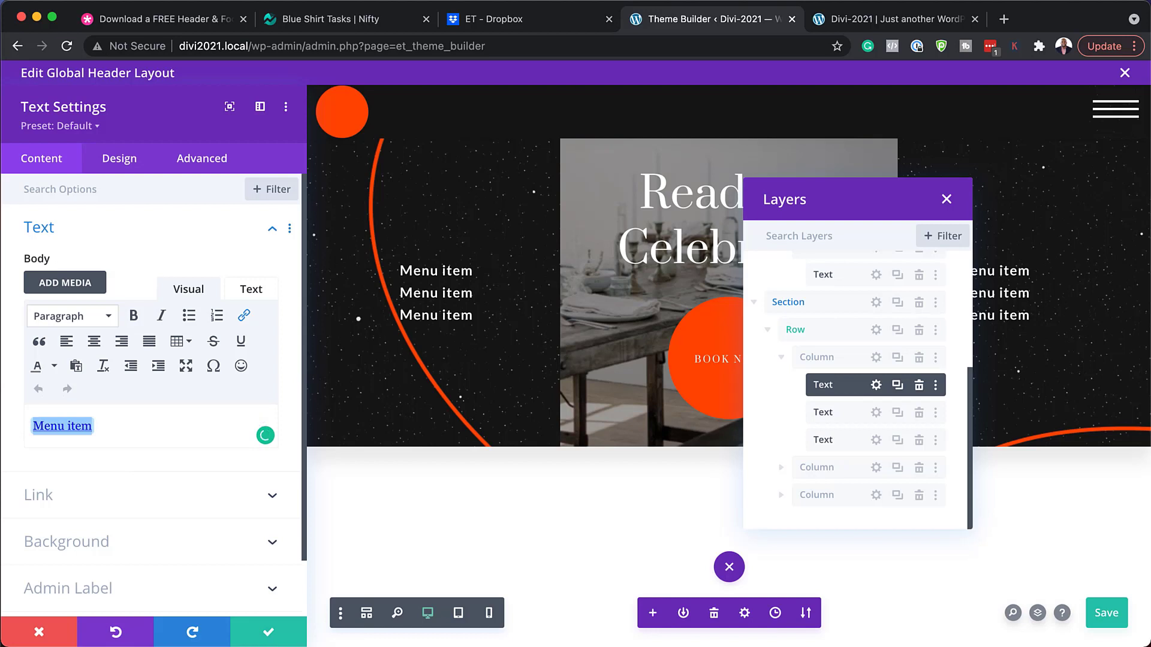
pyautogui.write('About Us')
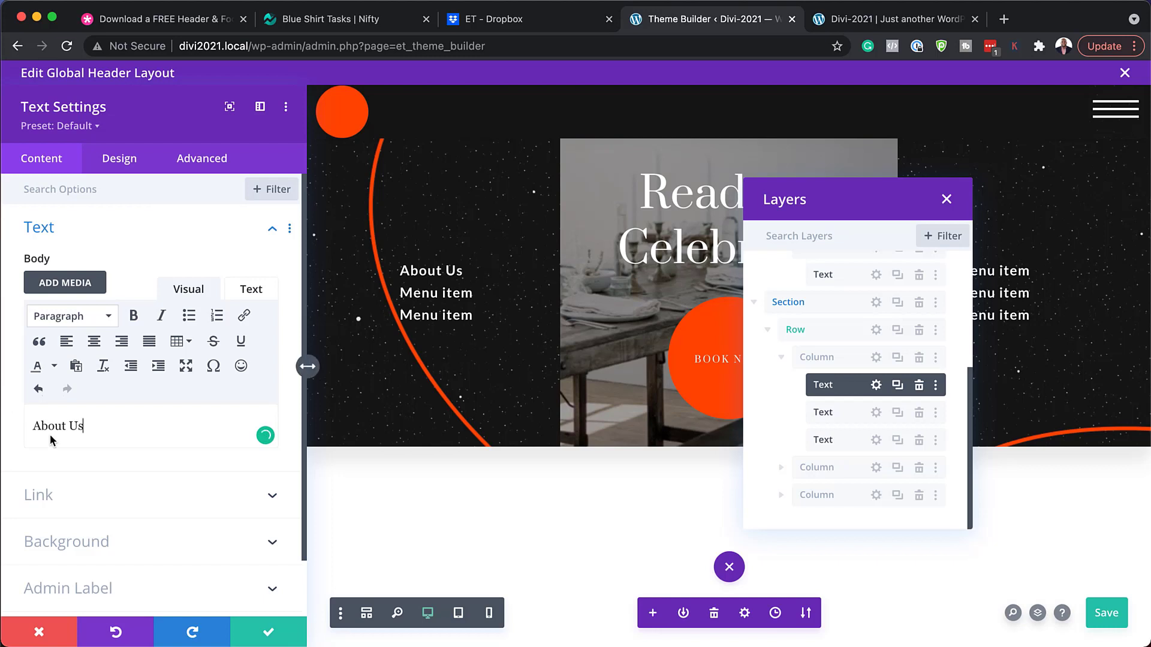
pyautogui.moveTo(90, 426); pyautogui.dragTo(11, 417)
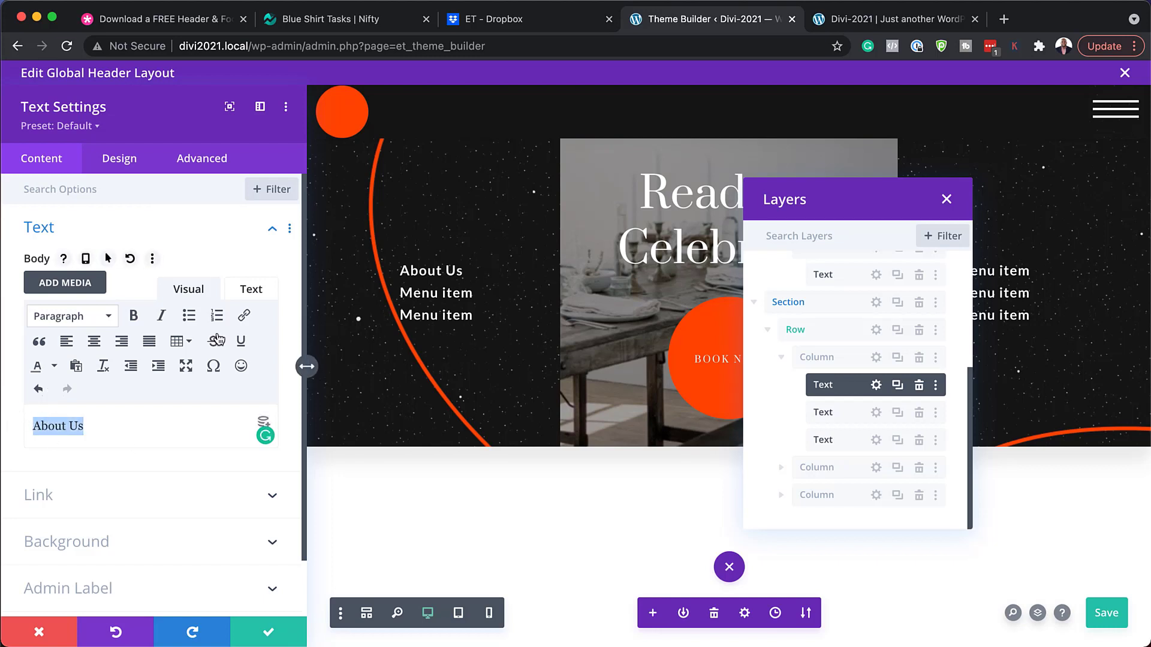
# Link About Us to '#' and bring up its link styling options.
pyautogui.click(244, 316)
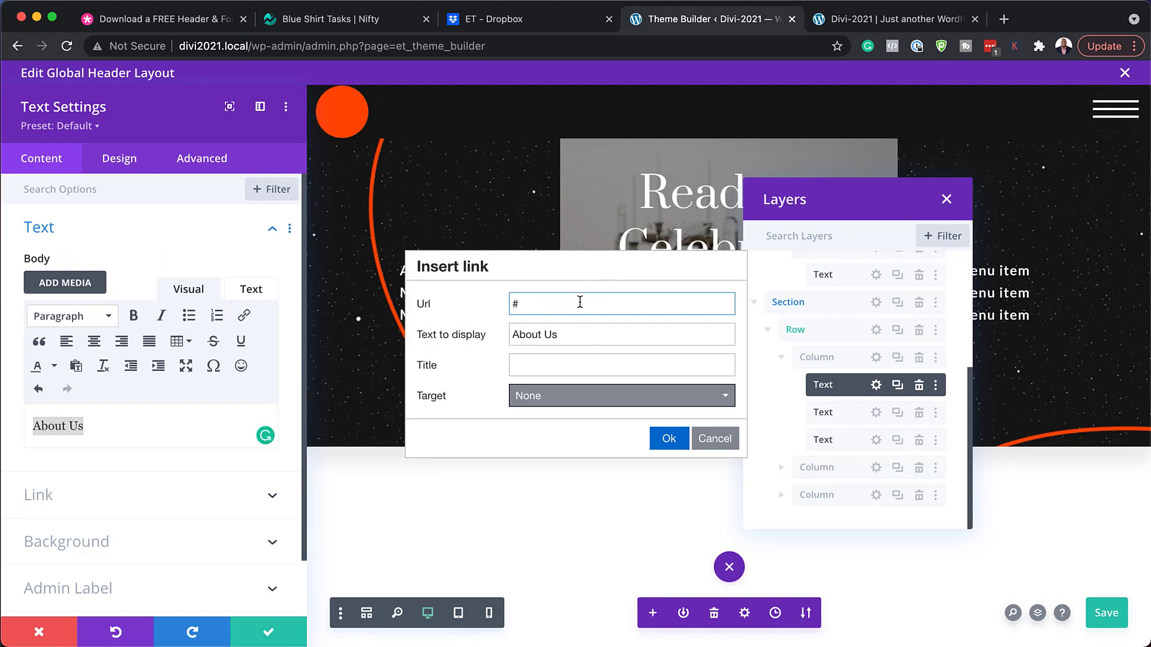
pyautogui.click(668, 440)
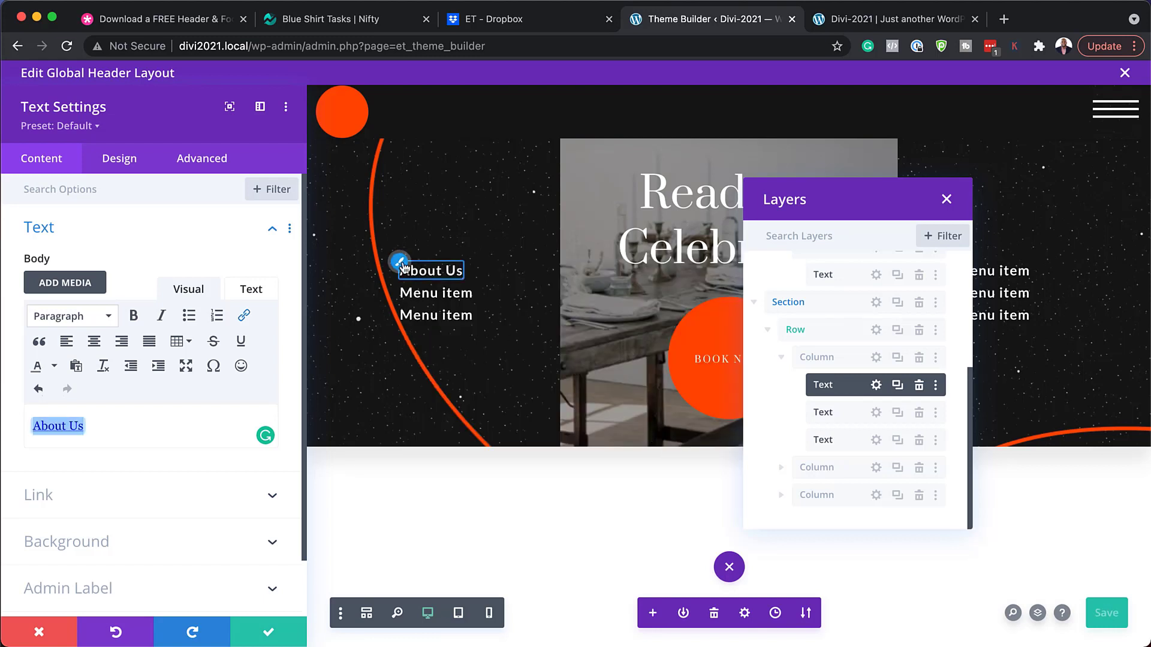
pyautogui.click(403, 268)
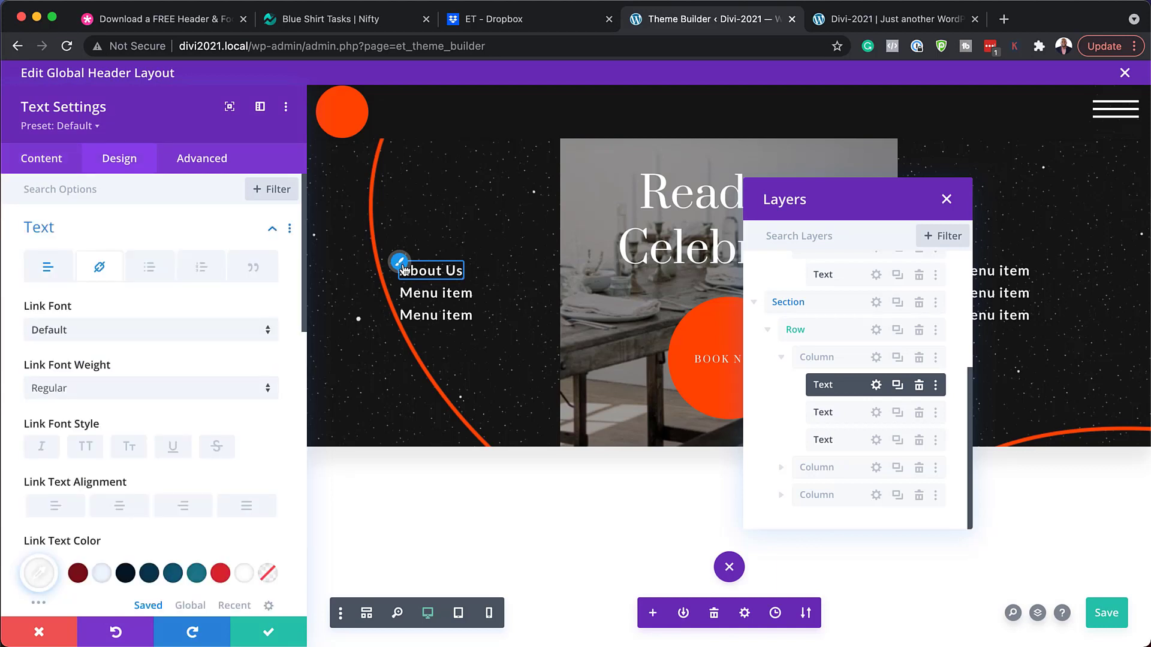
# Set the About Us link font to Hind.
pyautogui.click(99, 333)
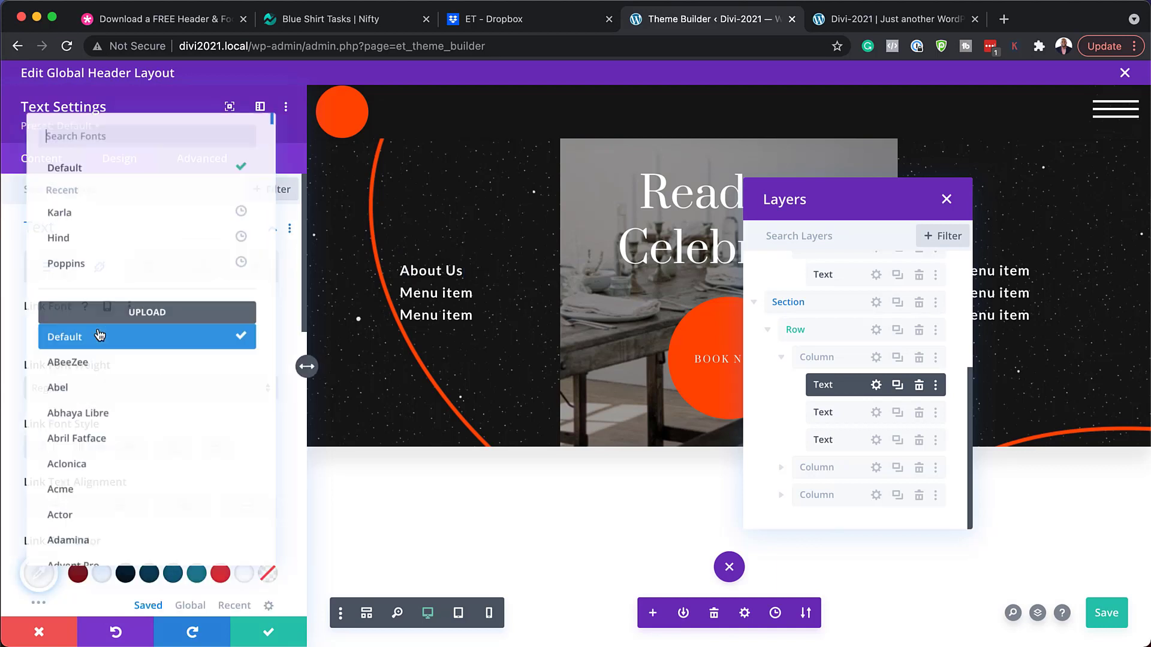
pyautogui.click(106, 238)
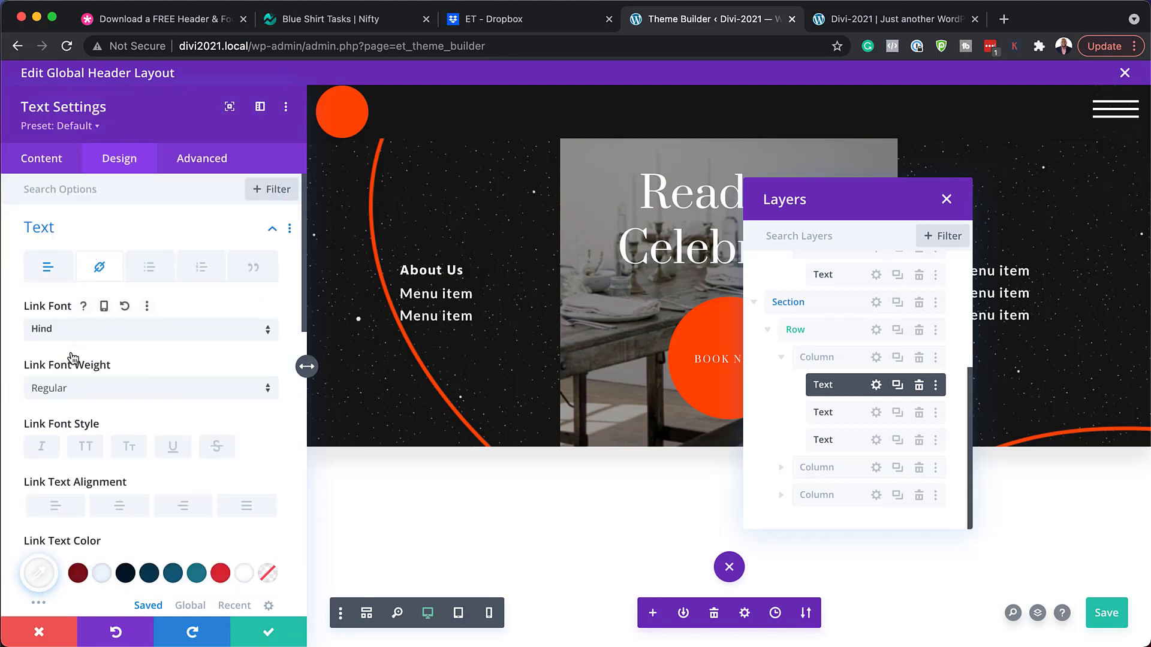
pyautogui.scroll(-5, 160, 465)
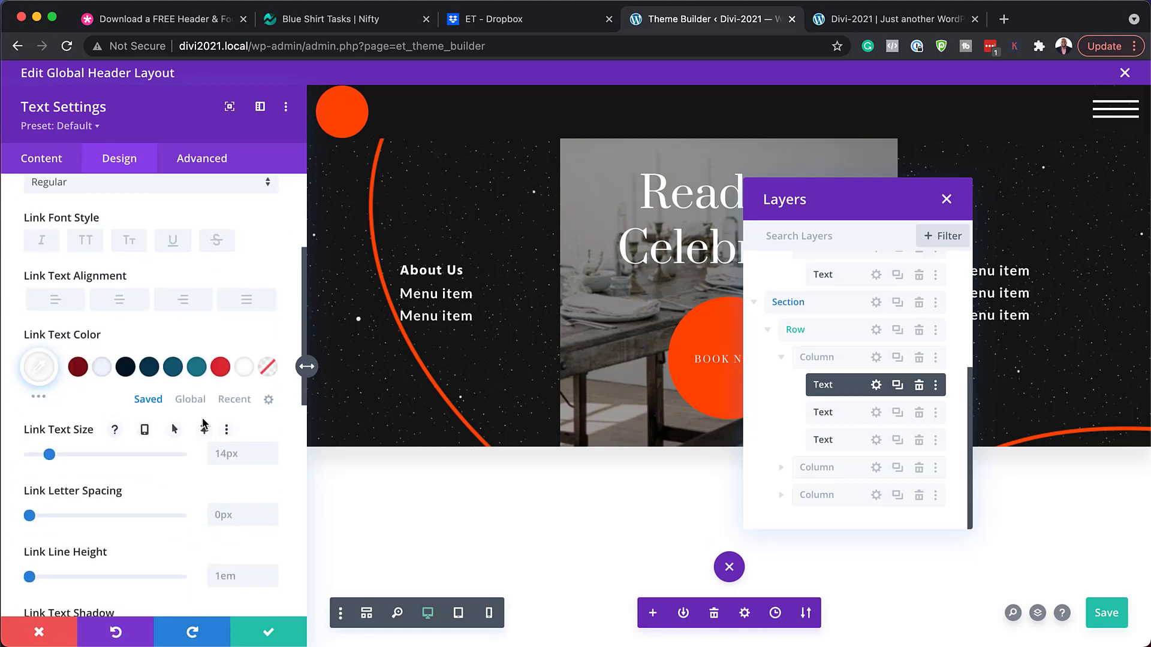
pyautogui.scroll(-5, 162, 483)
pyautogui.scroll(7, 163, 483)
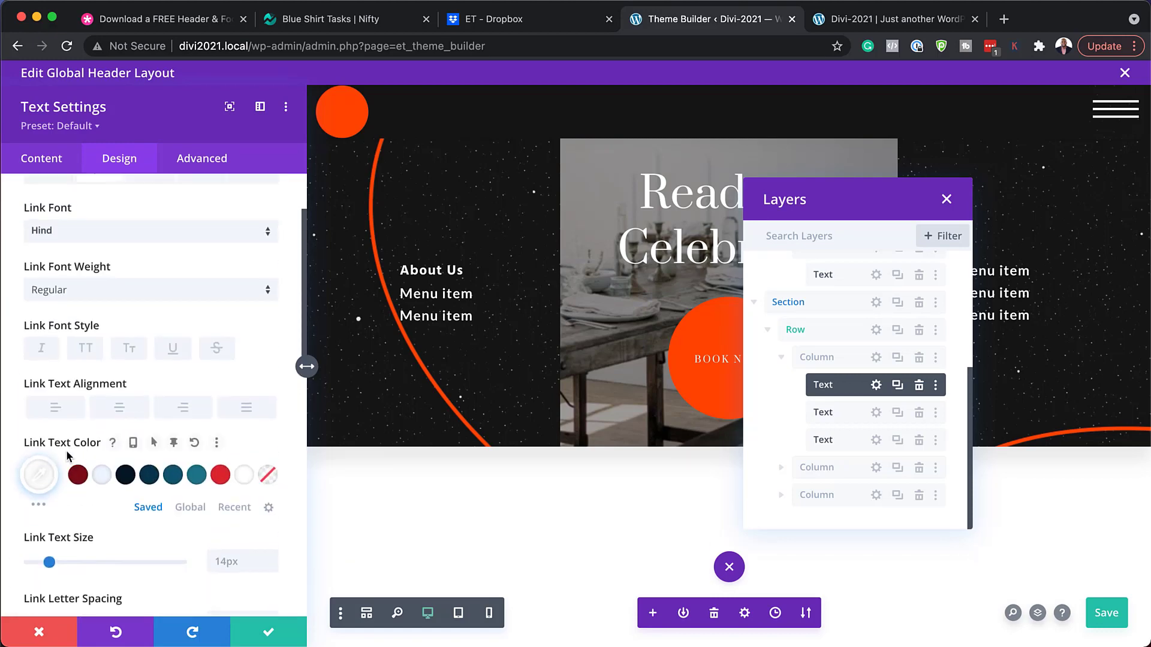
# Try red, teal, dark navy and white link colours, then discard the edits and close Layers.
pyautogui.click(220, 475)
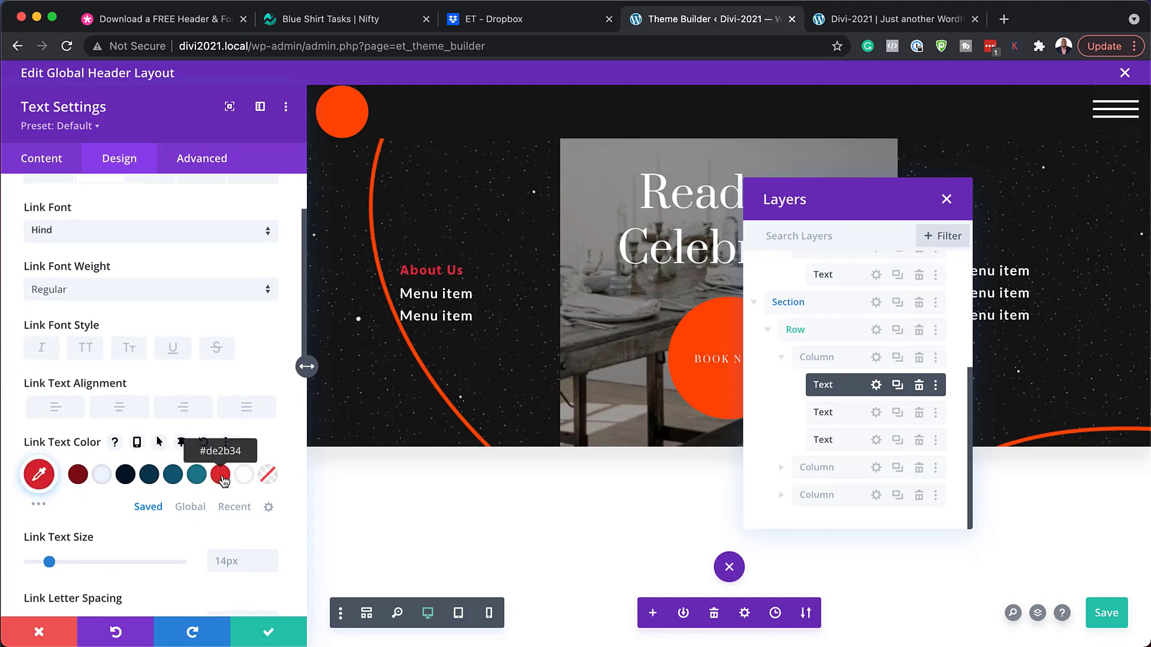
pyautogui.click(197, 475)
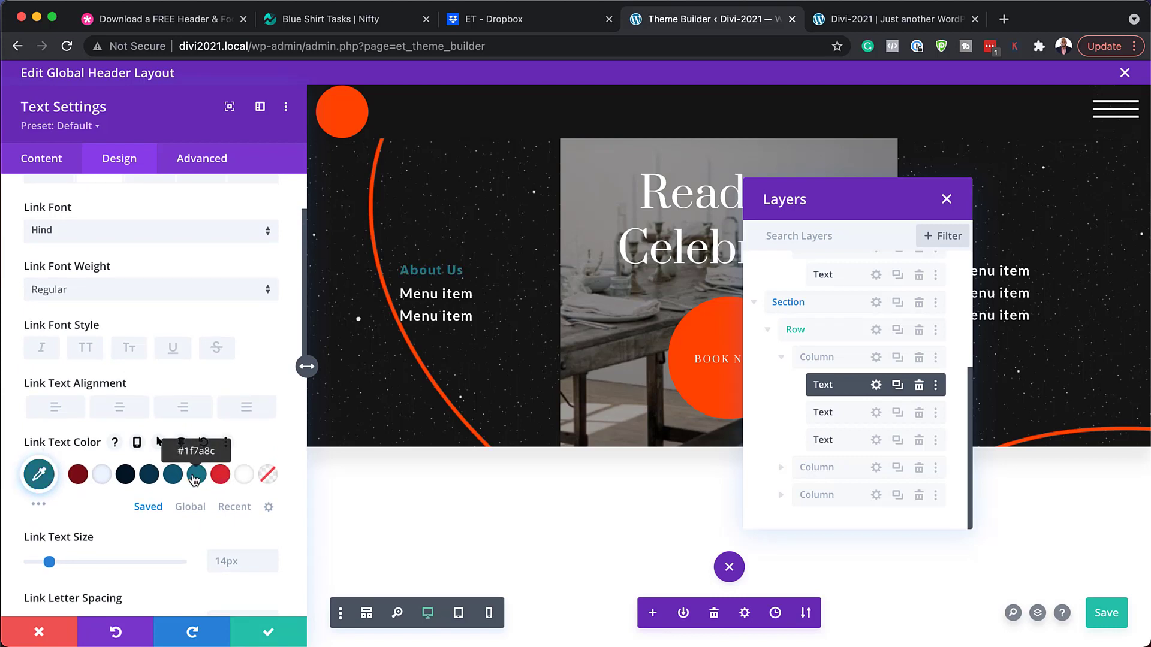
pyautogui.click(144, 479)
pyautogui.click(99, 479)
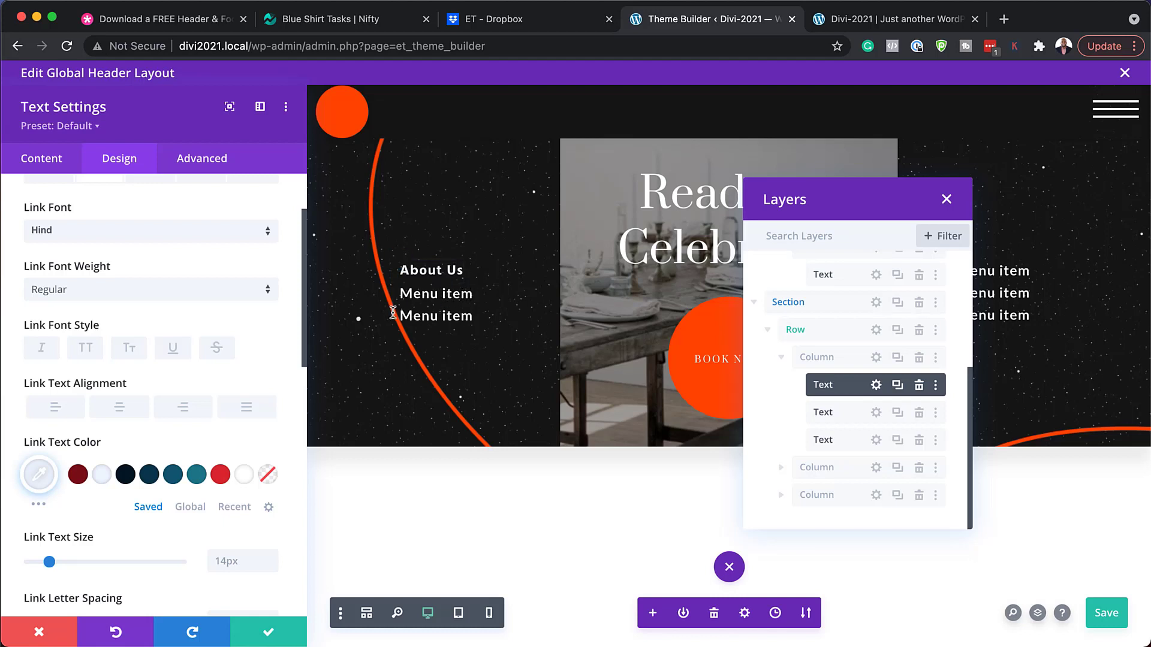
pyautogui.click(39, 631)
pyautogui.click(946, 200)
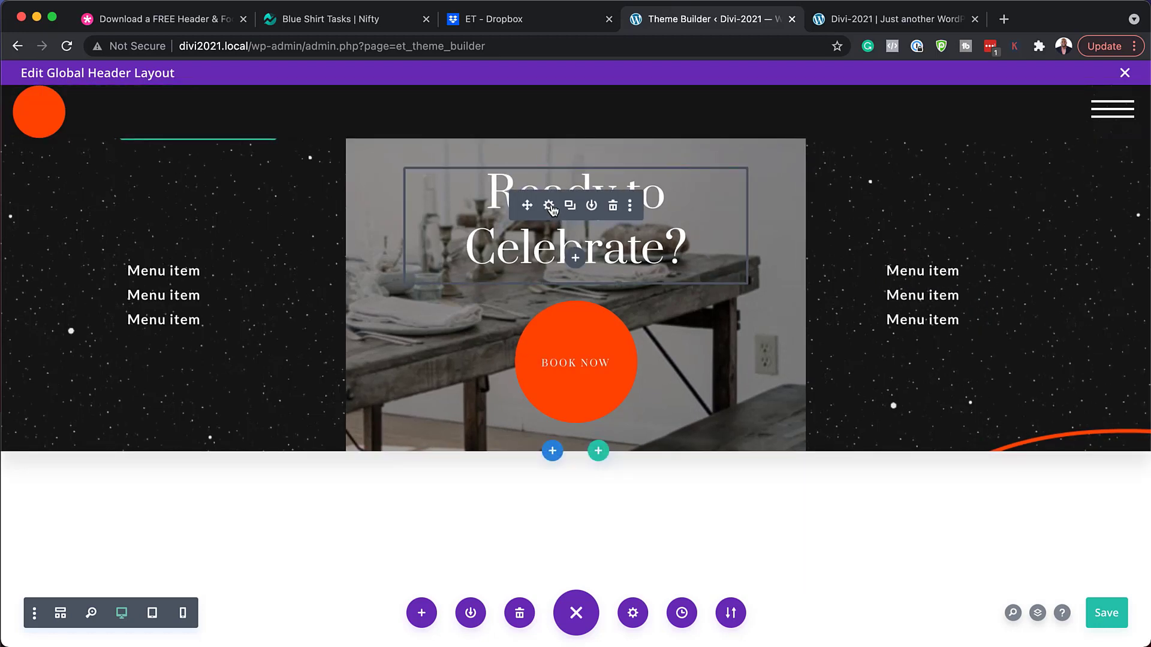
# Bring up the Heading 3 text style settings for the 'Ready to Celebrate?' heading.
pyautogui.click(549, 207)
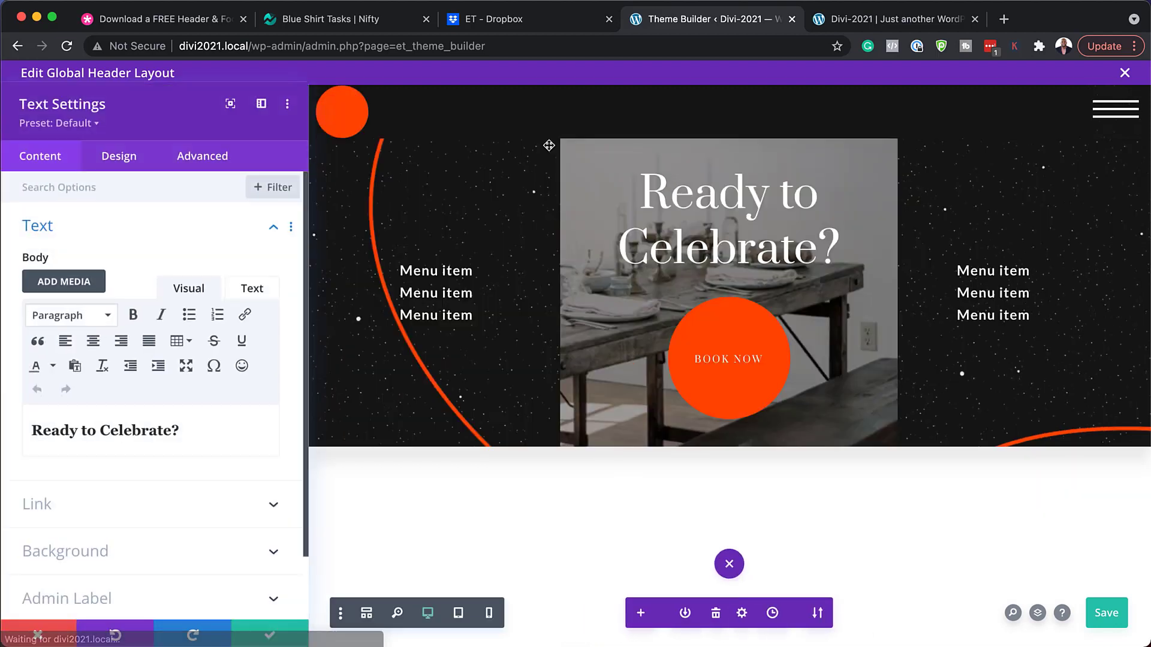
pyautogui.moveTo(187, 429); pyautogui.dragTo(23, 426)
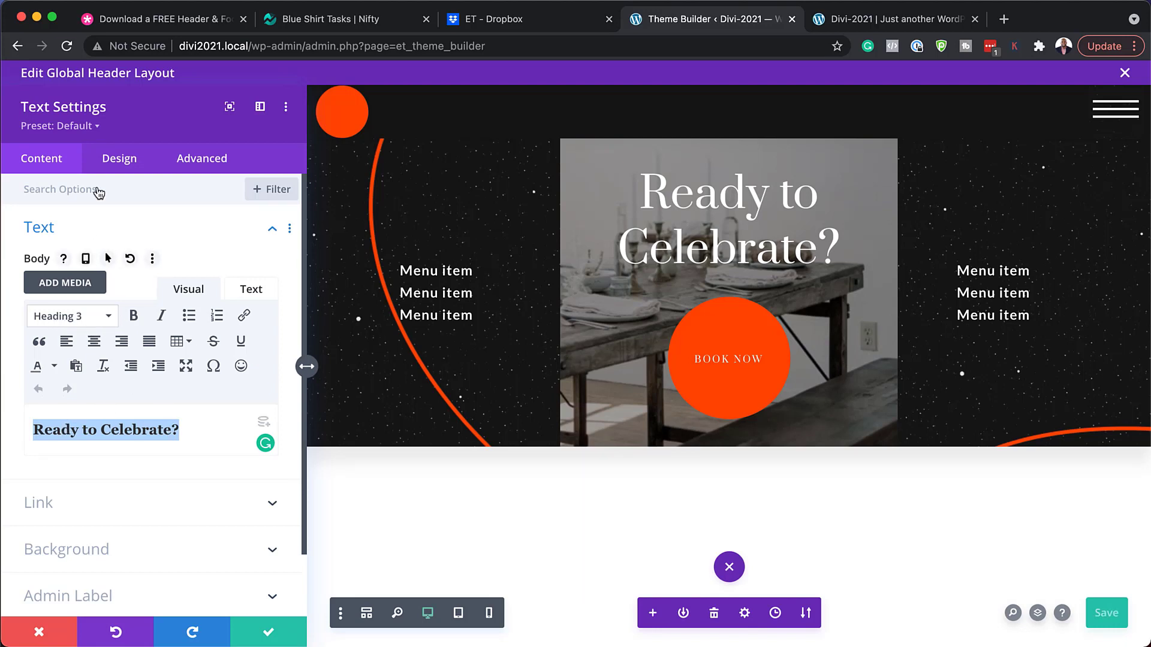
pyautogui.click(122, 161)
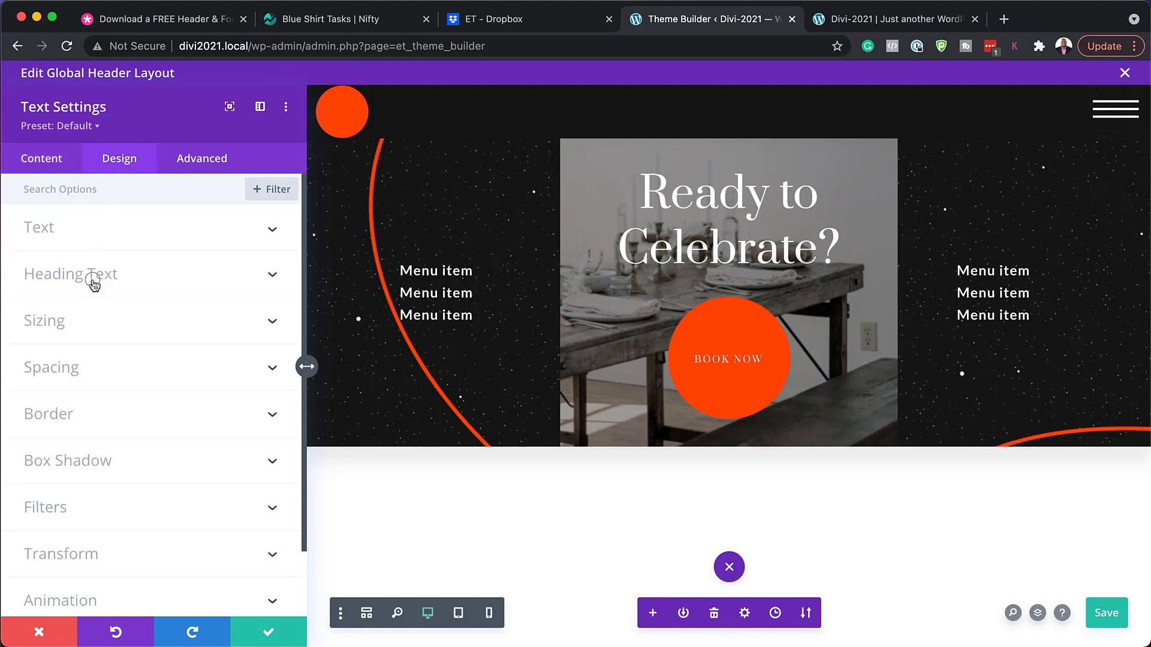
pyautogui.click(93, 279)
pyautogui.click(132, 241)
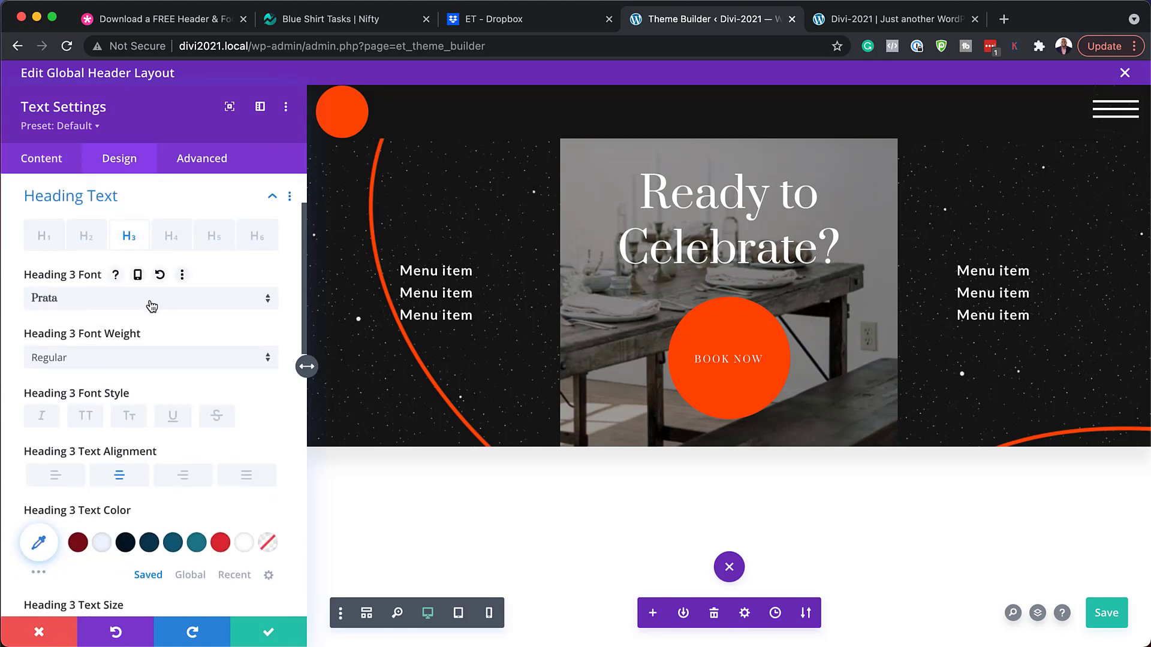
pyautogui.scroll(-3, 180, 483)
pyautogui.scroll(2, 180, 482)
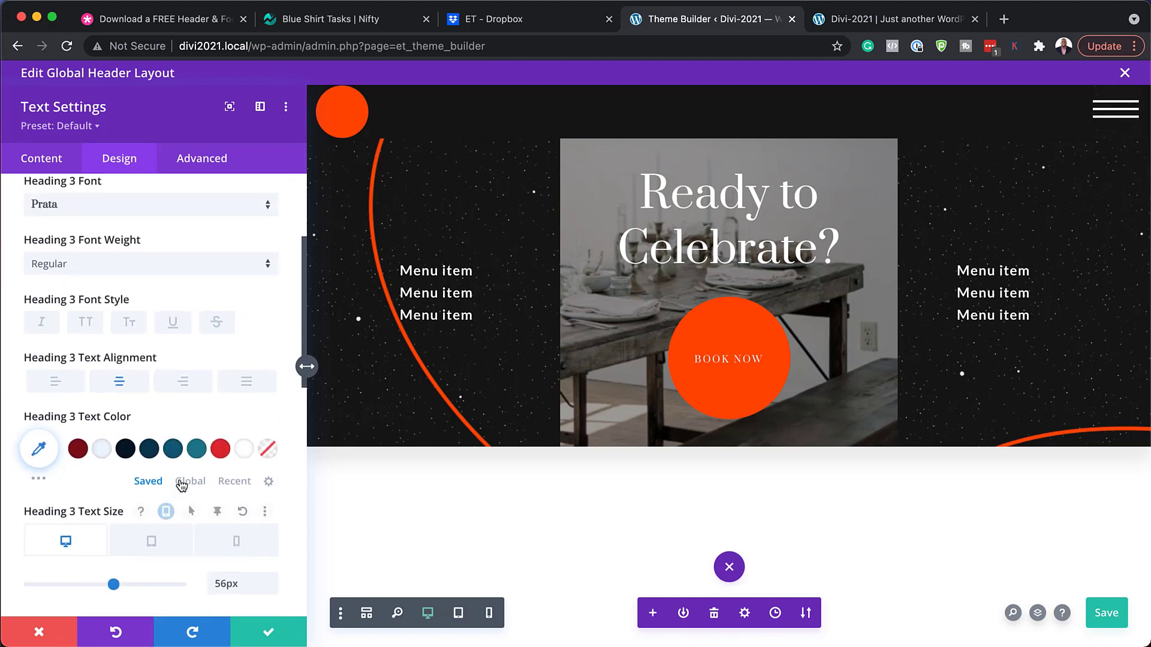
# Keep the heading white, shrink it to 46px, add the second text shadow preset, and save.
pyautogui.click(221, 475)
pyautogui.scroll(-2, 225, 483)
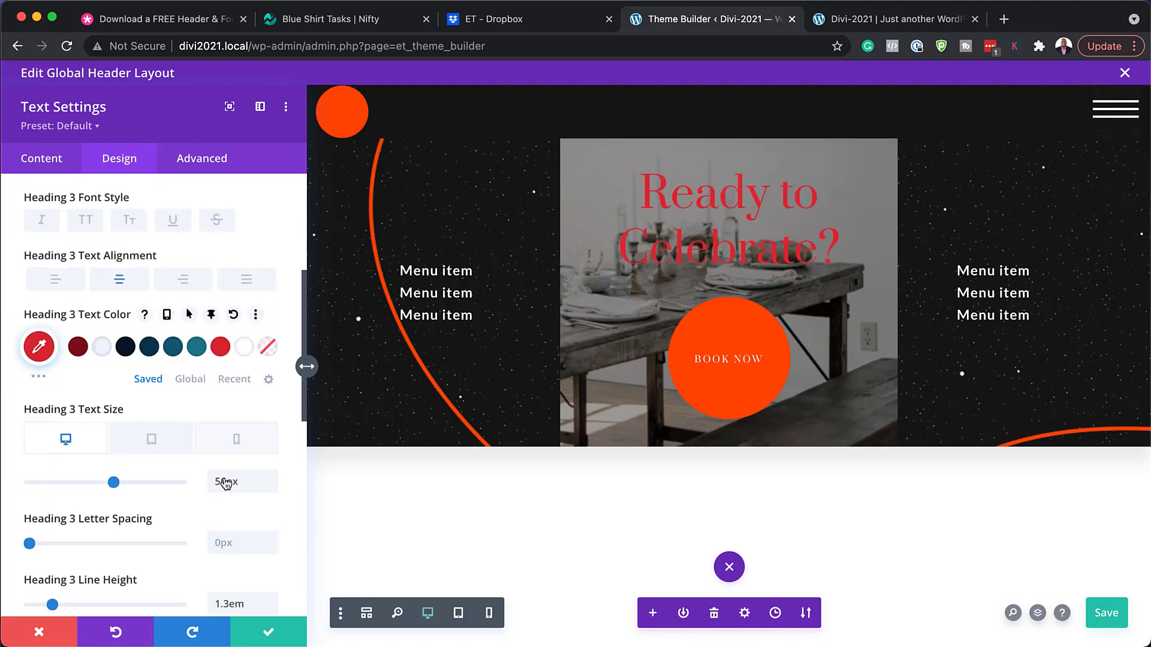
pyautogui.click(101, 350)
pyautogui.scroll(-2, 160, 436)
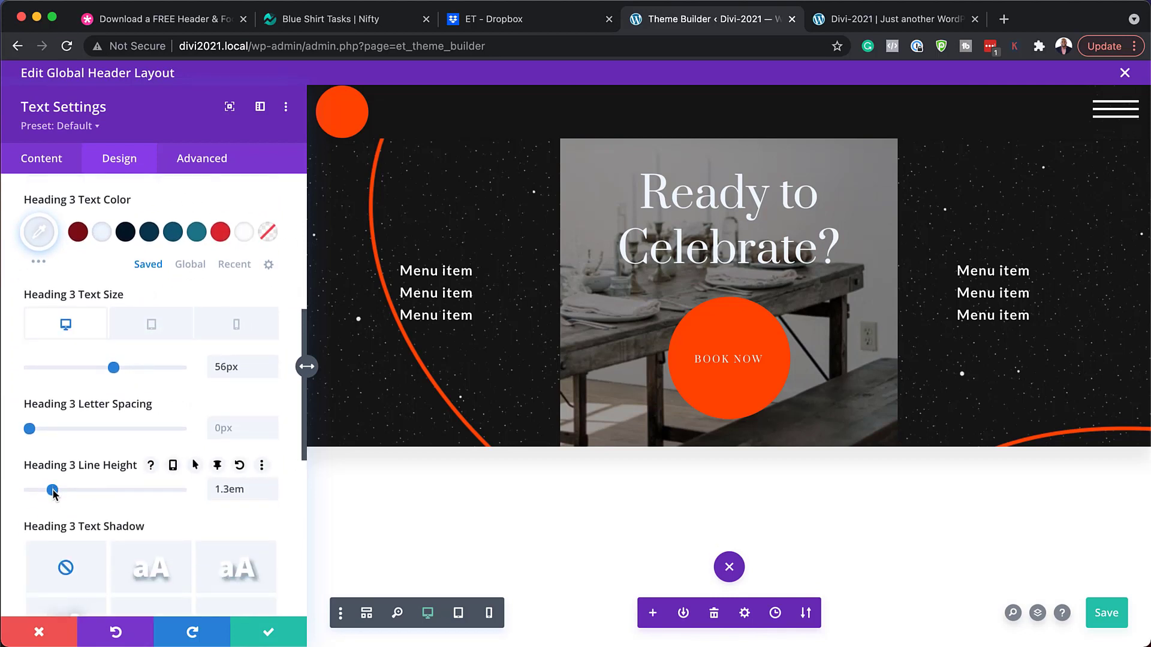
pyautogui.moveTo(113, 367); pyautogui.dragTo(99, 372)
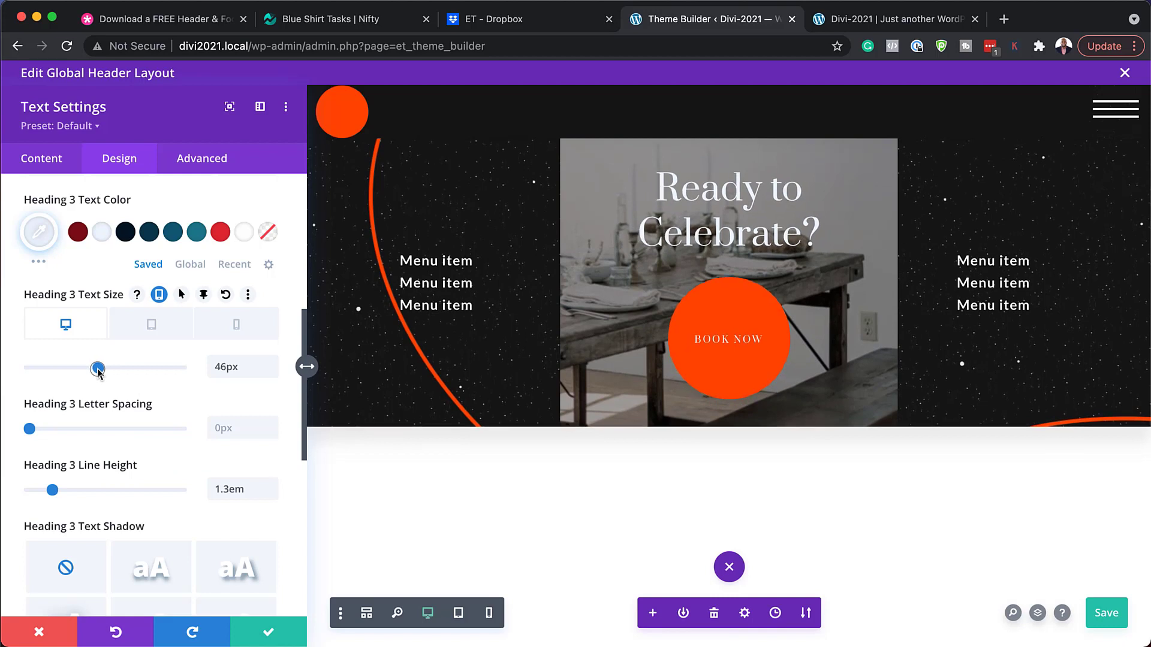
pyautogui.scroll(-3, 120, 384)
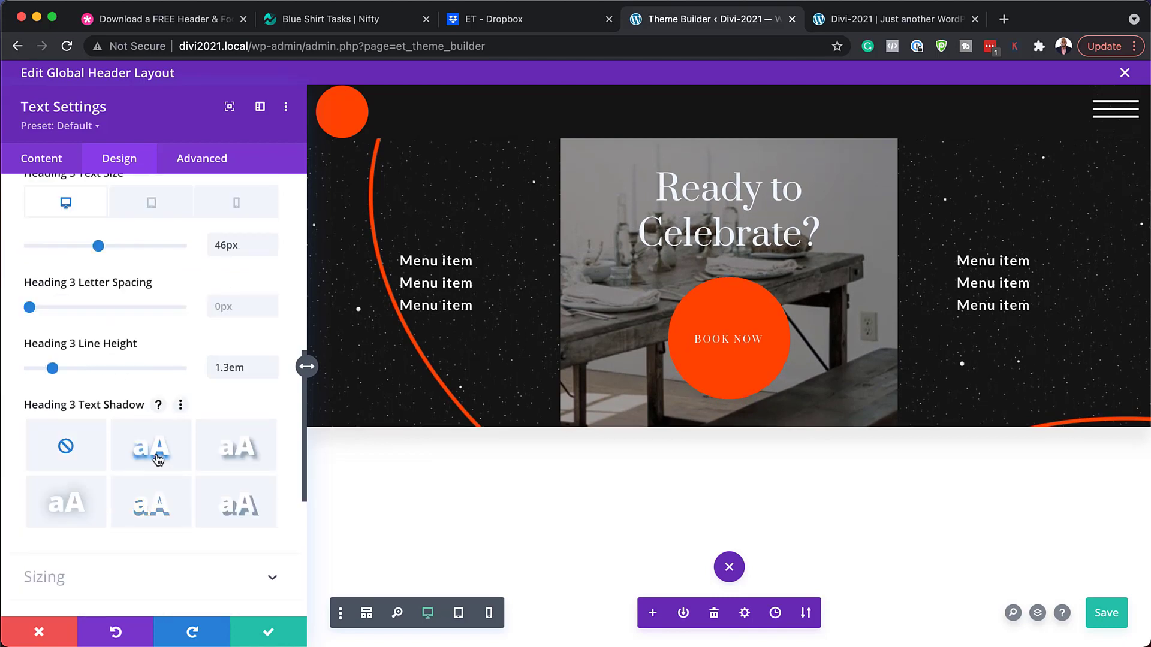
pyautogui.click(158, 459)
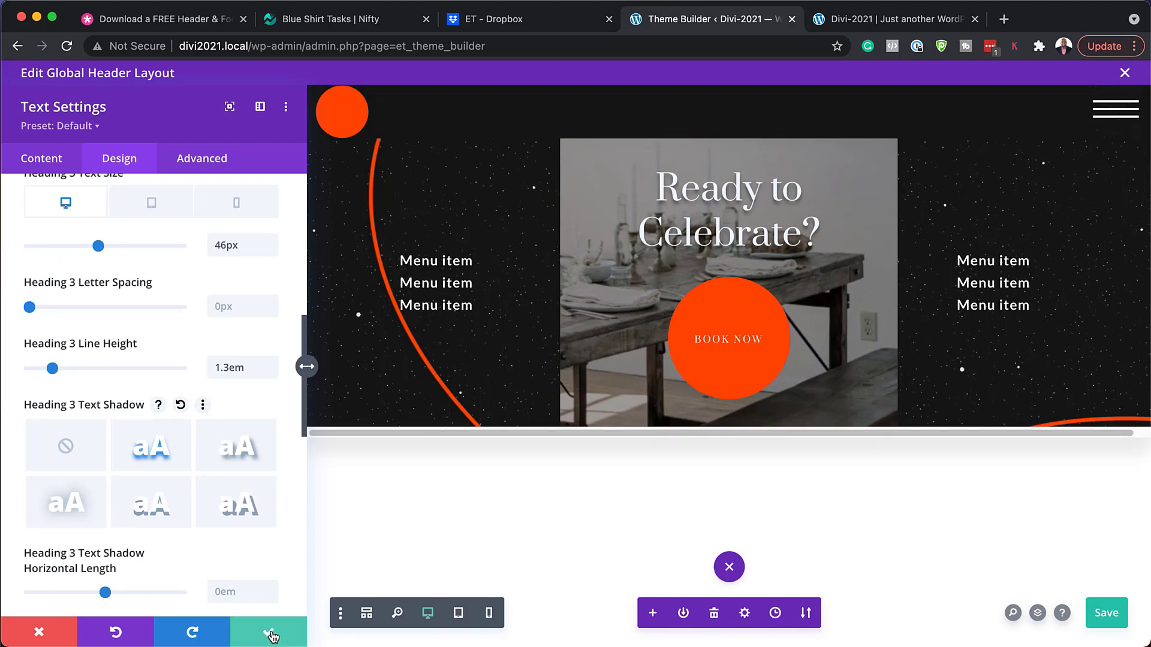
pyautogui.click(271, 636)
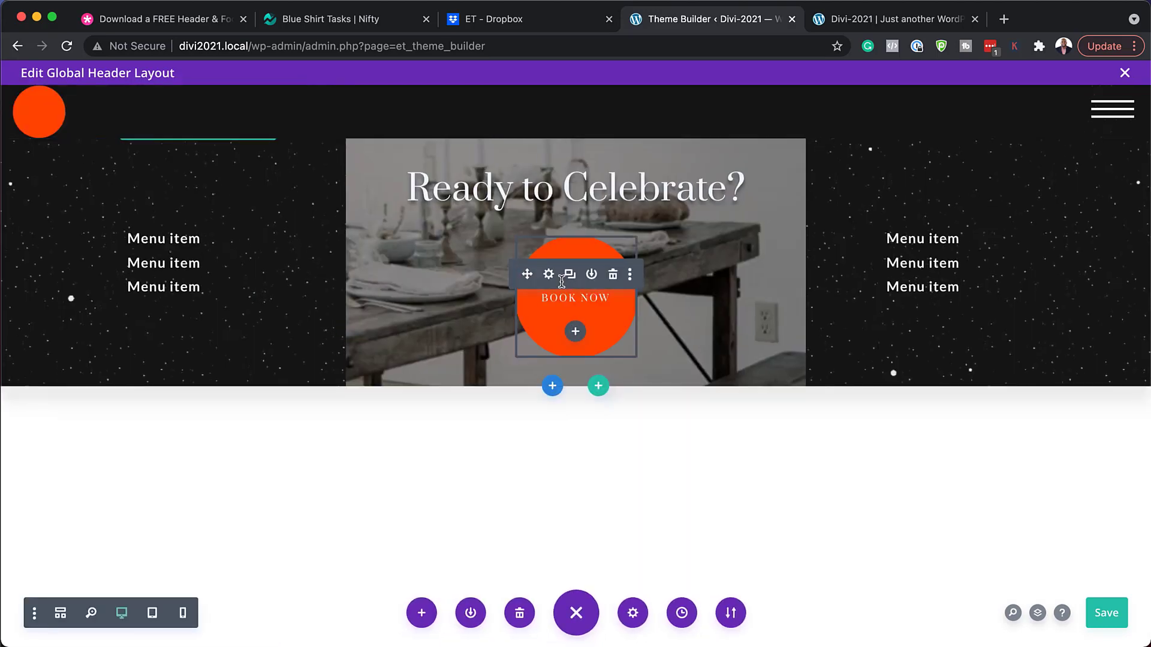
pyautogui.click(549, 276)
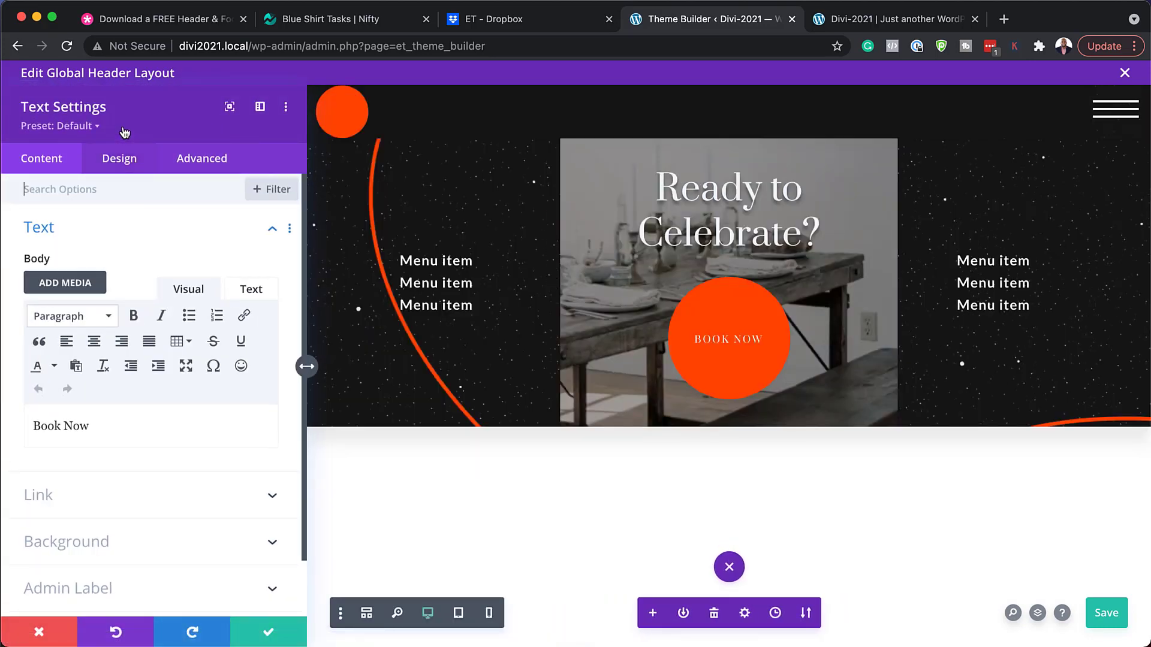
pyautogui.click(88, 508)
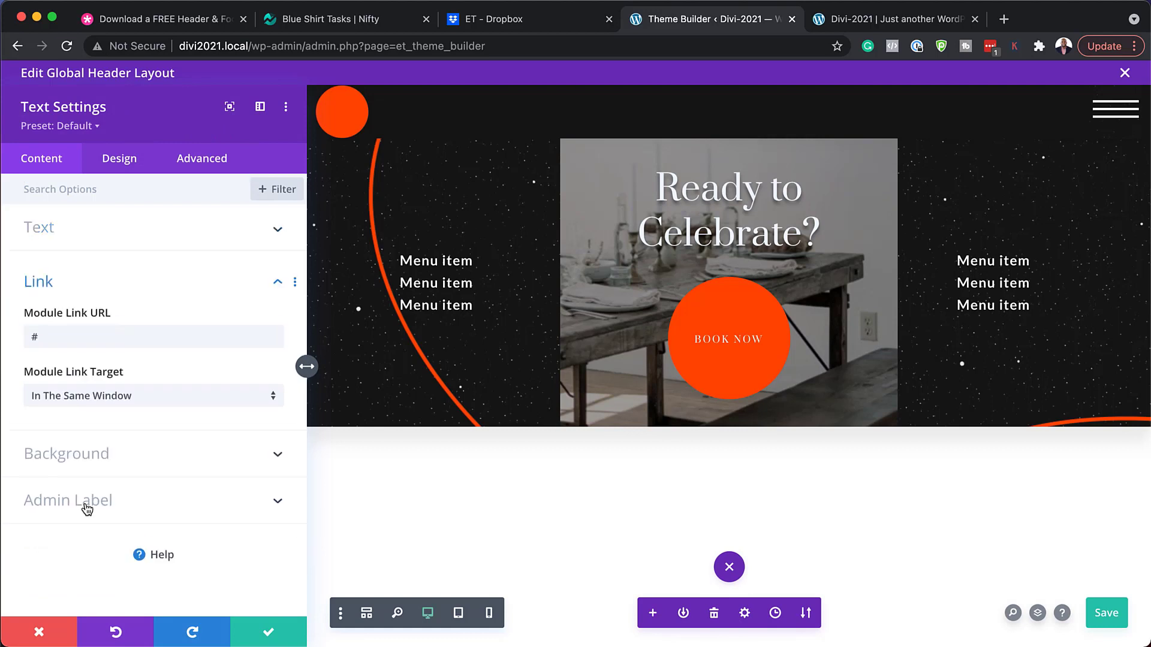
pyautogui.doubleClick(109, 334)
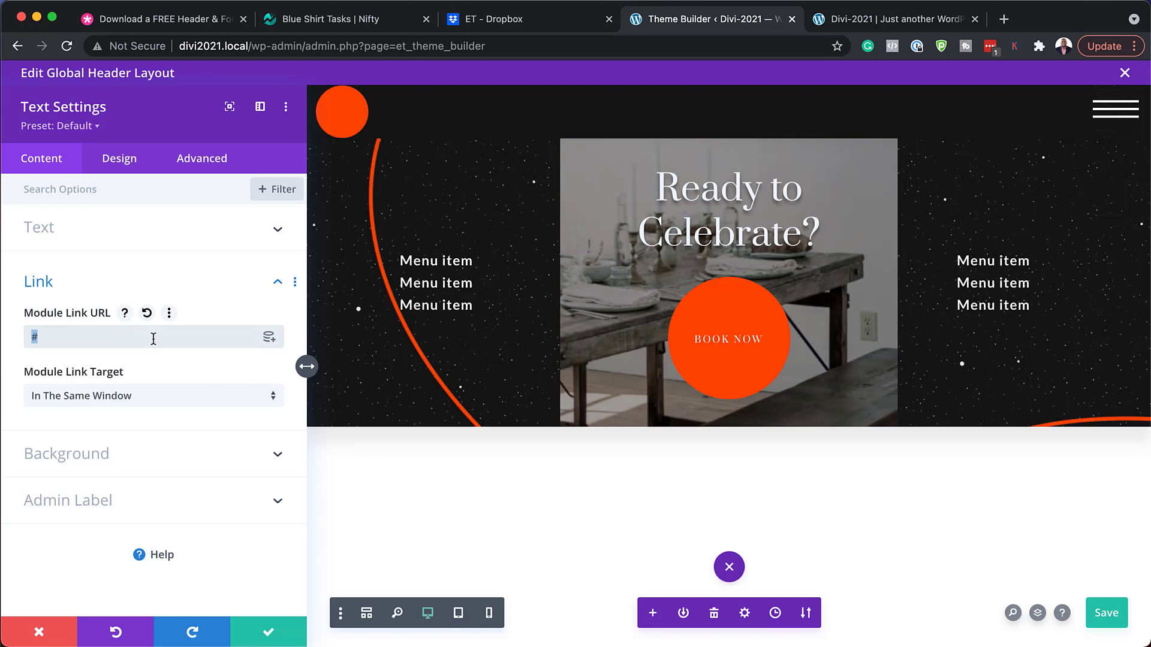
pyautogui.click(132, 164)
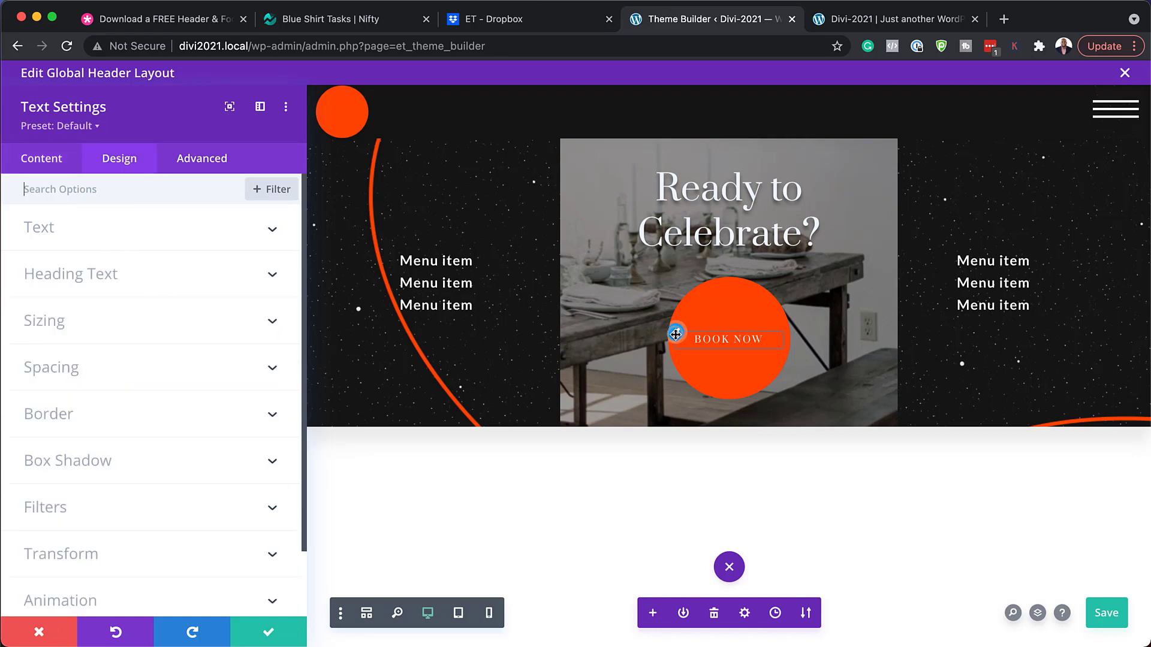
pyautogui.click(676, 339)
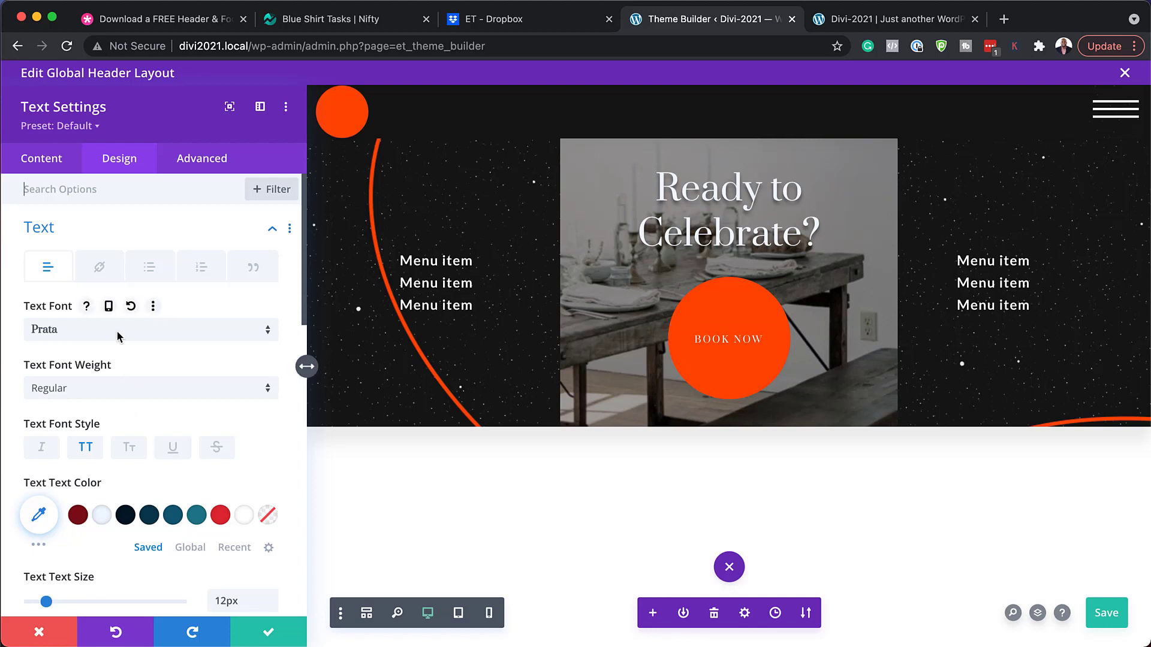
pyautogui.click(105, 400)
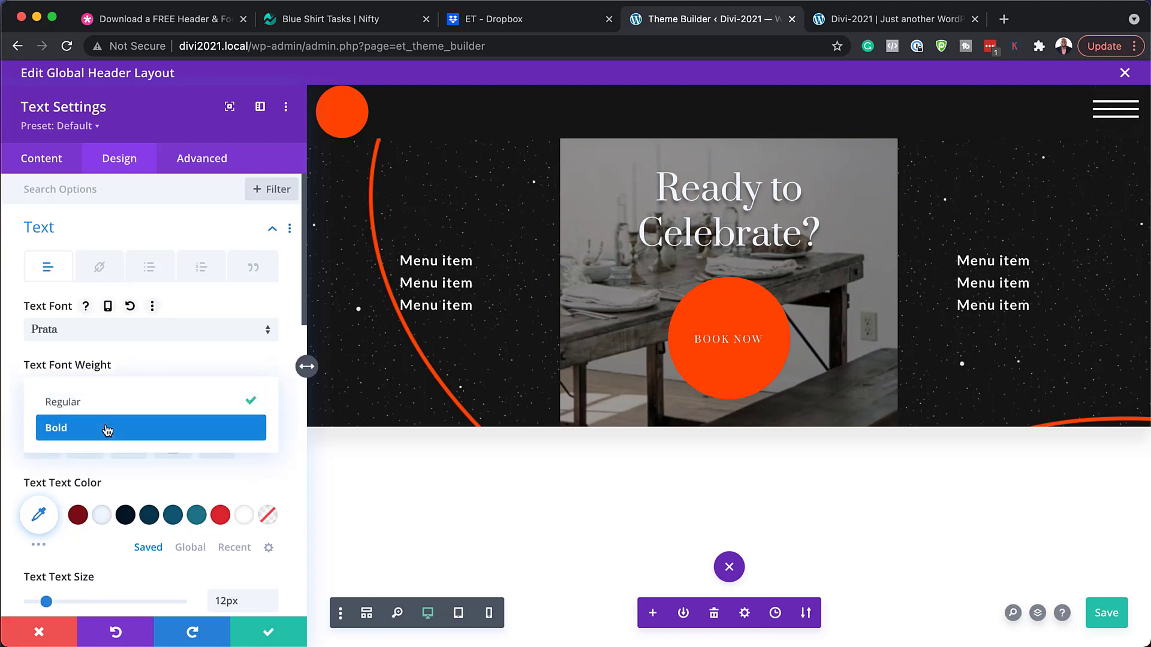
pyautogui.click(105, 427)
pyautogui.click(99, 333)
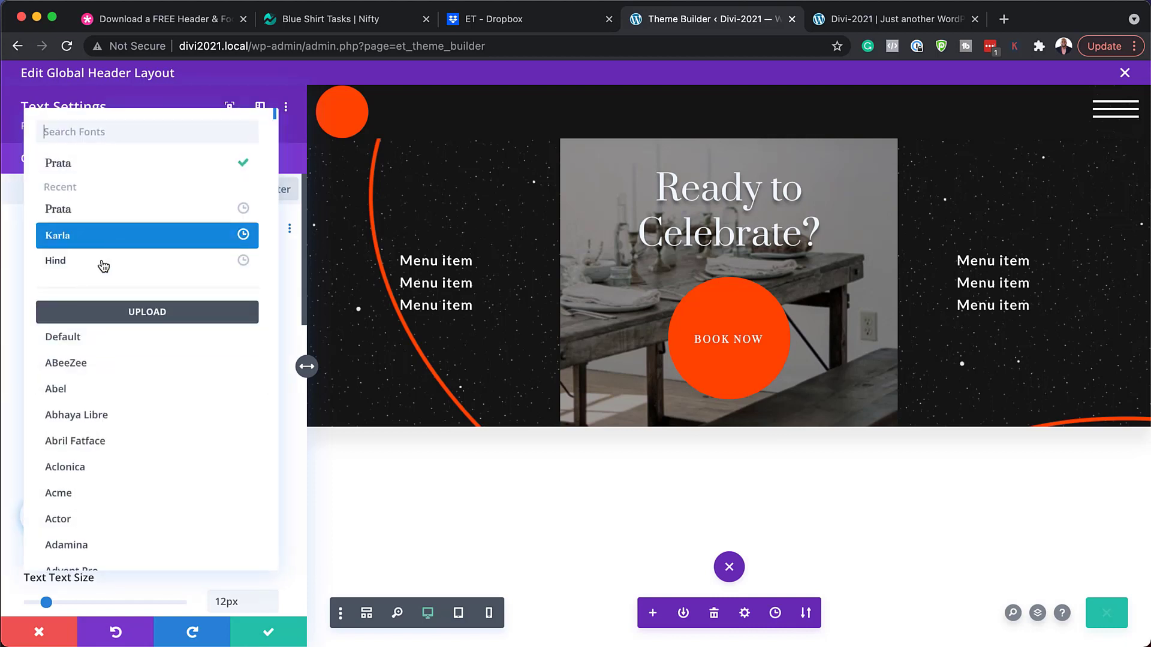
pyautogui.click(103, 260)
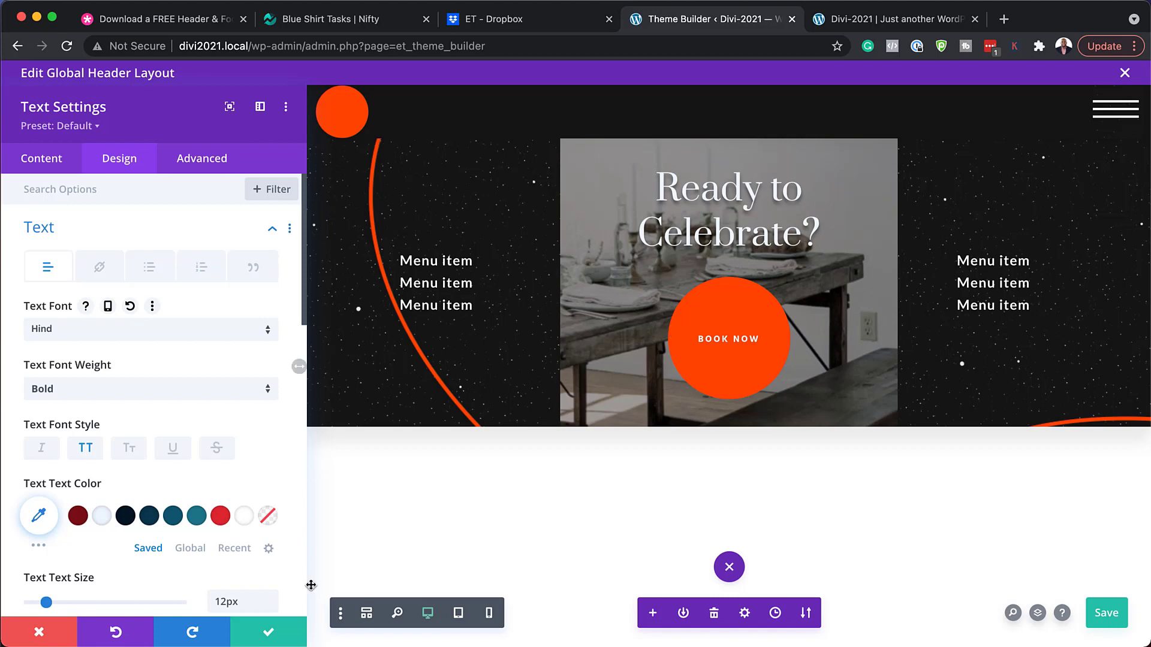
pyautogui.click(39, 632)
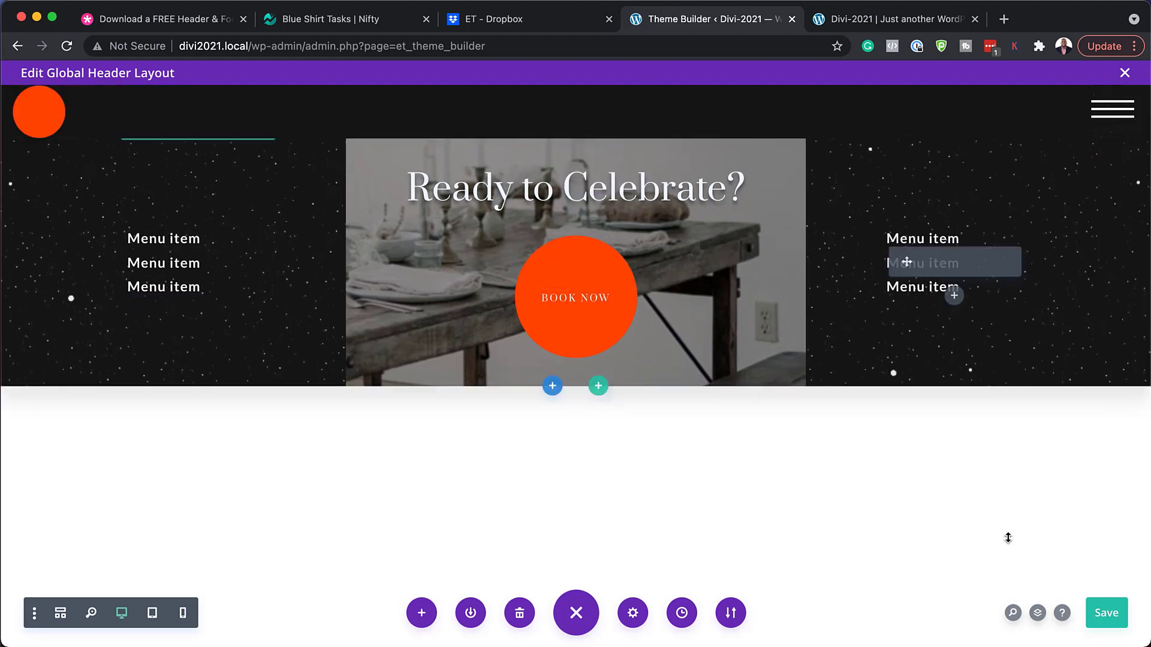
pyautogui.click(1038, 613)
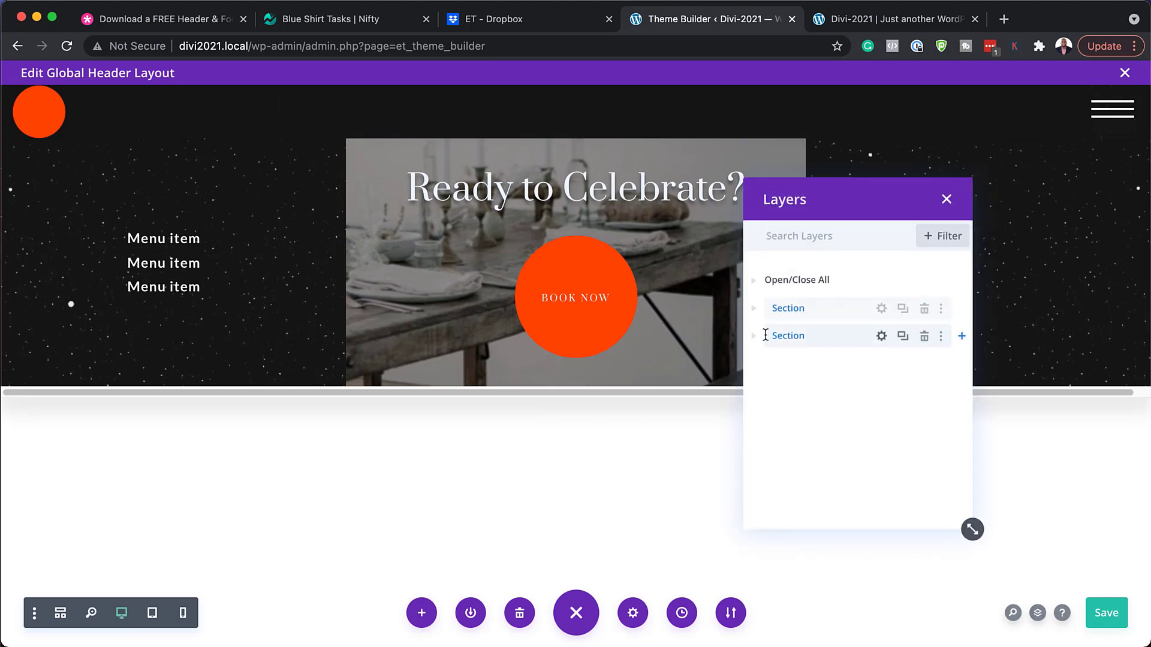
pyautogui.click(883, 338)
pyautogui.click(882, 338)
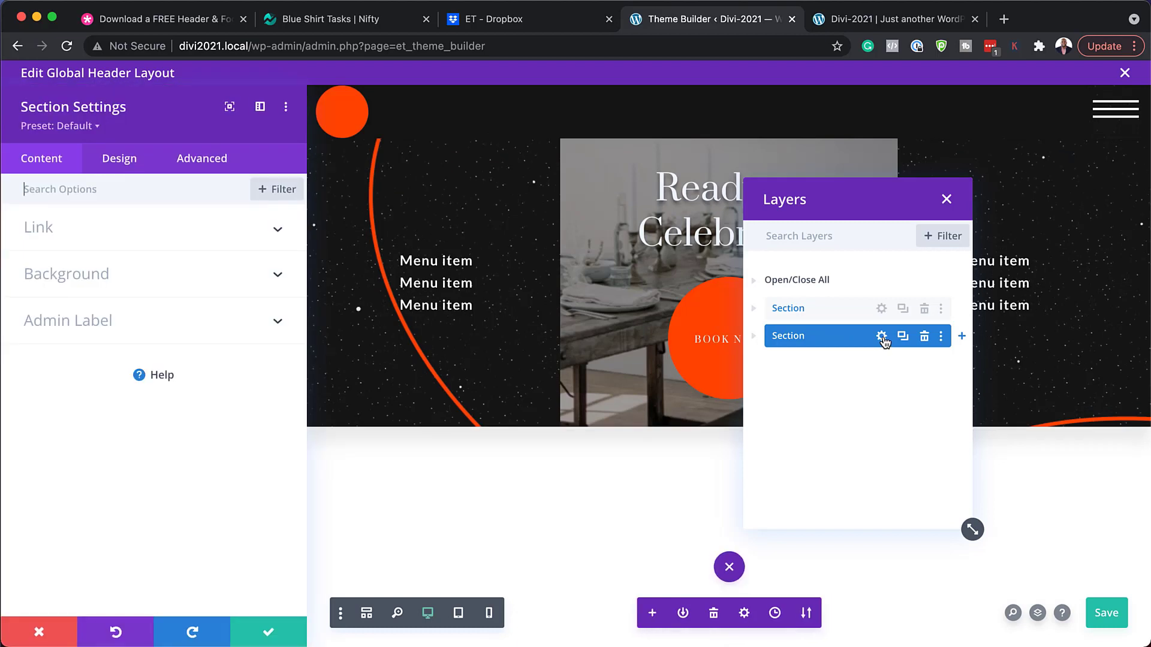
pyautogui.click(144, 280)
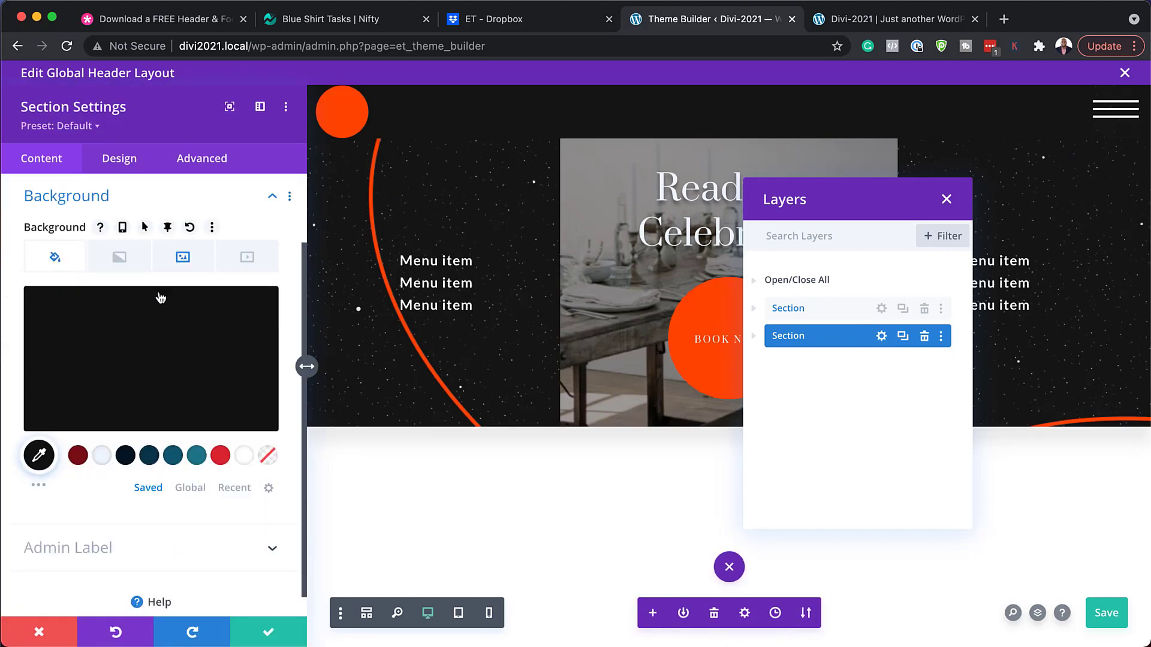
pyautogui.click(170, 262)
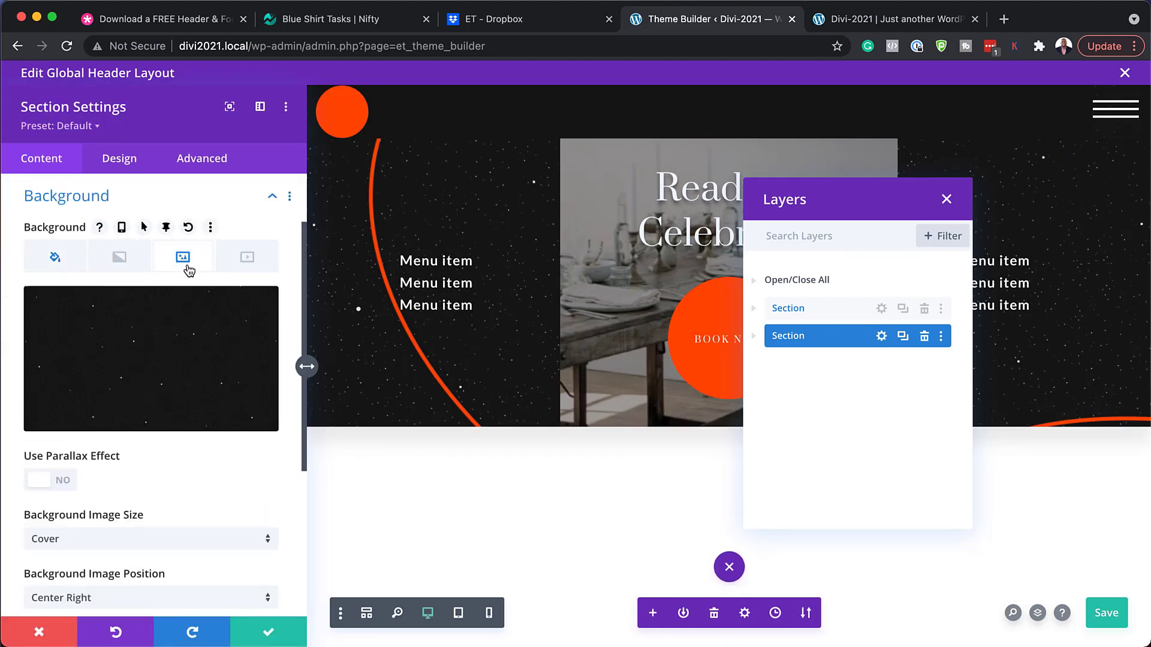
pyautogui.moveTo(146, 363)
pyautogui.click(233, 310)
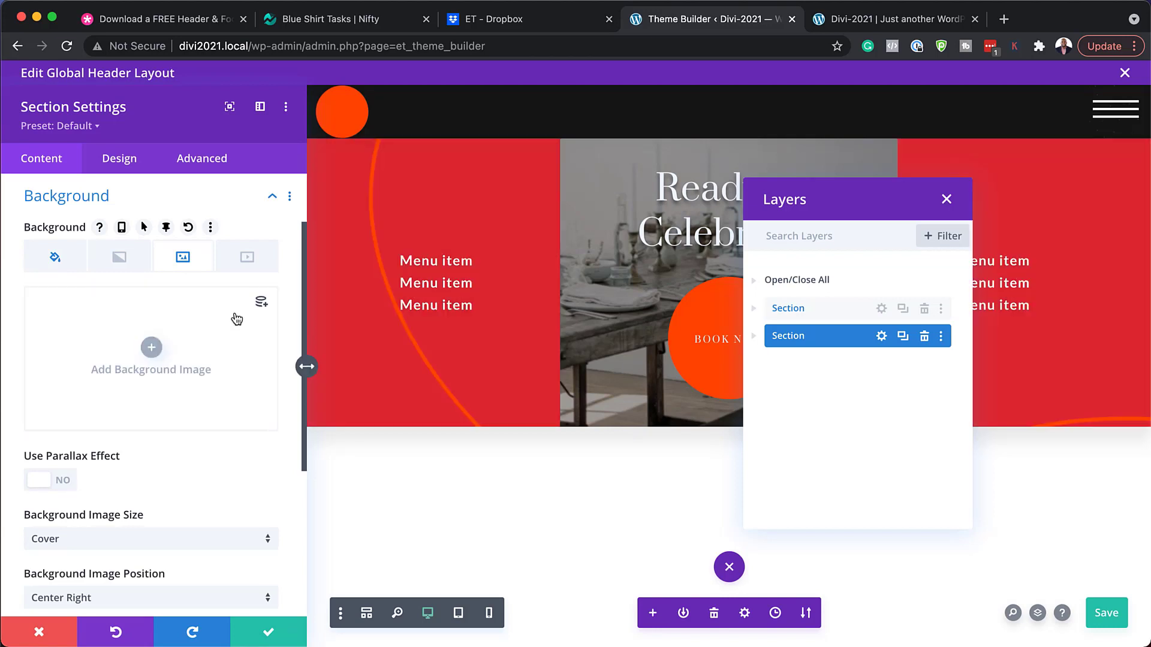
pyautogui.click(55, 256)
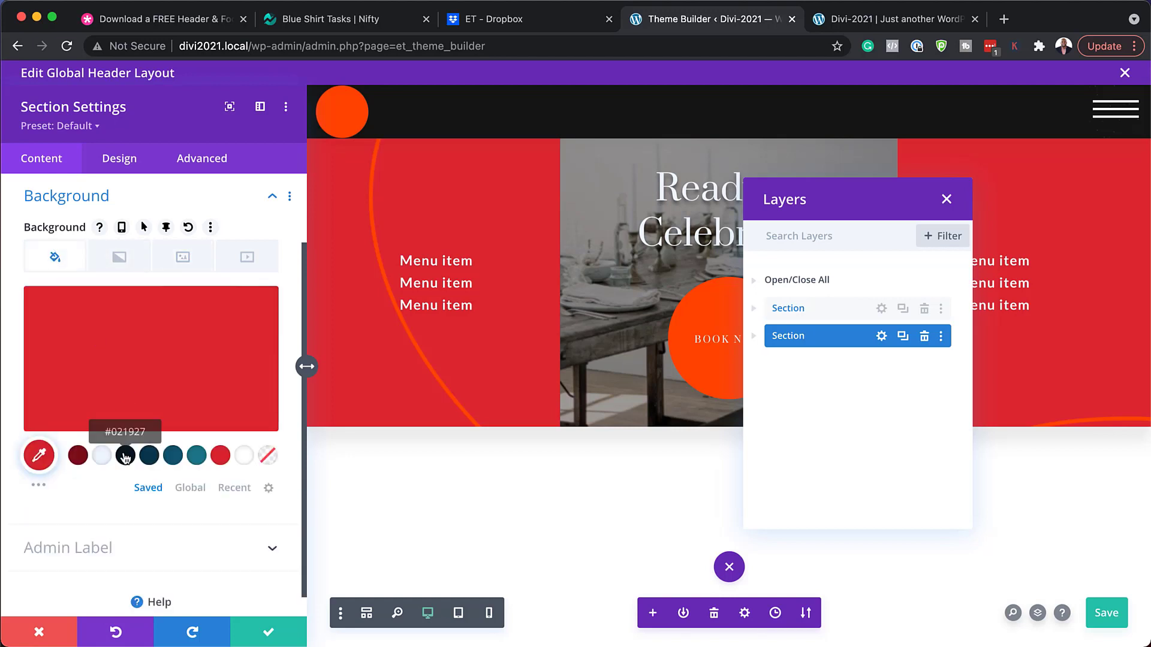
pyautogui.click(125, 457)
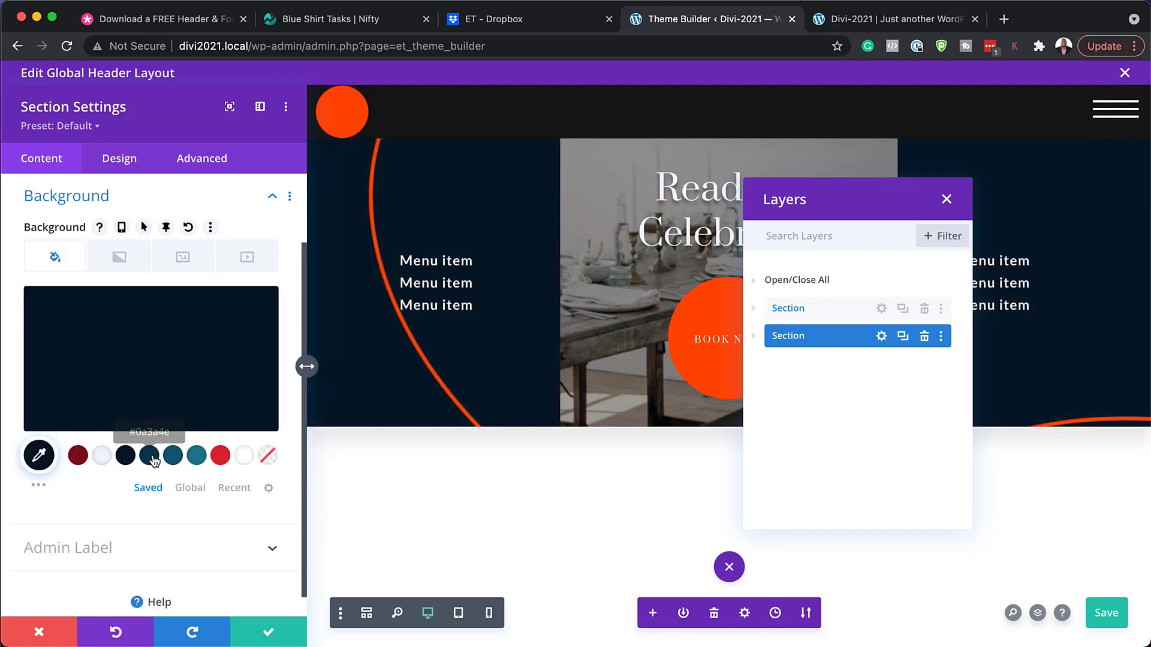
pyautogui.click(150, 457)
pyautogui.click(173, 458)
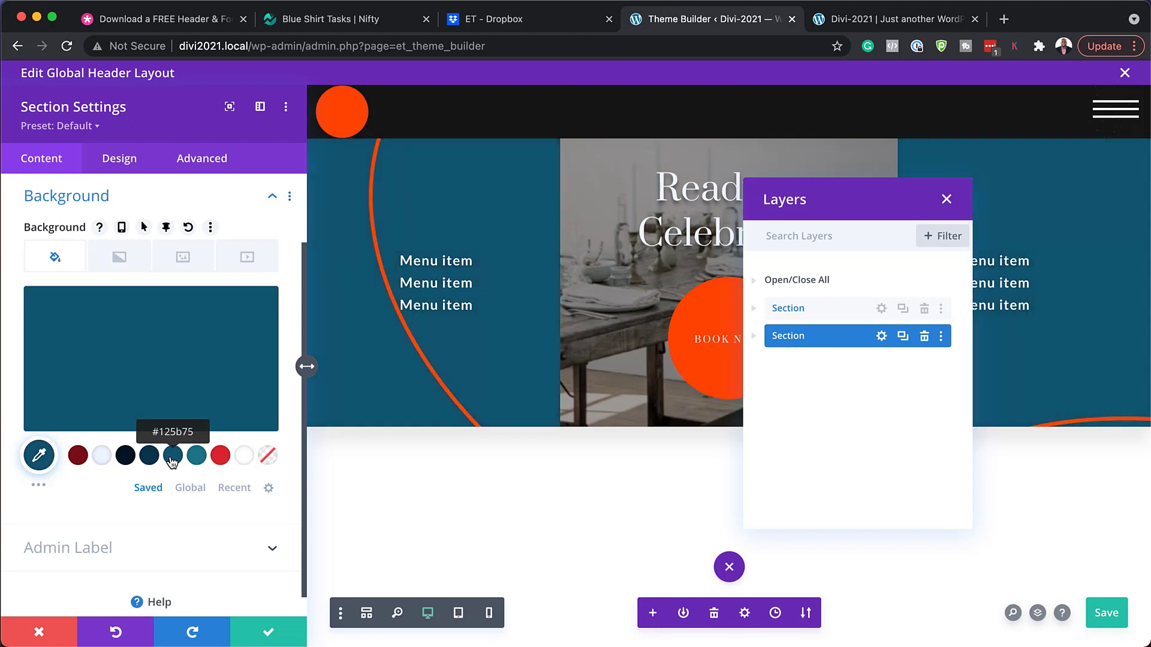
pyautogui.click(197, 457)
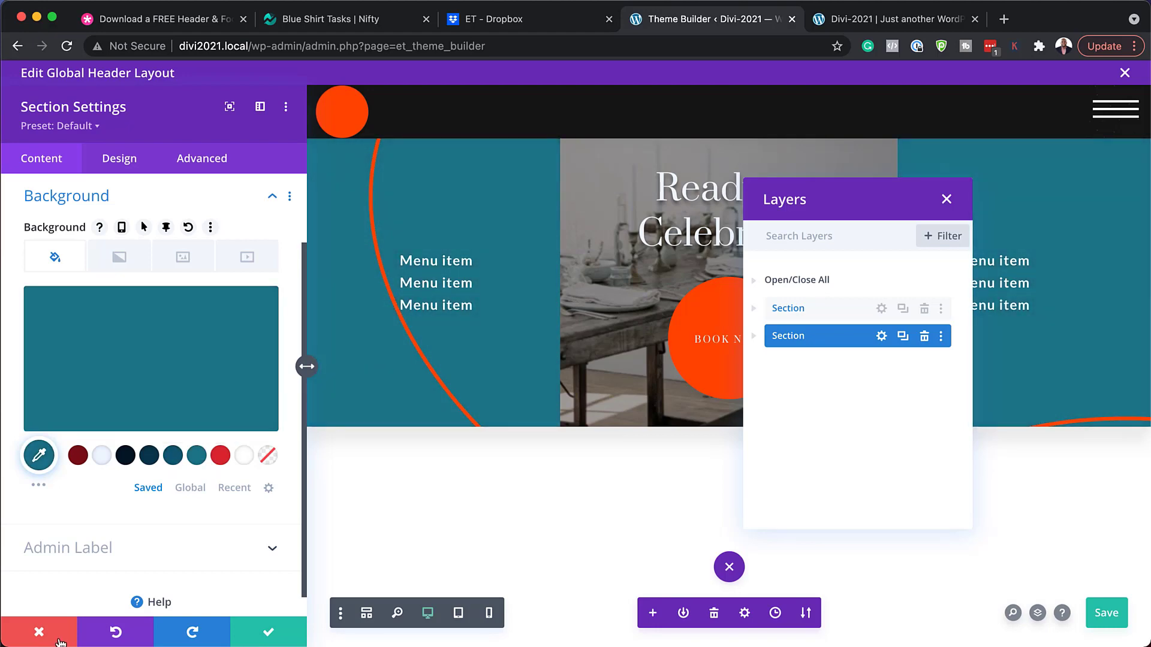
pyautogui.click(54, 632)
pyautogui.click(946, 199)
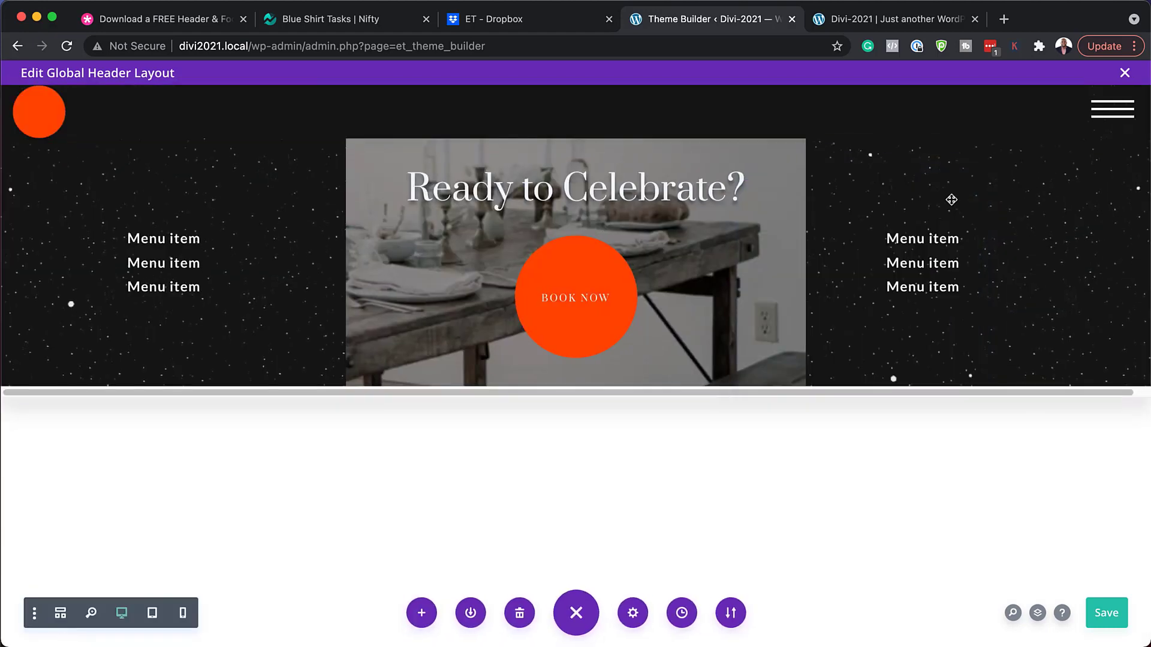
# Exit the header editor without saving and open the Global Footer layout in Theme Builder.
pyautogui.click(1125, 72)
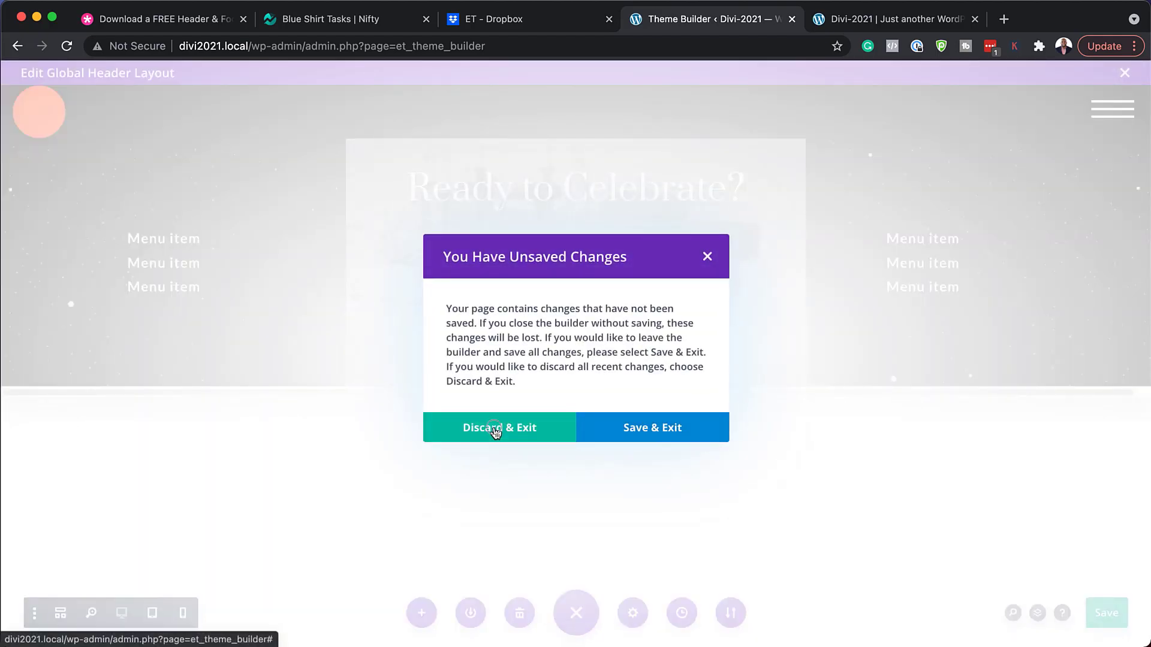
pyautogui.click(496, 428)
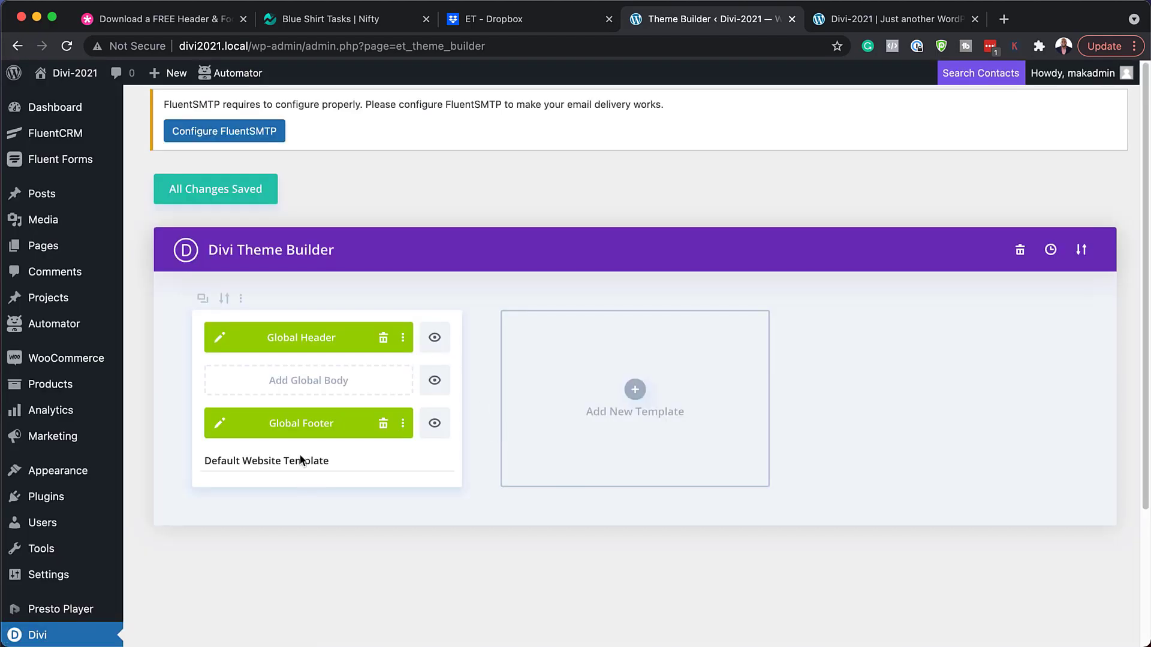
pyautogui.click(221, 423)
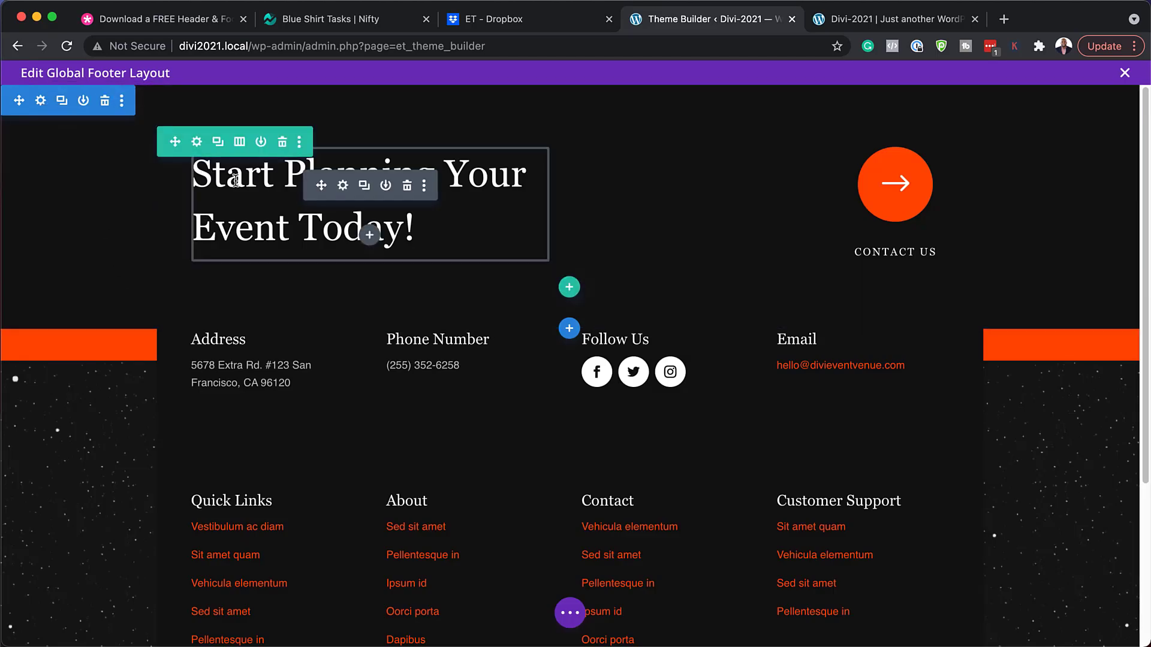
# Try a #7E111A dark red background on the Start Planning section, then discard it.
pyautogui.click(41, 102)
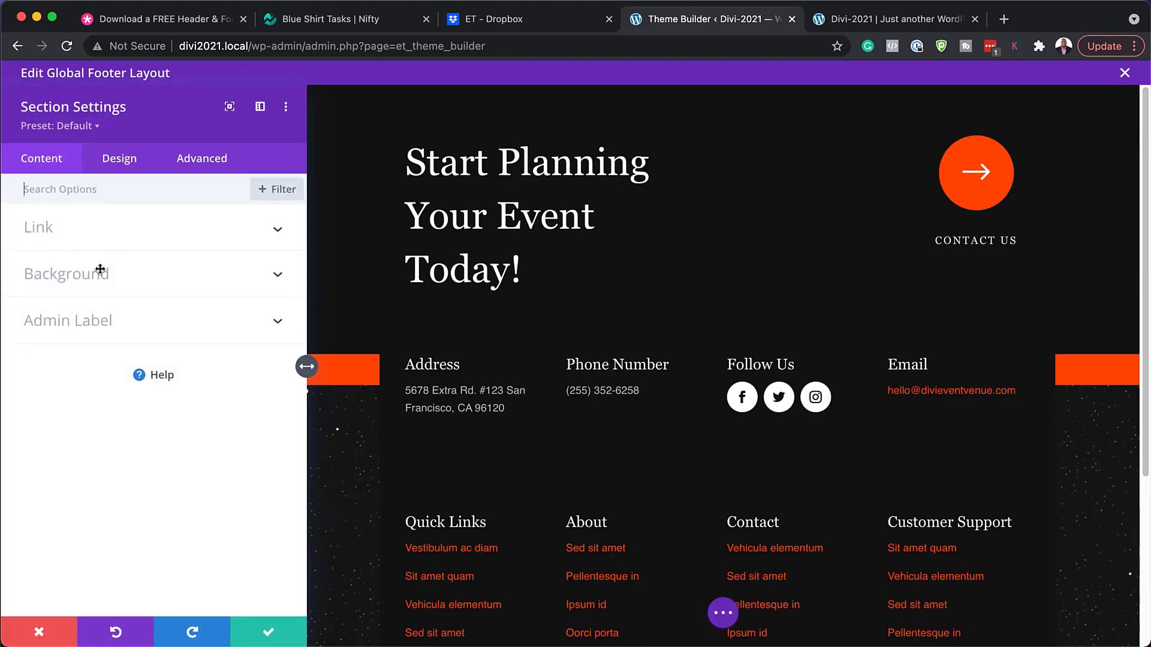
pyautogui.click(91, 282)
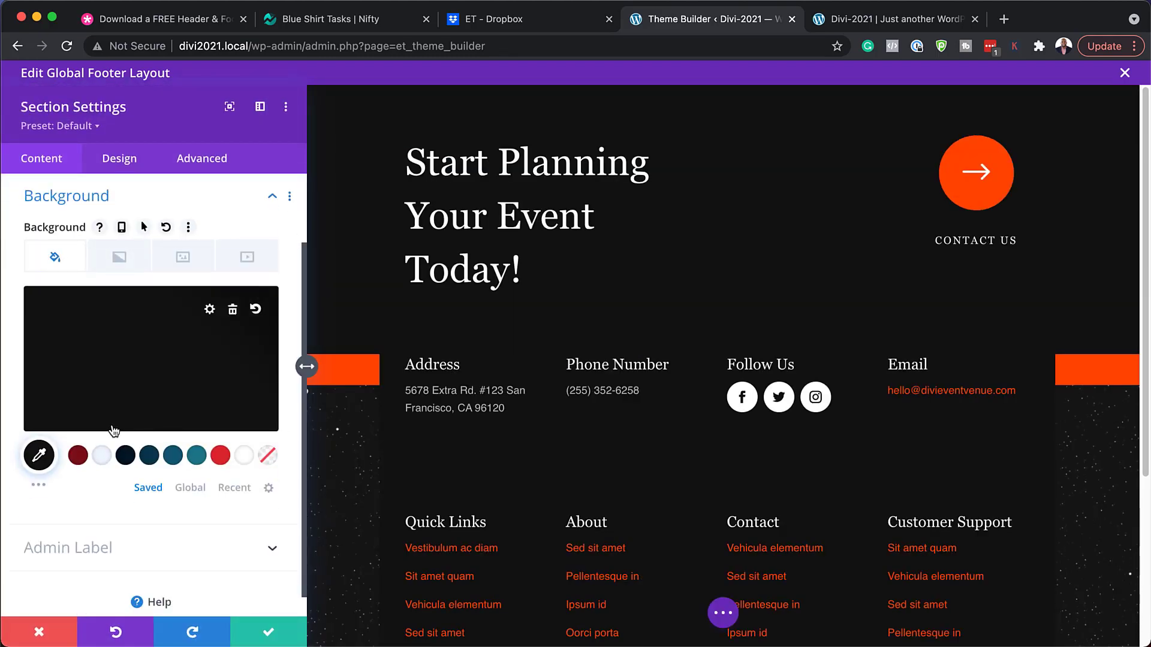
pyautogui.click(77, 456)
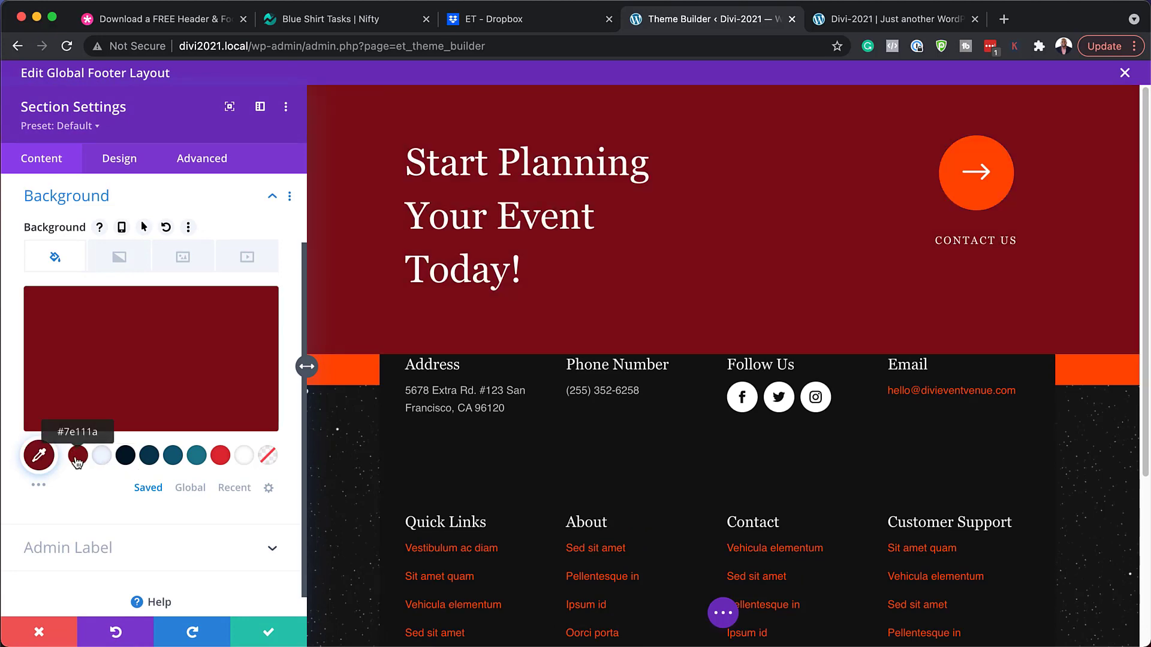
pyautogui.scroll(-3, 618, 476)
pyautogui.scroll(3, 619, 470)
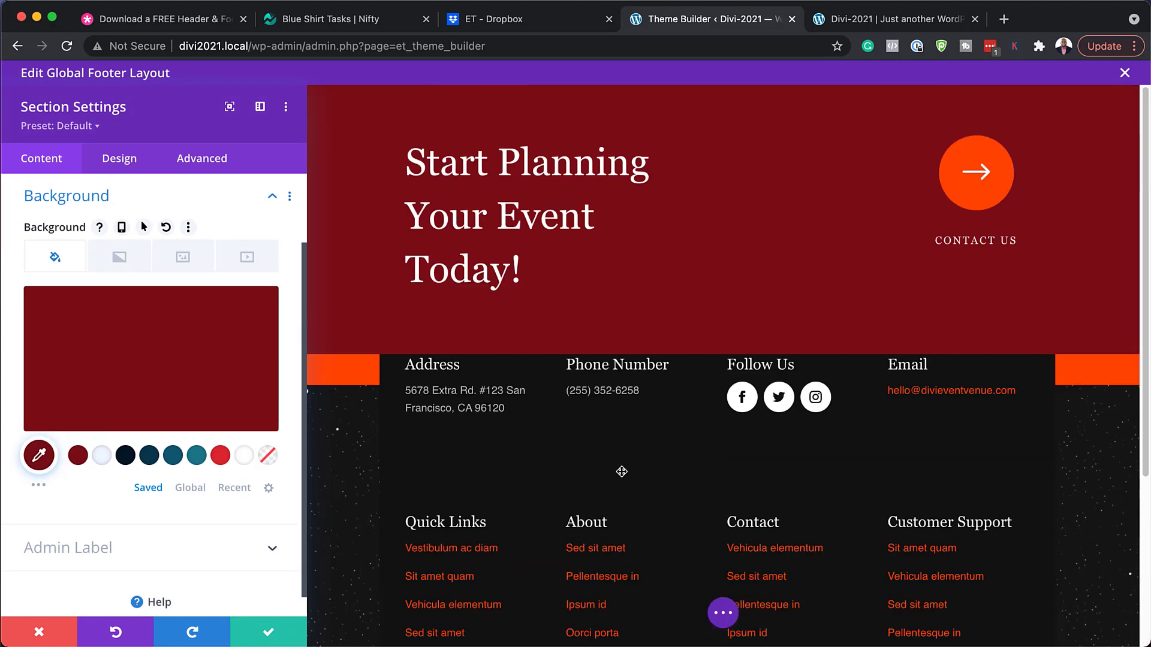
pyautogui.scroll(2, 170, 441)
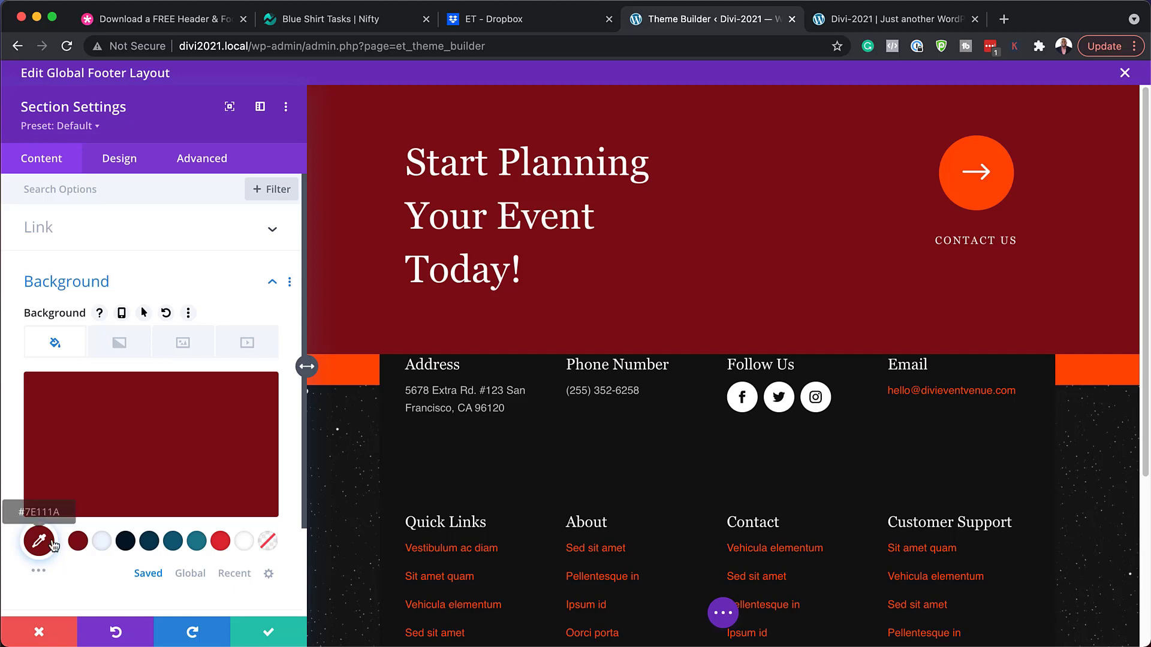
pyautogui.click(42, 643)
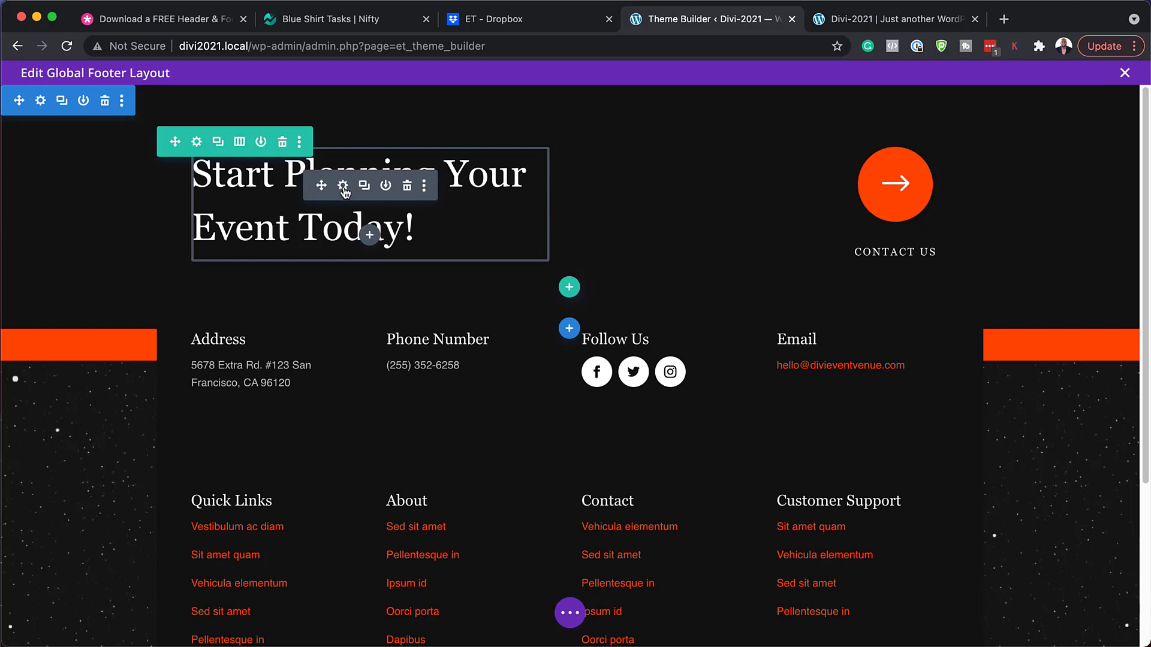
pyautogui.click(342, 186)
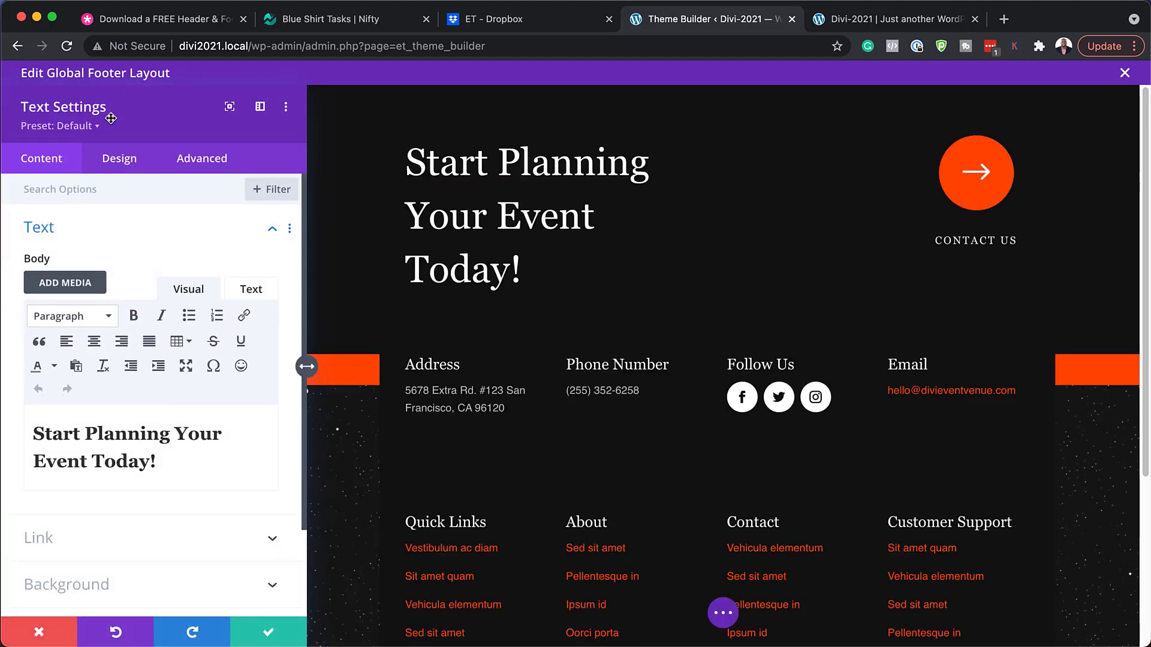
pyautogui.click(133, 465)
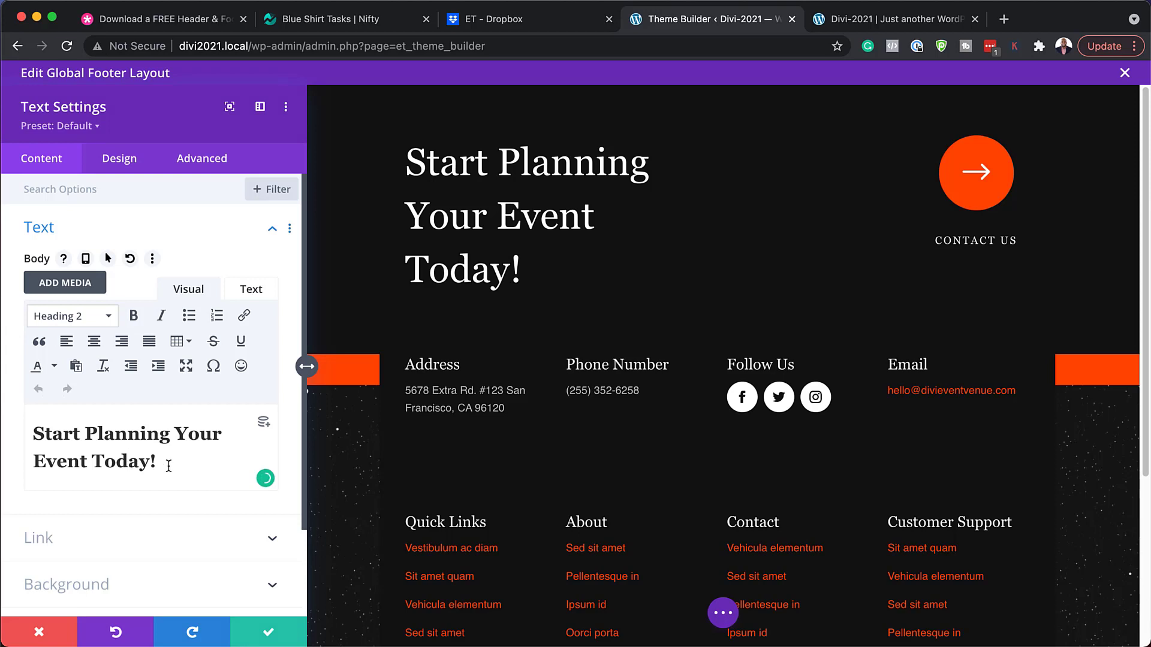
pyautogui.moveTo(168, 466); pyautogui.dragTo(32, 433)
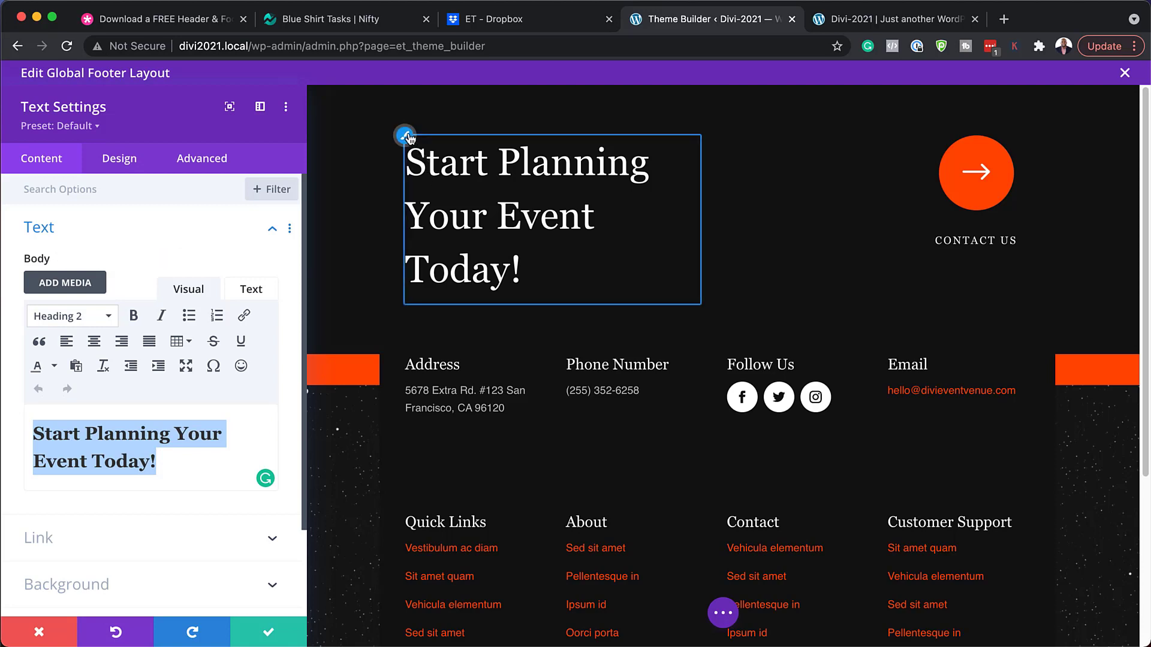
pyautogui.click(410, 141)
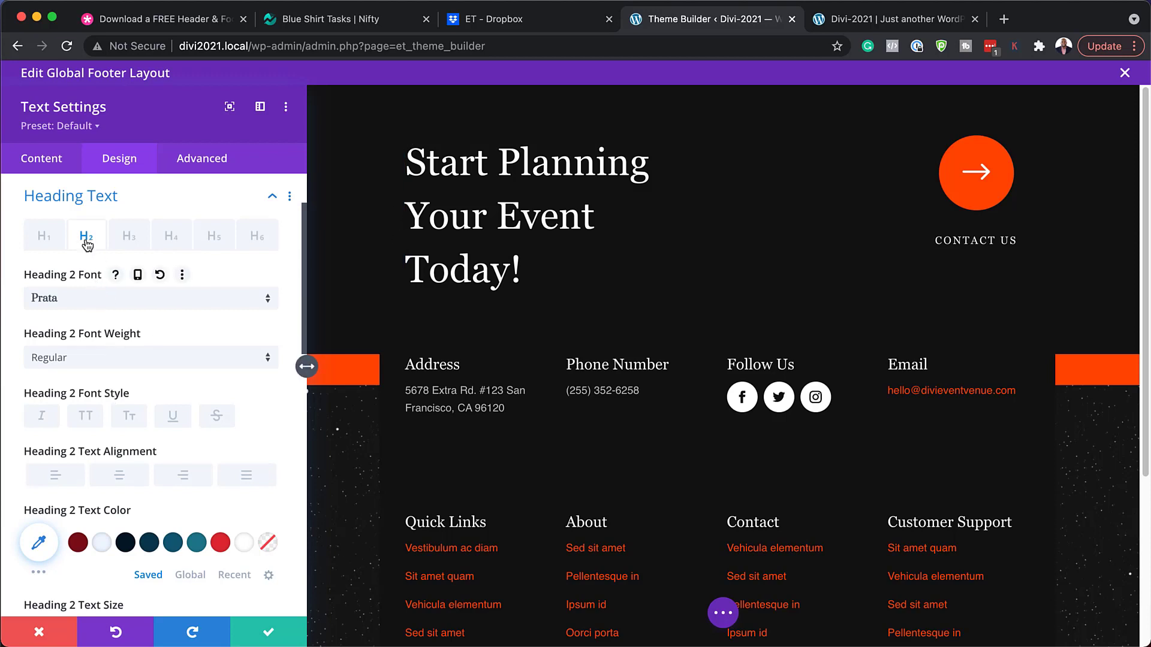
pyautogui.click(89, 307)
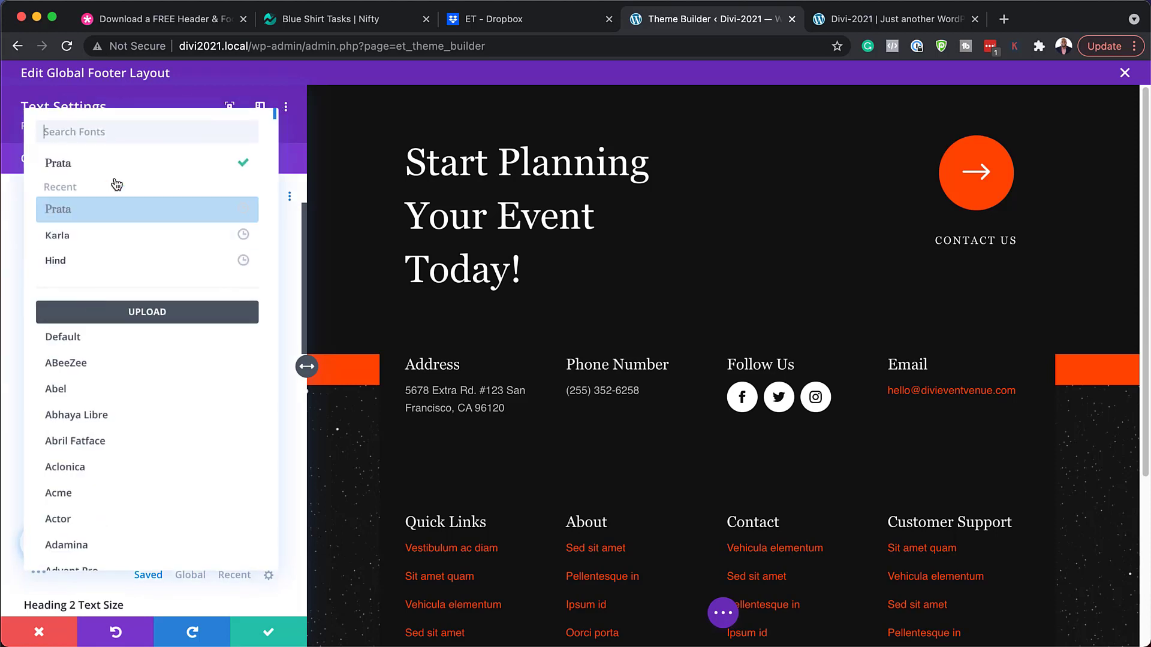
pyautogui.click(101, 260)
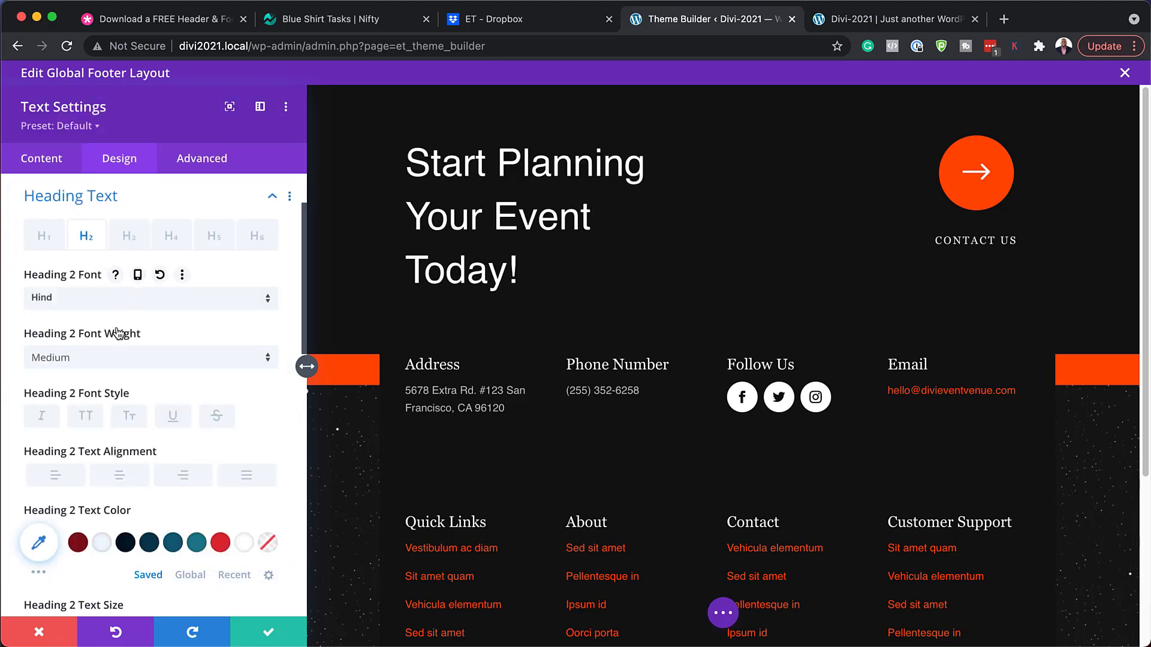
pyautogui.click(132, 362)
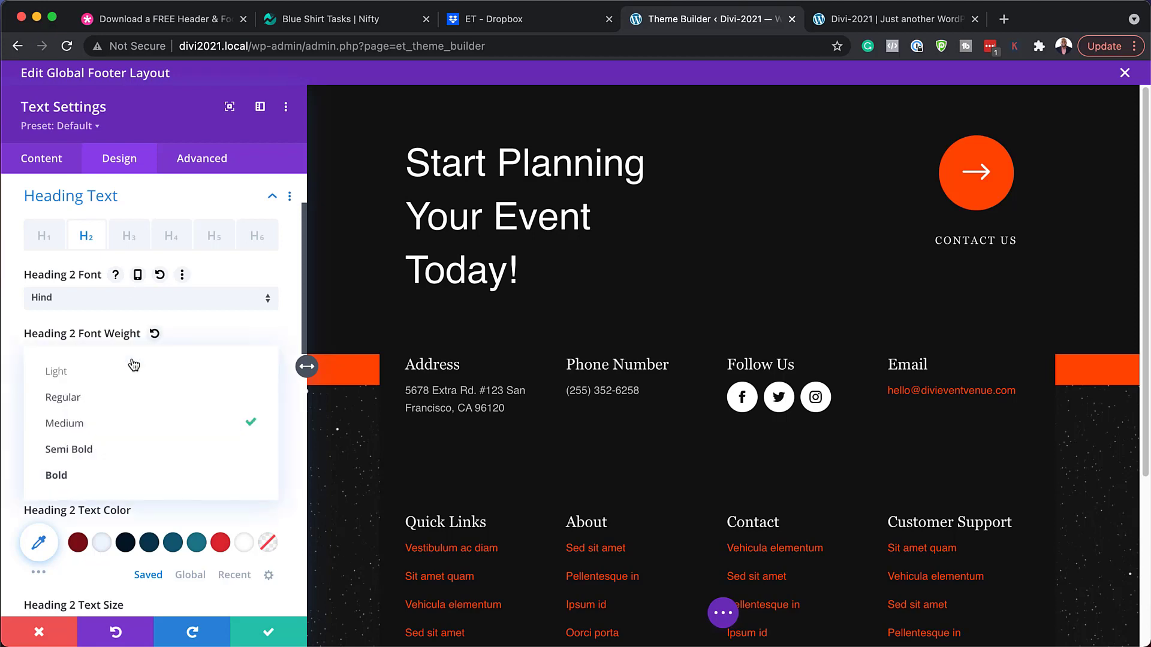
pyautogui.click(126, 451)
pyautogui.click(86, 418)
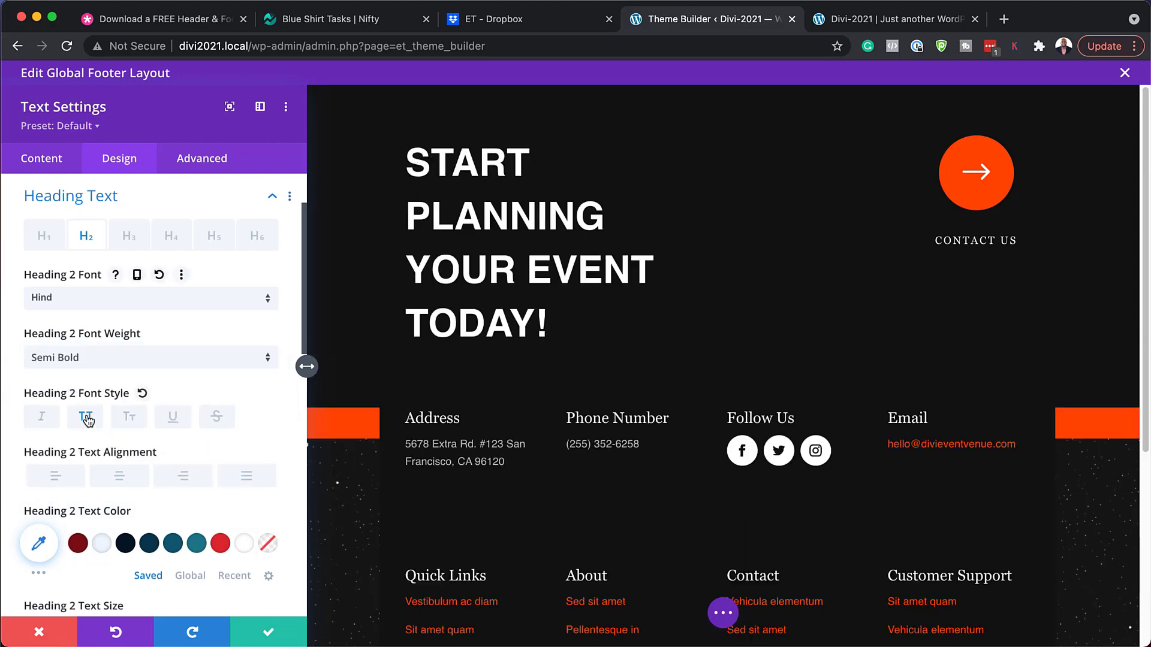
pyautogui.click(86, 418)
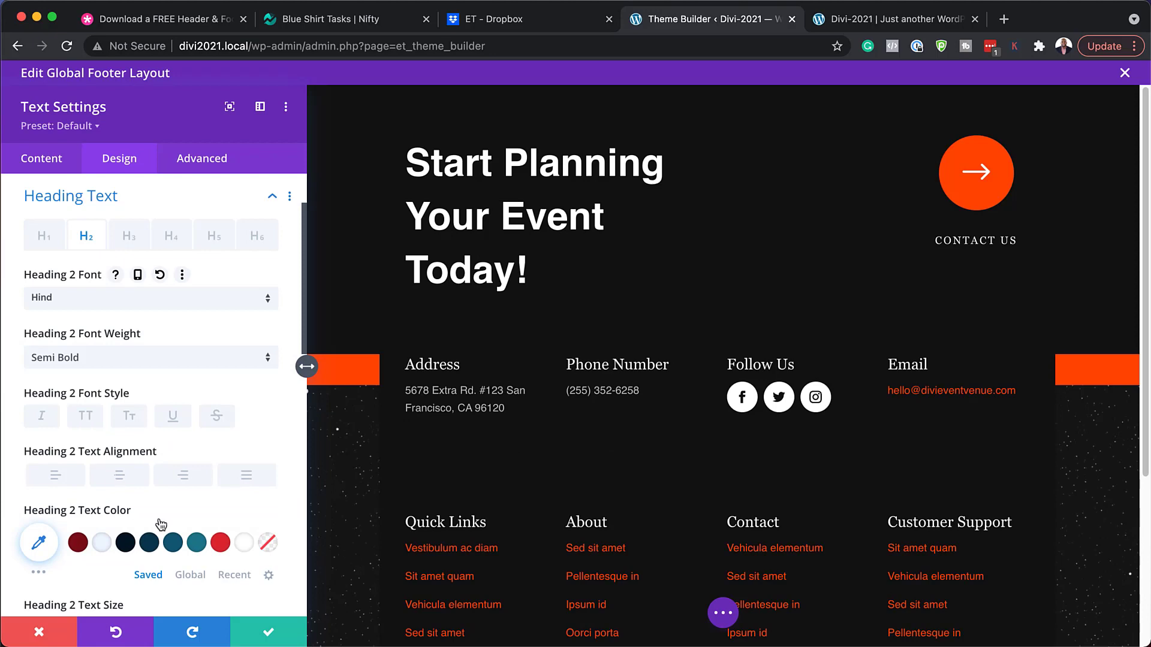
pyautogui.scroll(-3, 159, 518)
pyautogui.moveTo(105, 483); pyautogui.dragTo(90, 484)
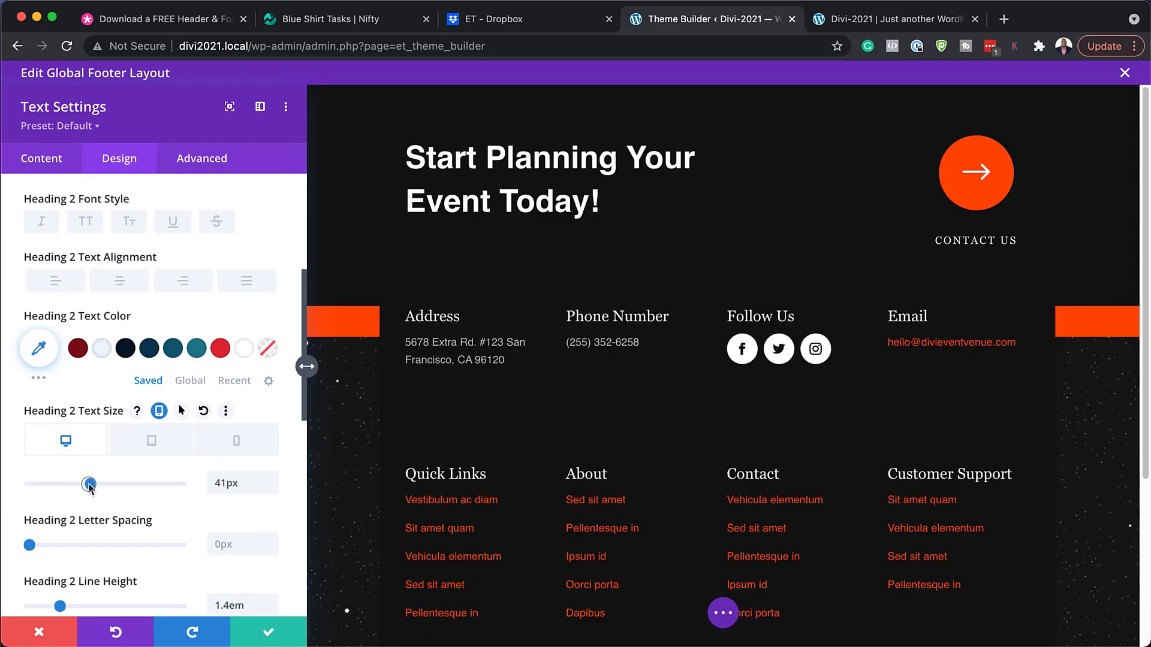
pyautogui.click(219, 352)
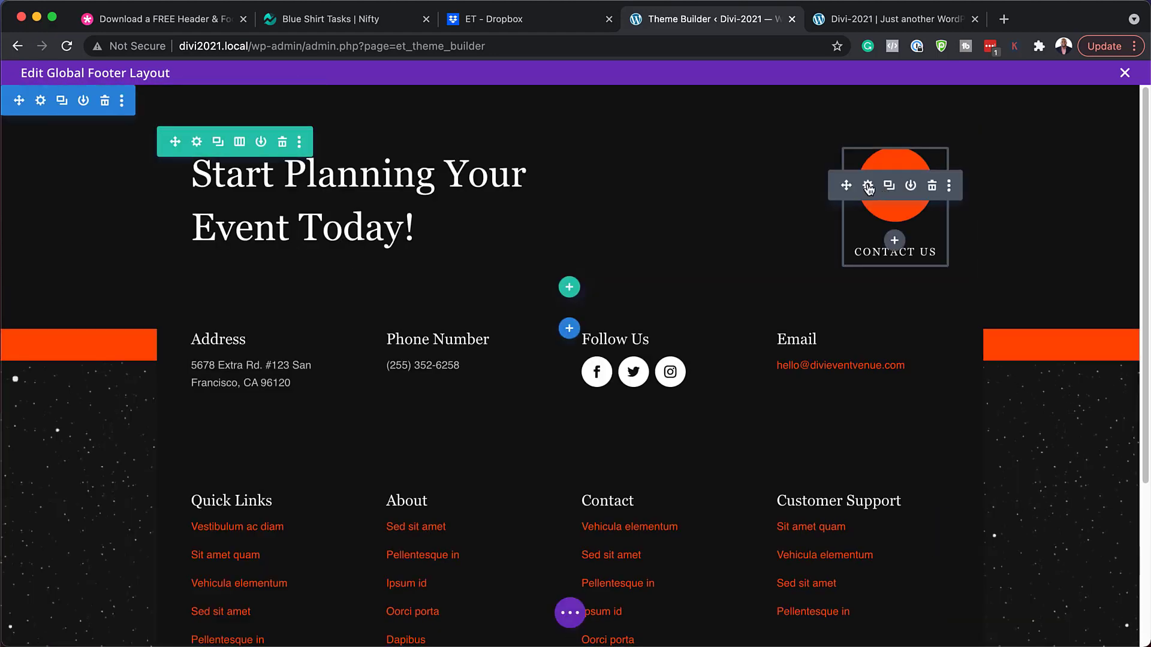
pyautogui.click(868, 186)
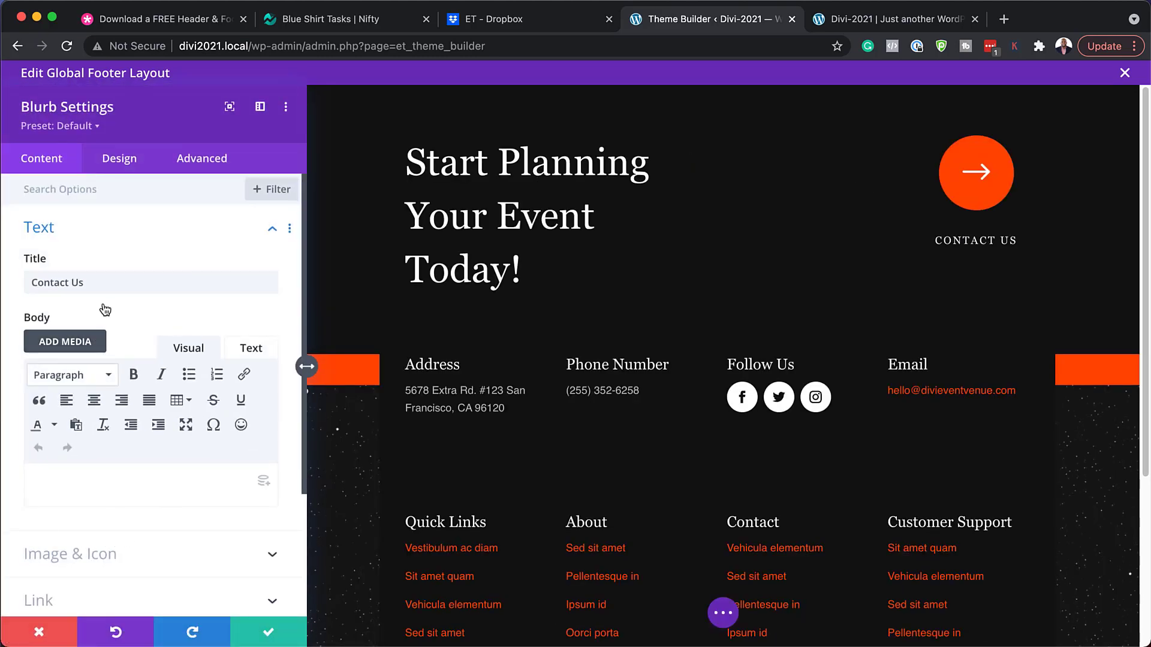
pyautogui.scroll(-5, 128, 479)
pyautogui.click(92, 435)
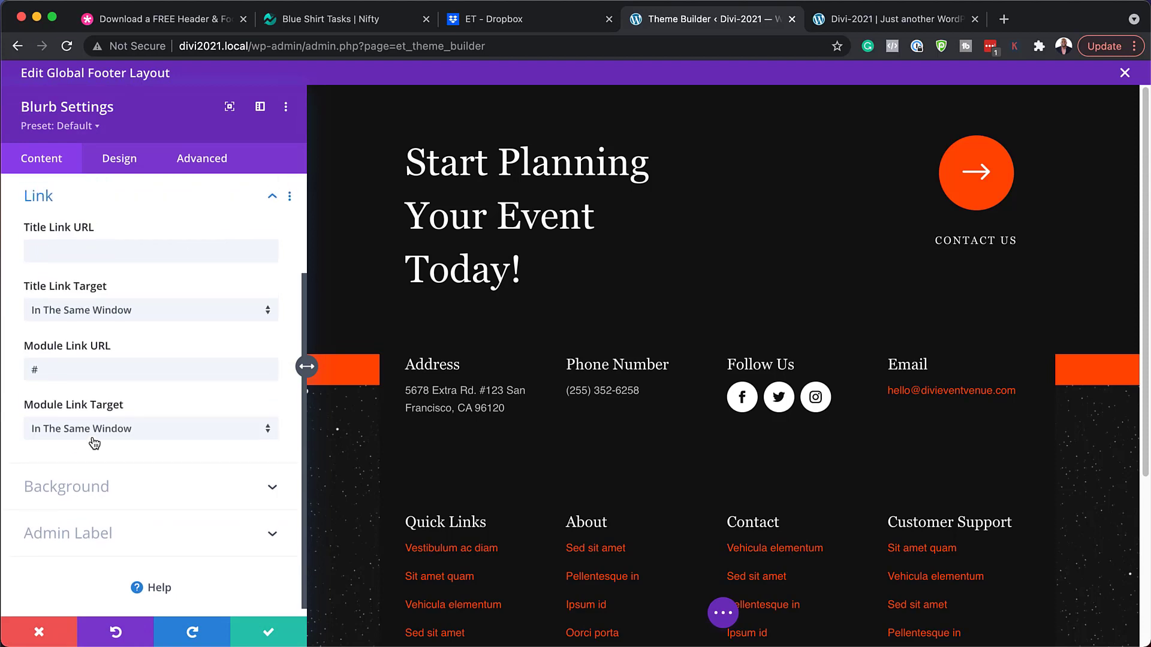
pyautogui.doubleClick(70, 368)
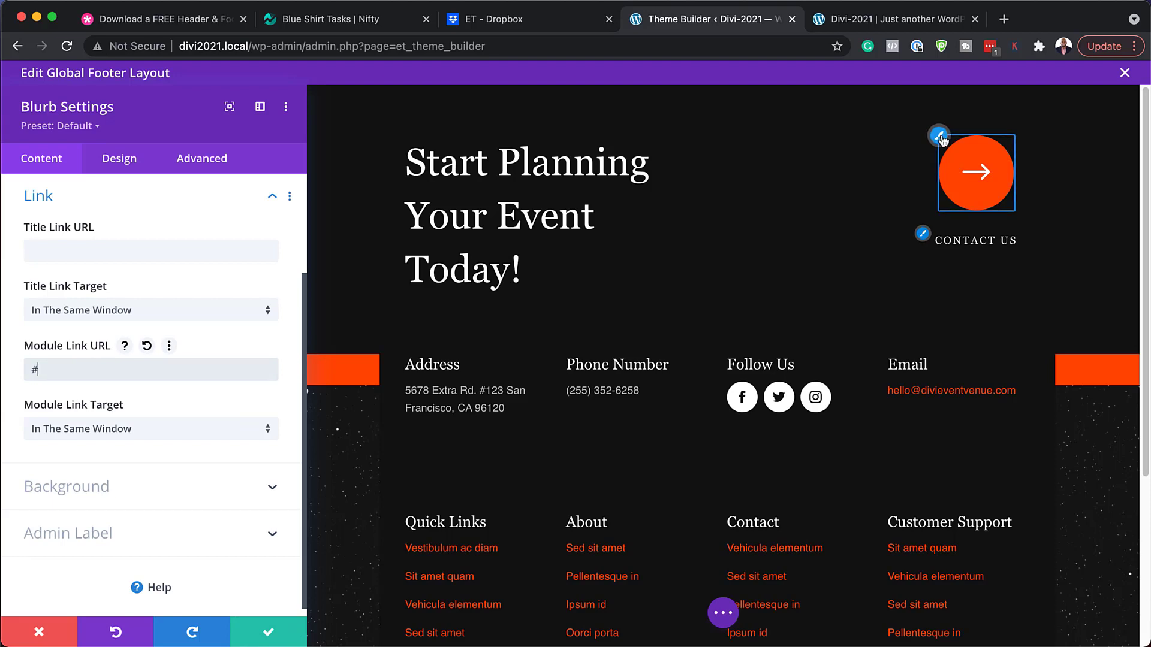
pyautogui.click(939, 136)
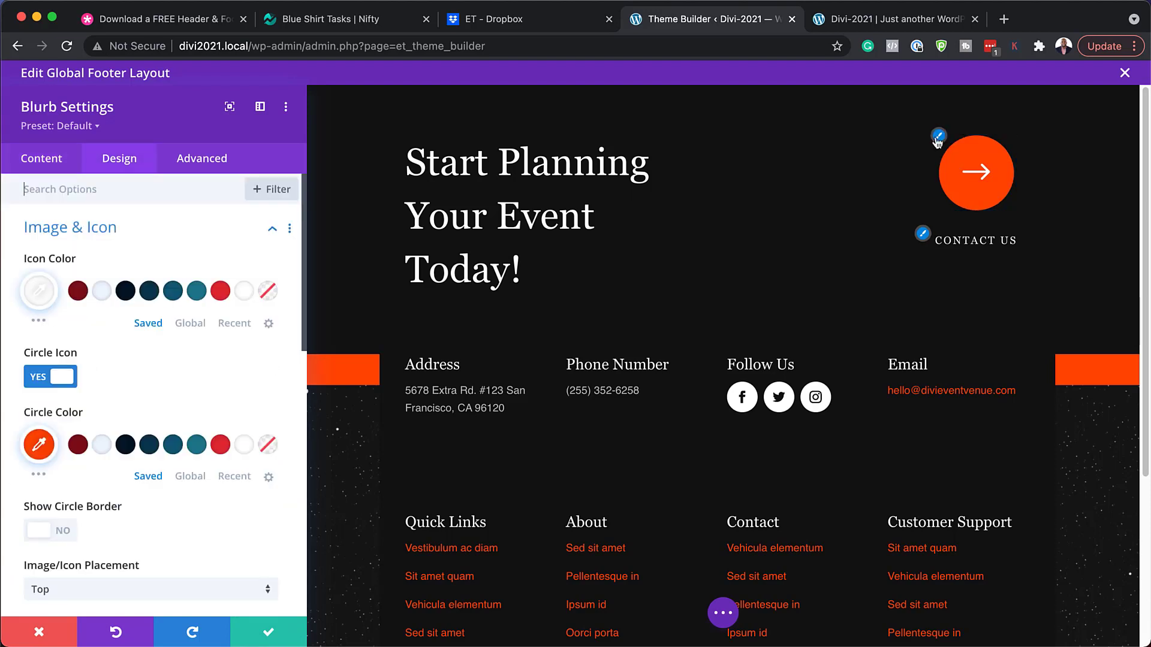
pyautogui.click(222, 293)
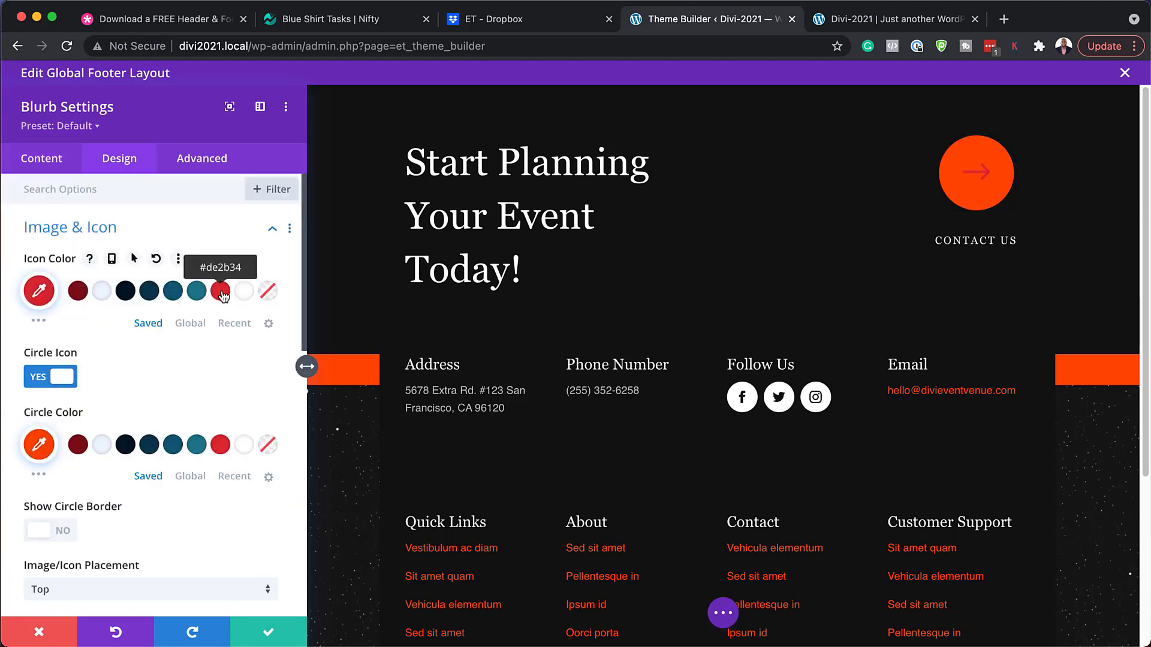
pyautogui.click(102, 293)
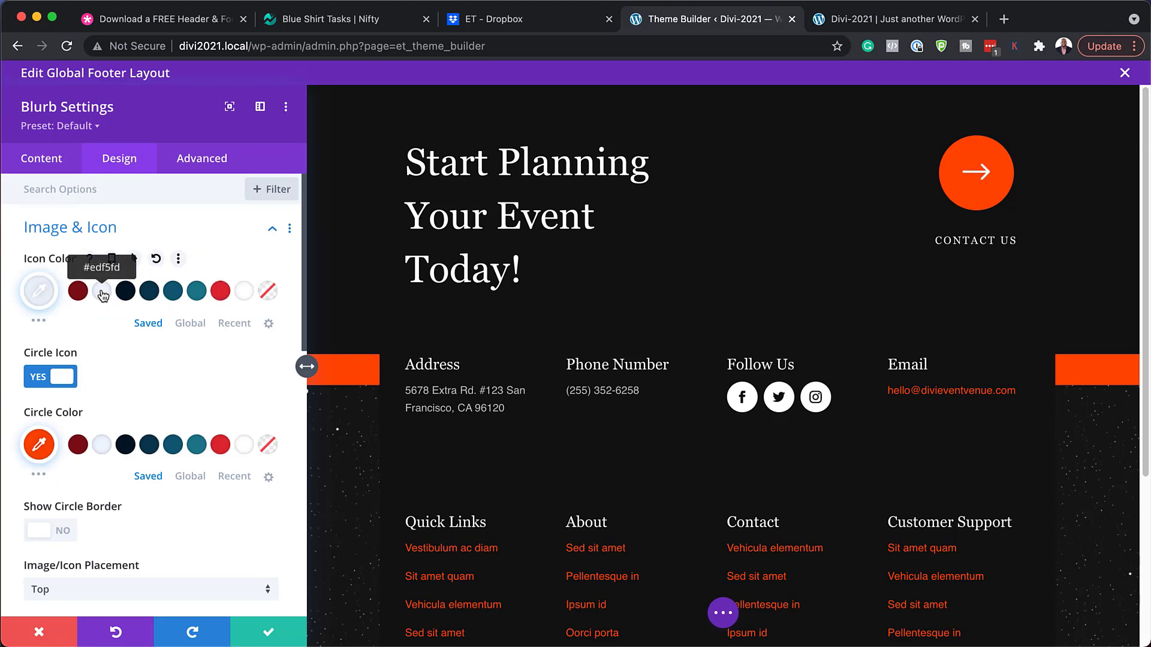
pyautogui.click(196, 446)
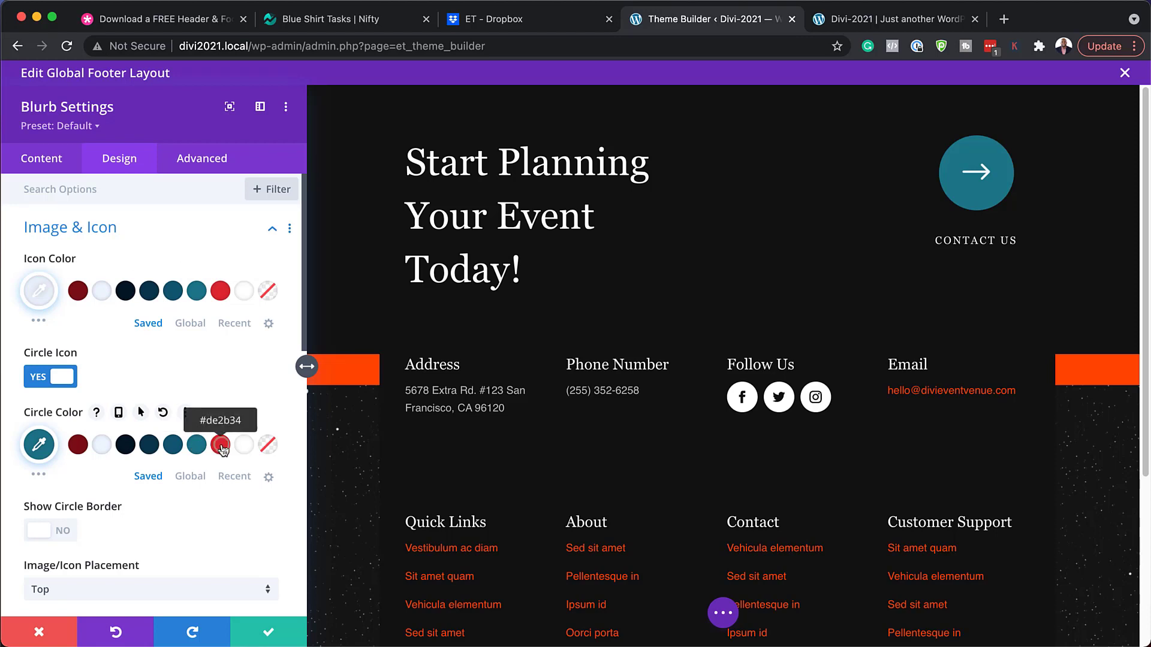
pyautogui.click(220, 444)
pyautogui.scroll(-3, 126, 455)
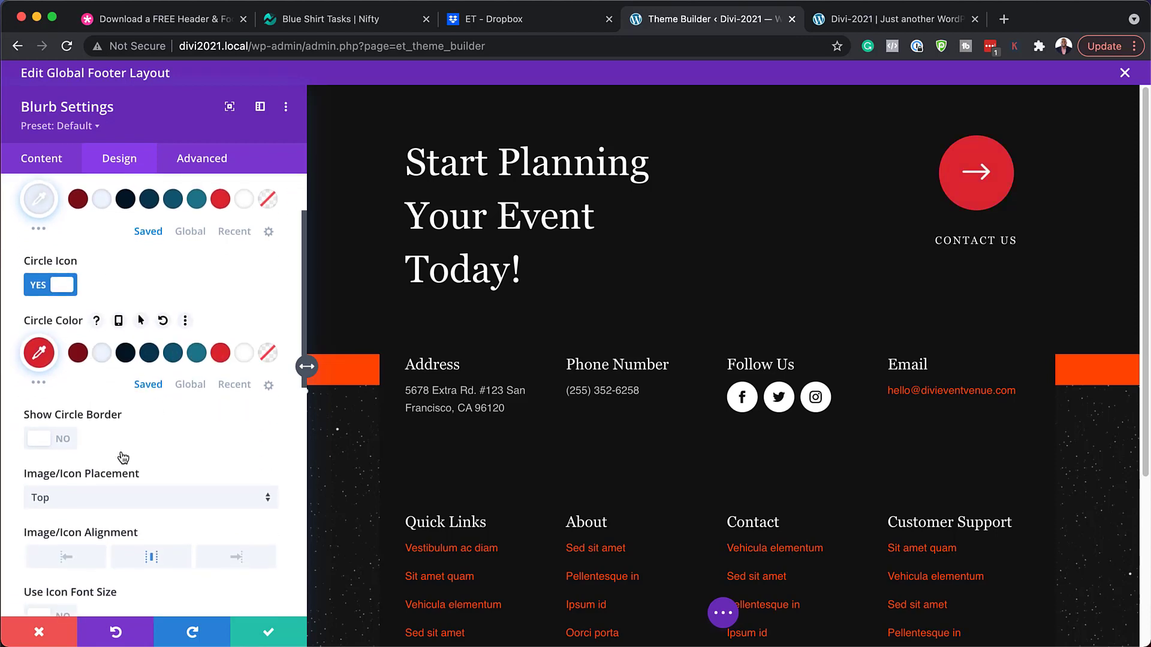
pyautogui.scroll(3, 123, 459)
pyautogui.scroll(-10, 114, 449)
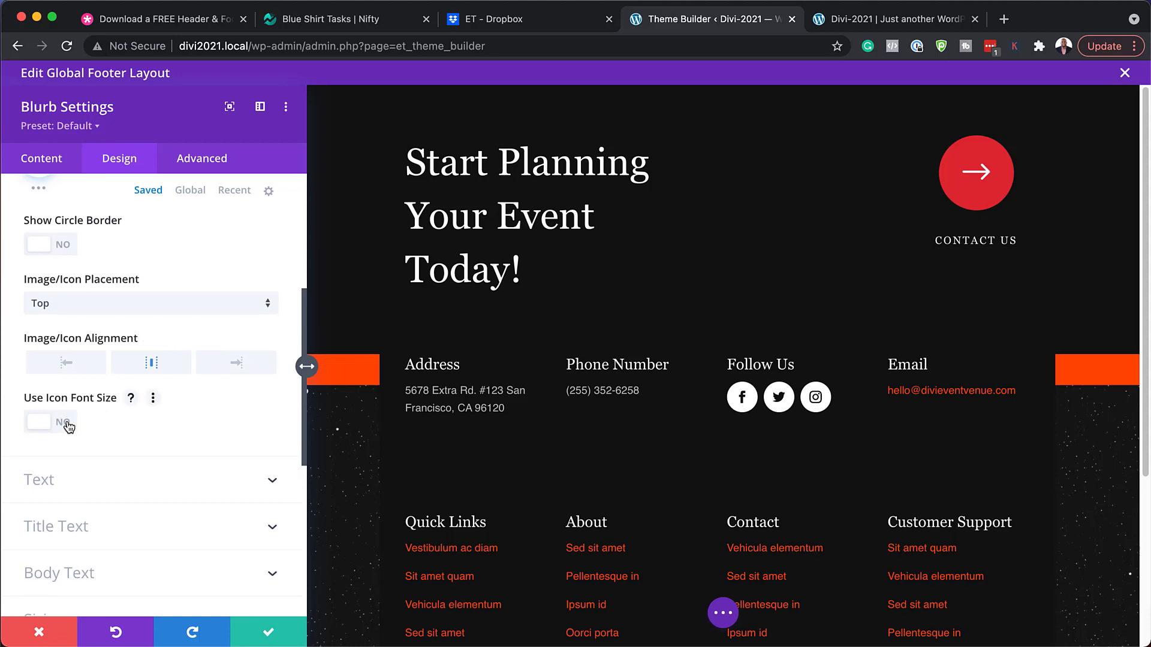
pyautogui.click(68, 426)
pyautogui.moveTo(152, 484); pyautogui.dragTo(81, 485)
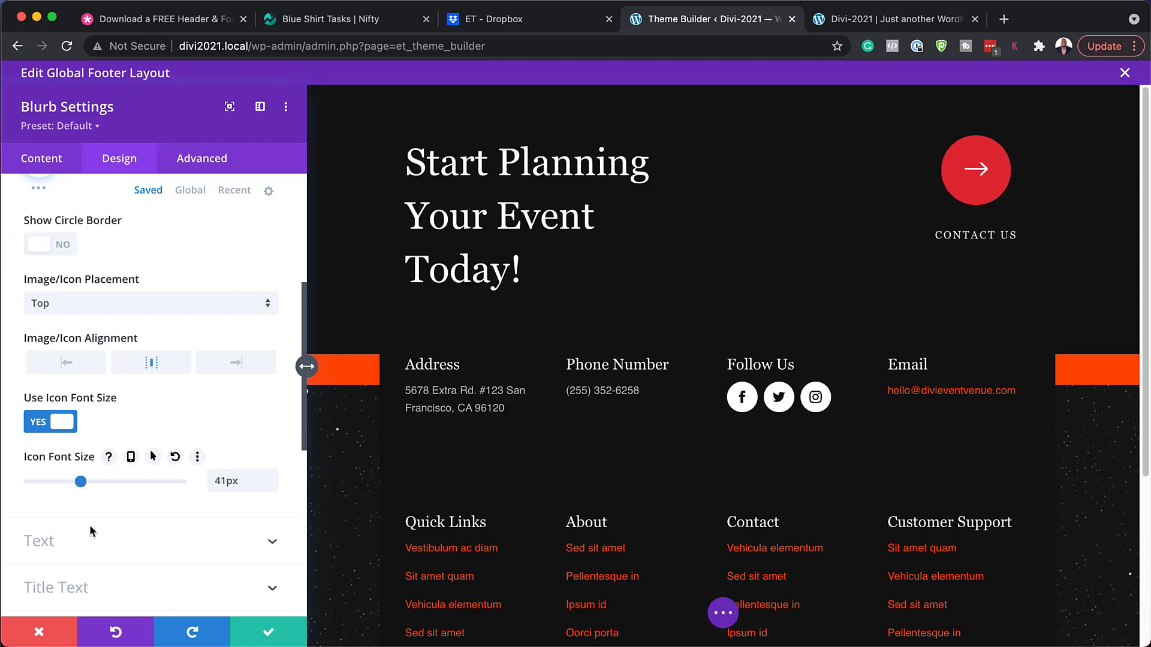
pyautogui.click(48, 634)
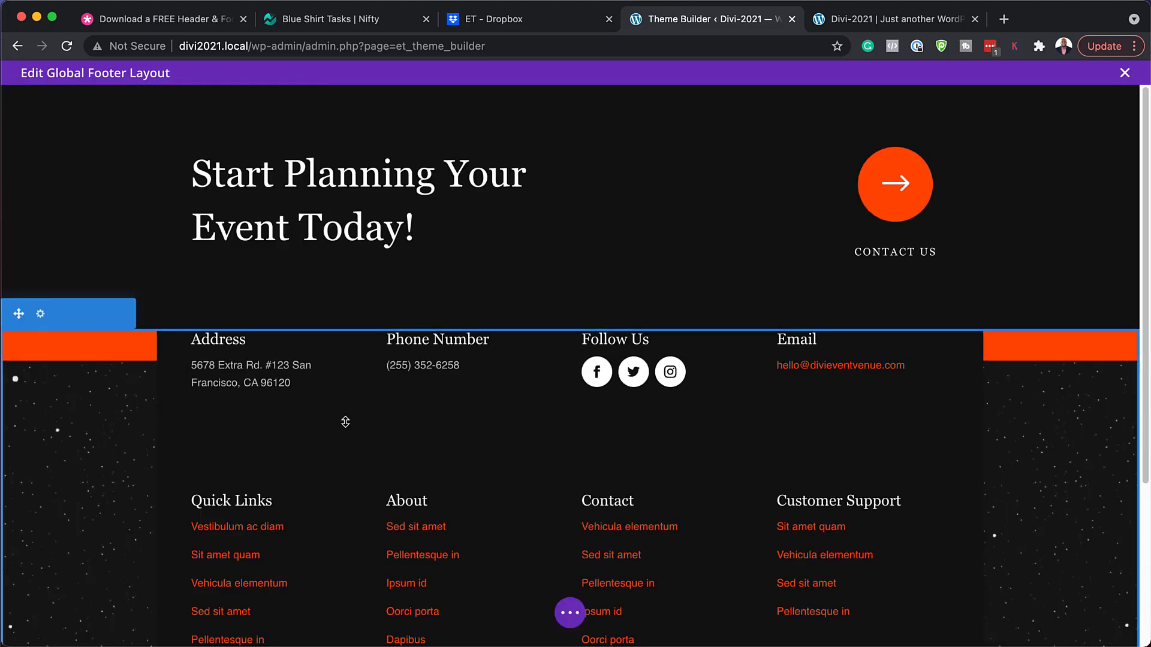
# Replace the first Quick Links text 'Vestibulum ac diam' with 'Services', confirm its link, and save.
pyautogui.scroll(-4, 240, 408)
pyautogui.moveTo(223, 425)
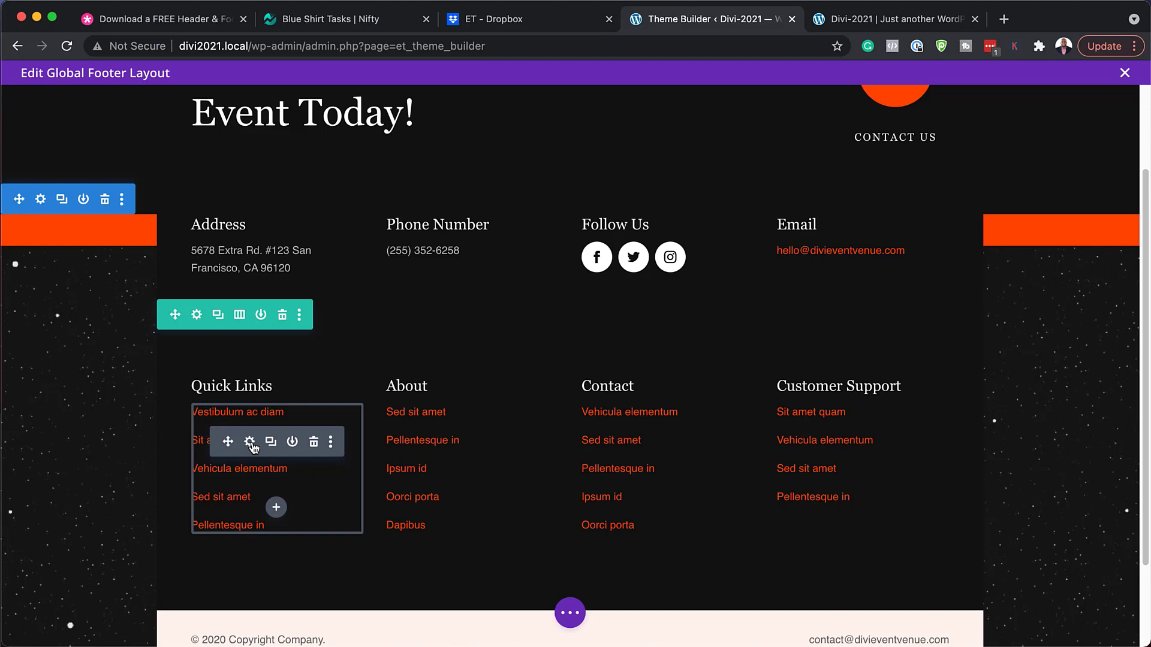
pyautogui.click(251, 444)
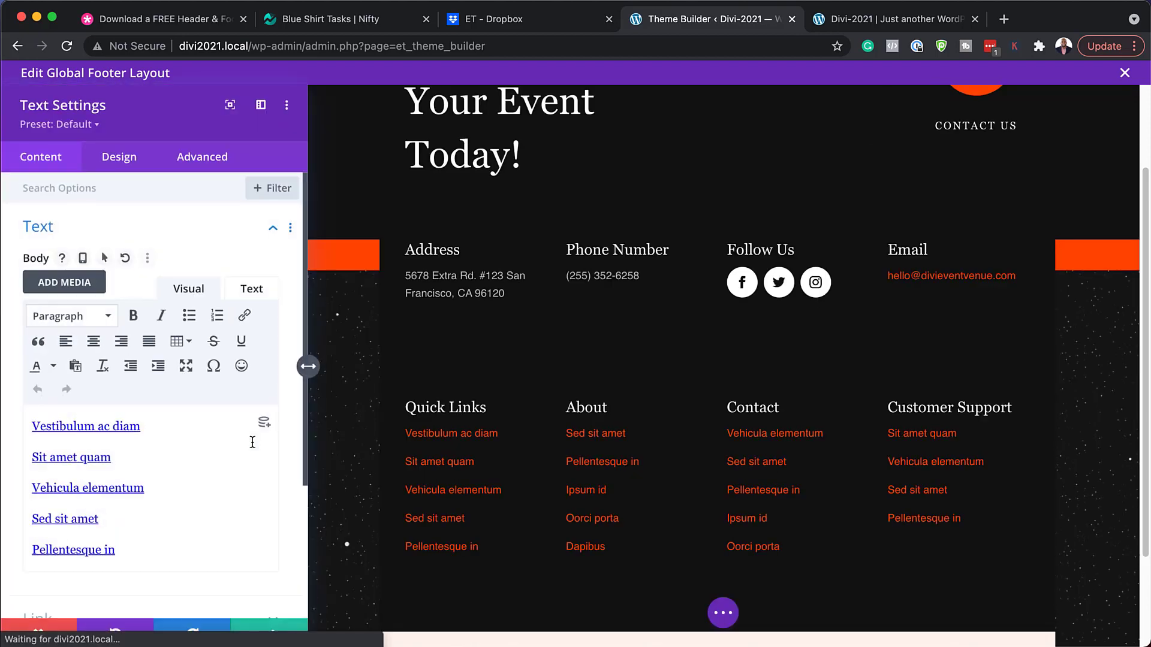
pyautogui.moveTo(142, 428); pyautogui.dragTo(12, 427)
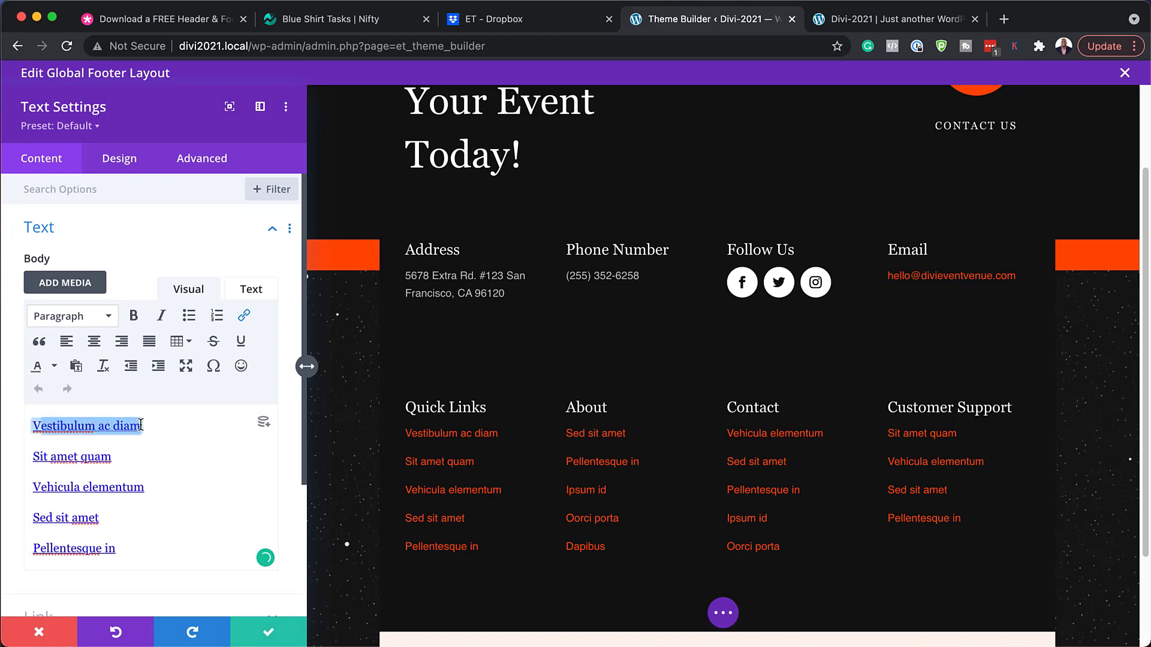
pyautogui.write('VSercv')
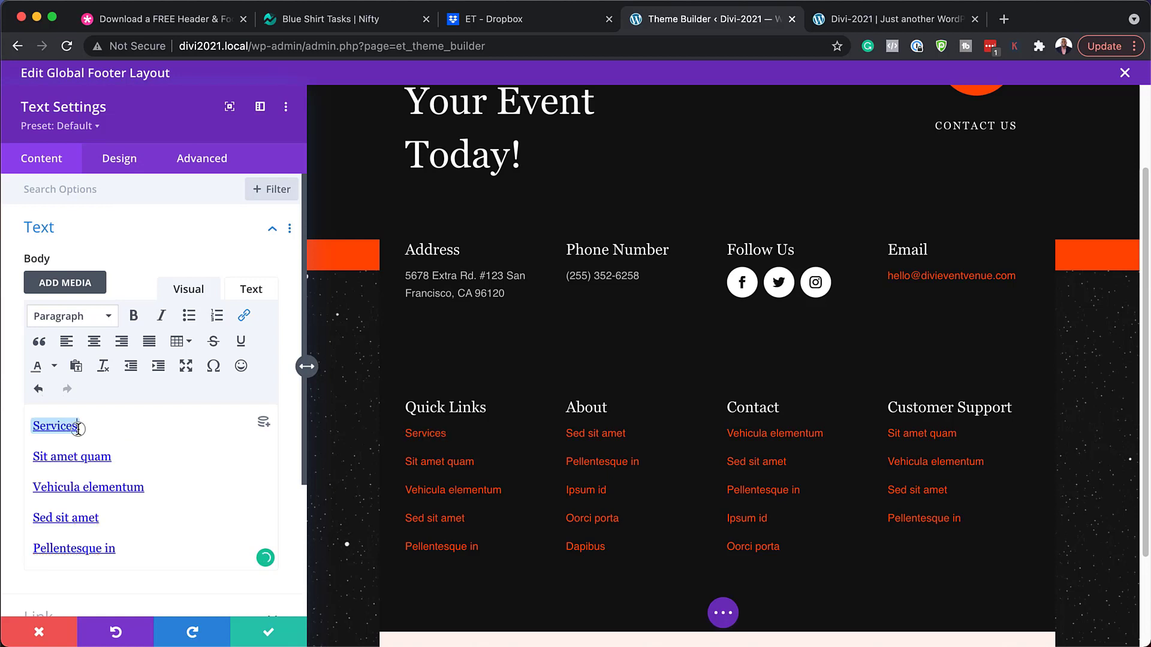
pyautogui.moveTo(79, 428); pyautogui.dragTo(33, 422)
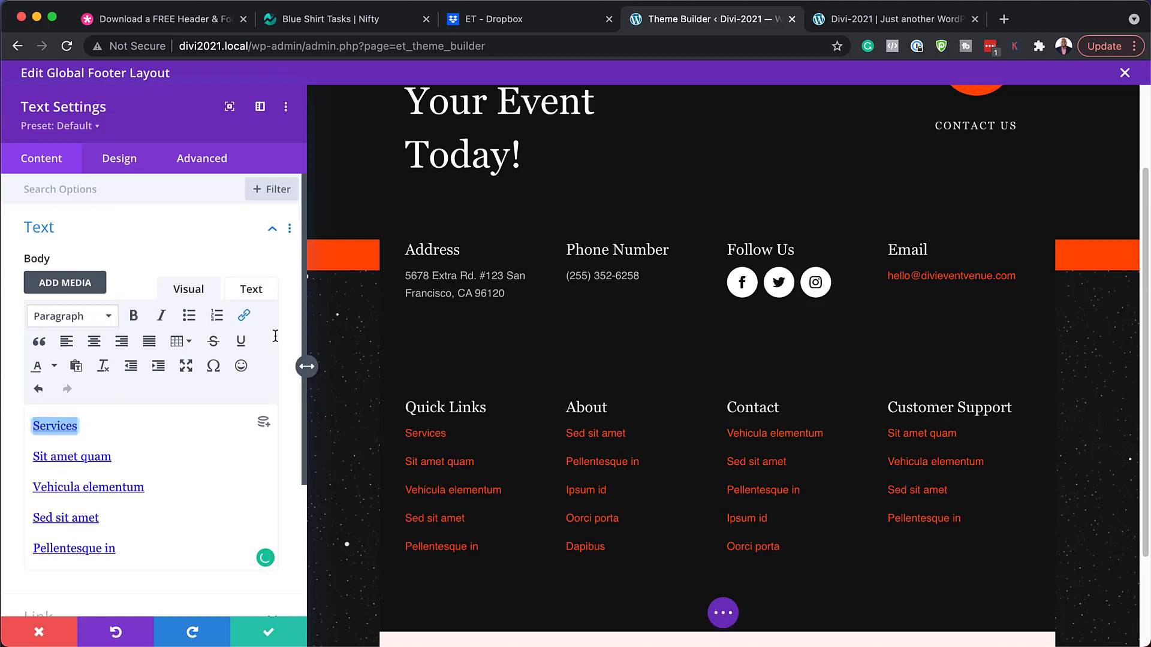
pyautogui.click(244, 315)
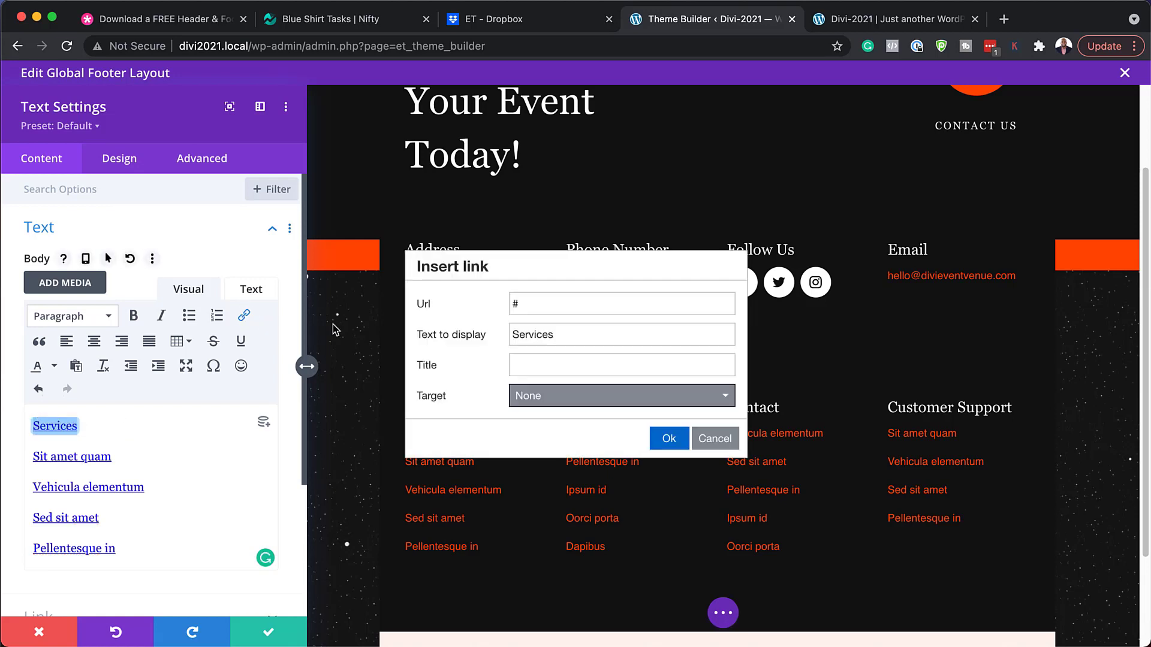
pyautogui.doubleClick(534, 304)
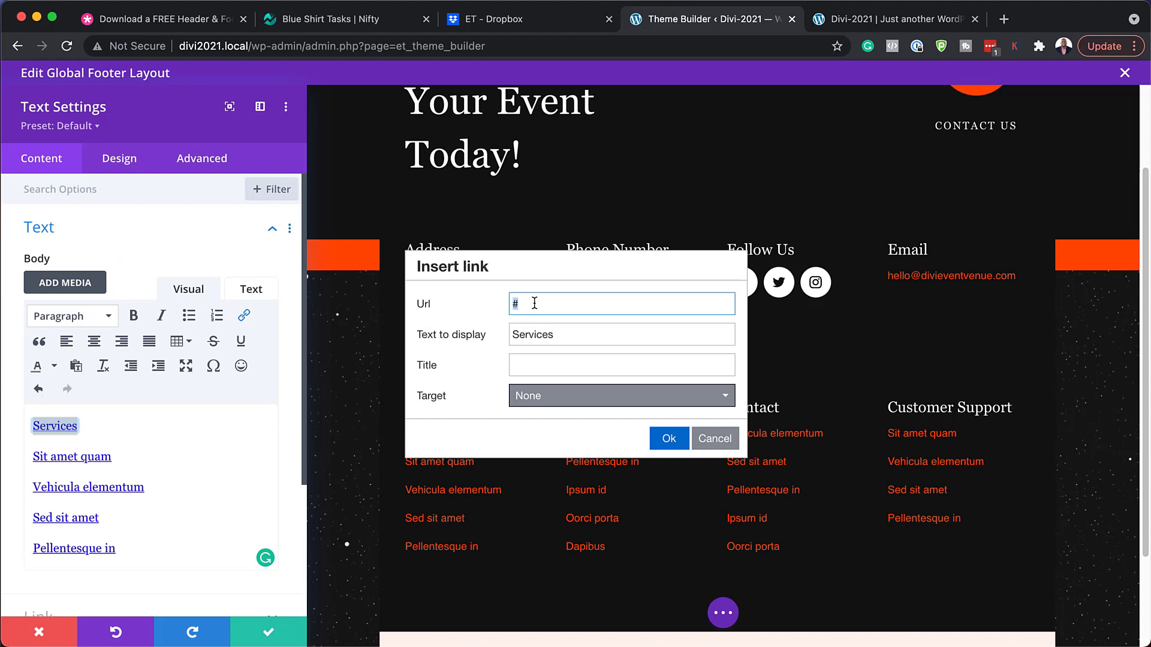
pyautogui.click(663, 439)
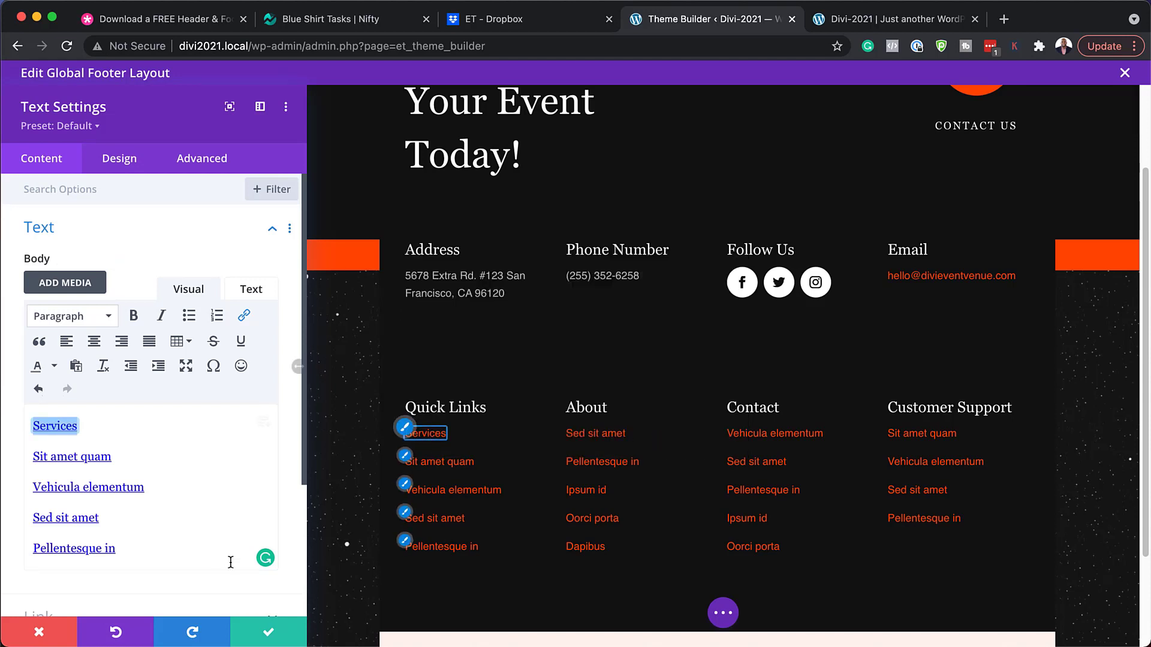
pyautogui.click(266, 637)
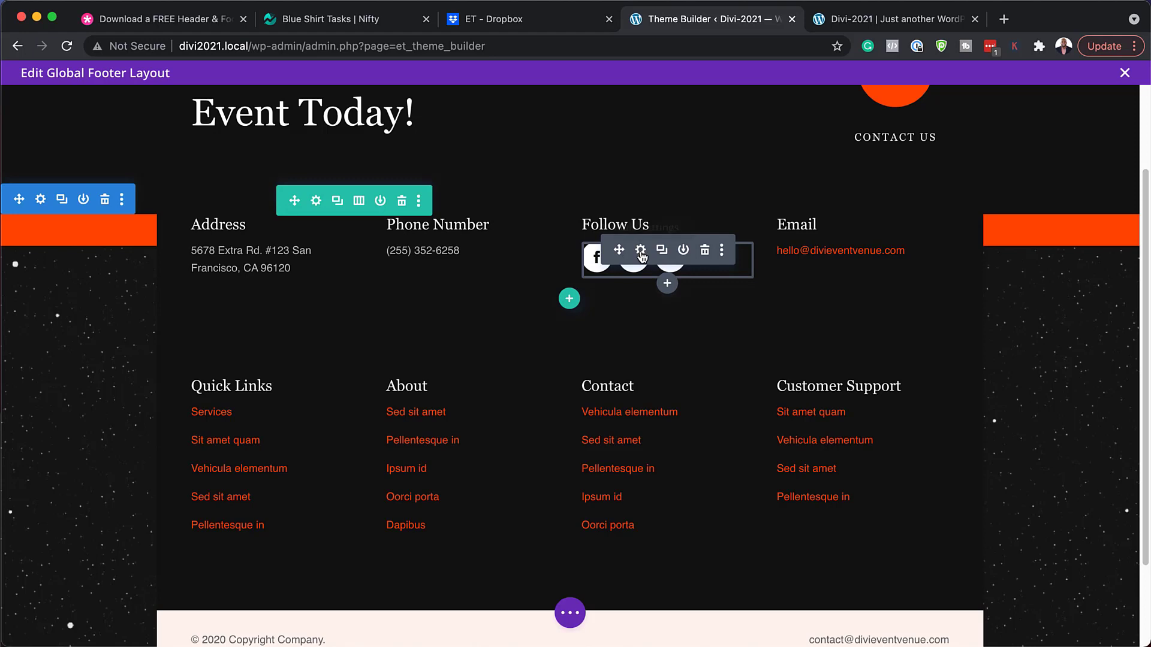
# Open the Follow Us module settings and check the facebook link, which stays '#'.
pyautogui.click(640, 250)
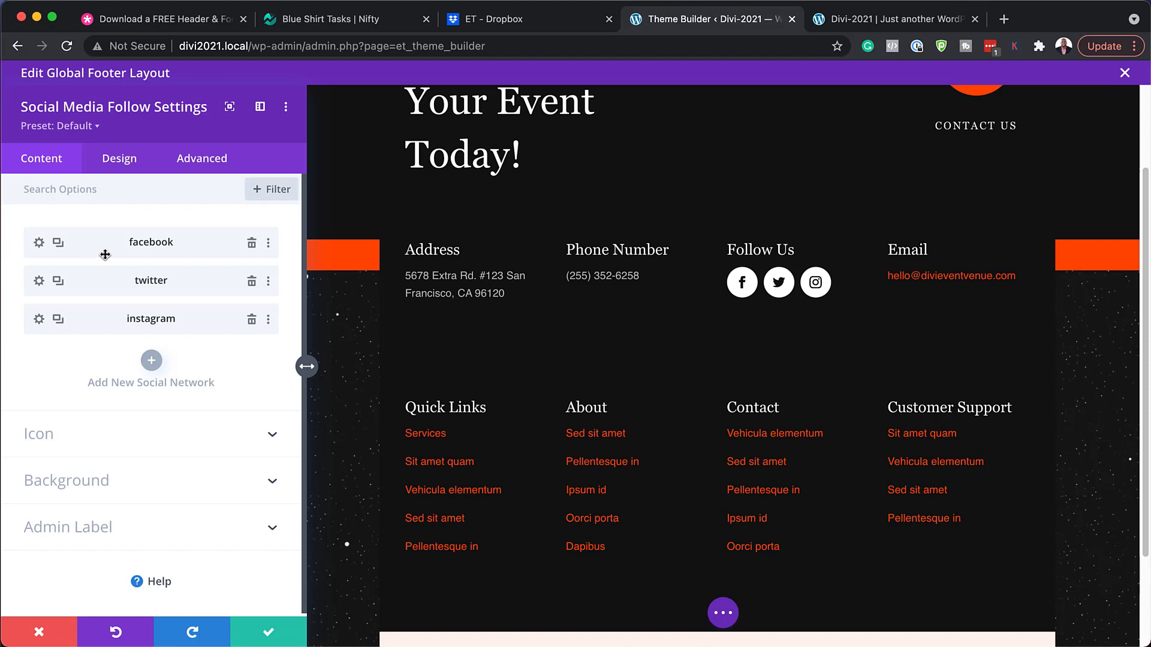
pyautogui.click(39, 243)
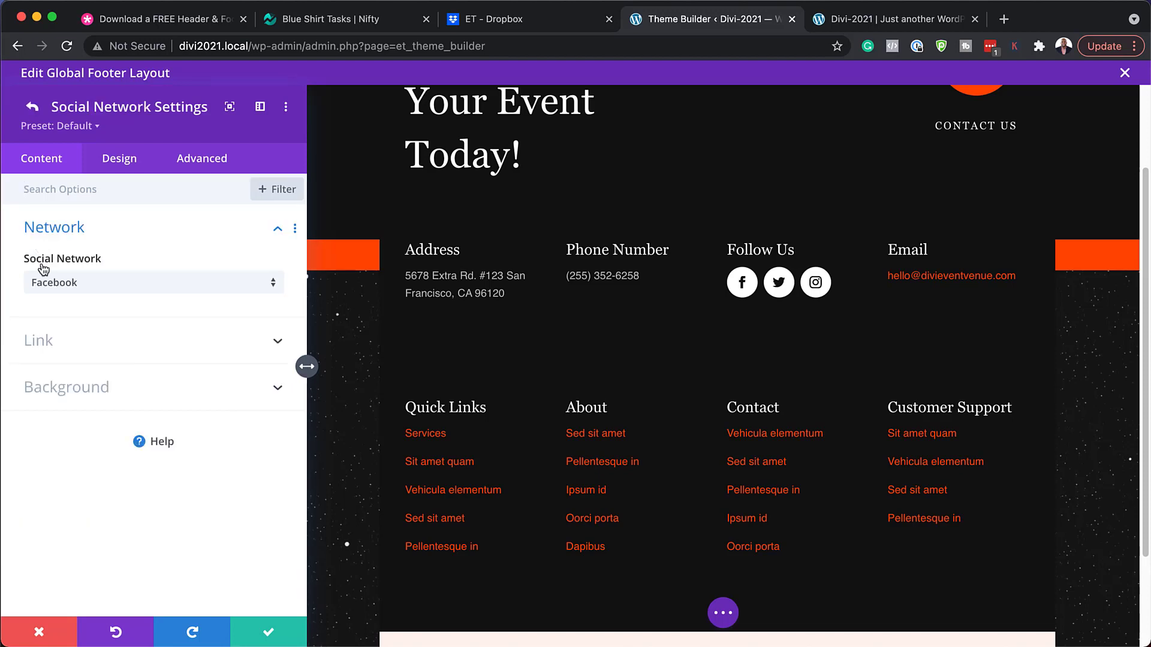
pyautogui.click(46, 339)
pyautogui.click(49, 338)
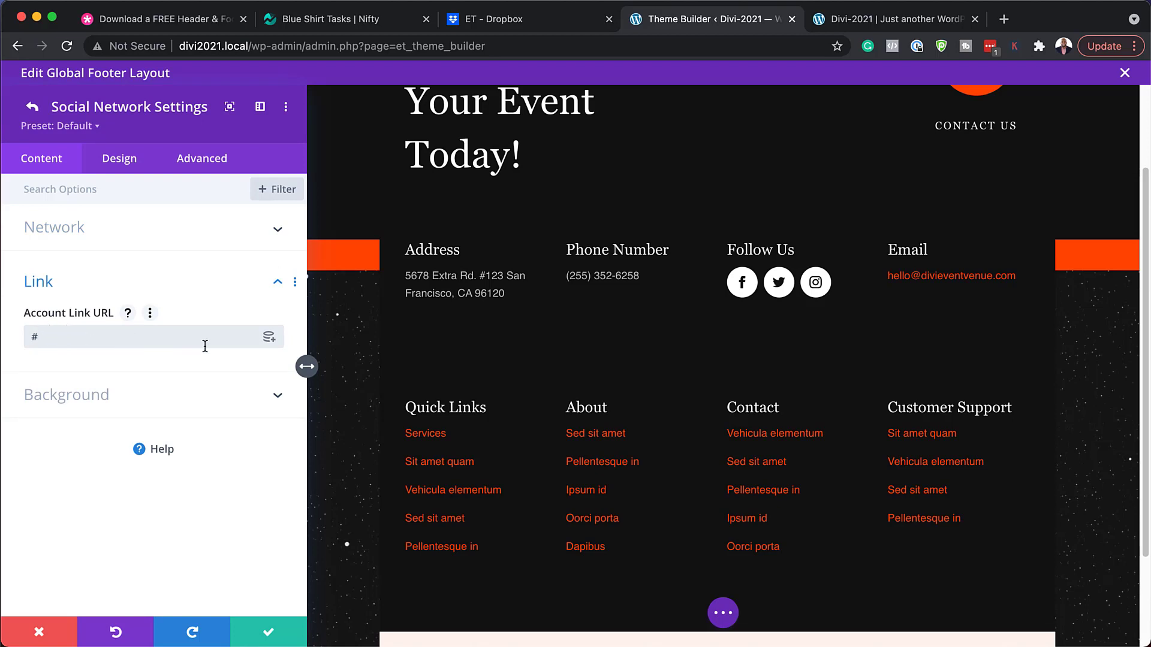
pyautogui.click(33, 107)
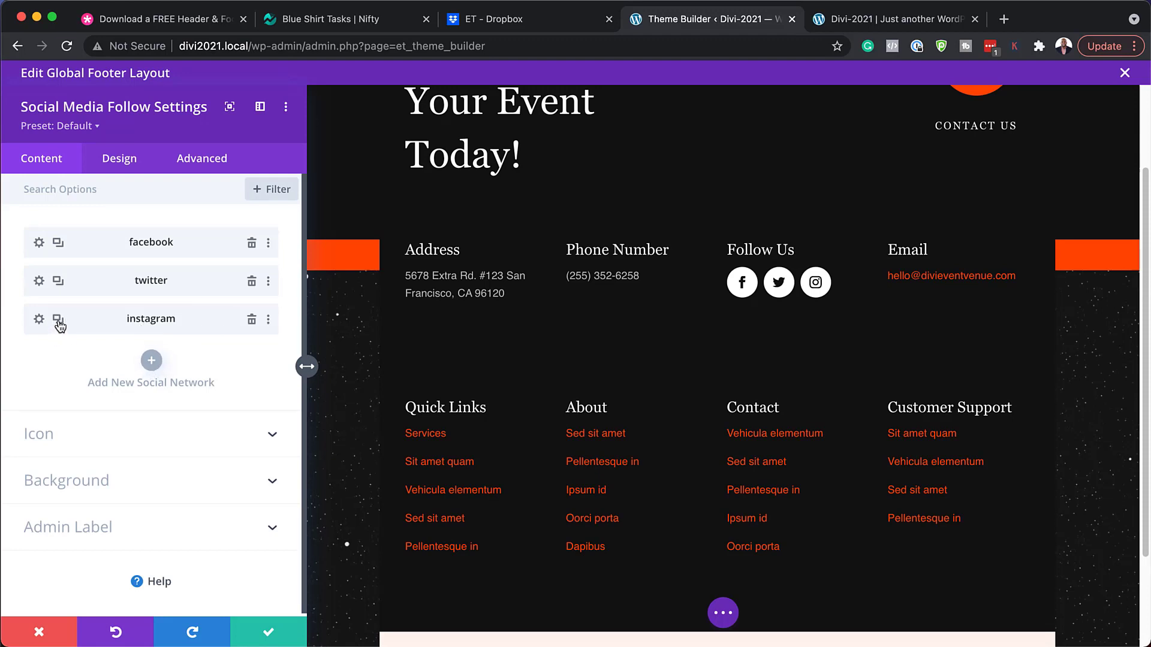
# Duplicate the instagram icon and change the copy's network to YouTube.
pyautogui.click(59, 319)
pyautogui.click(60, 323)
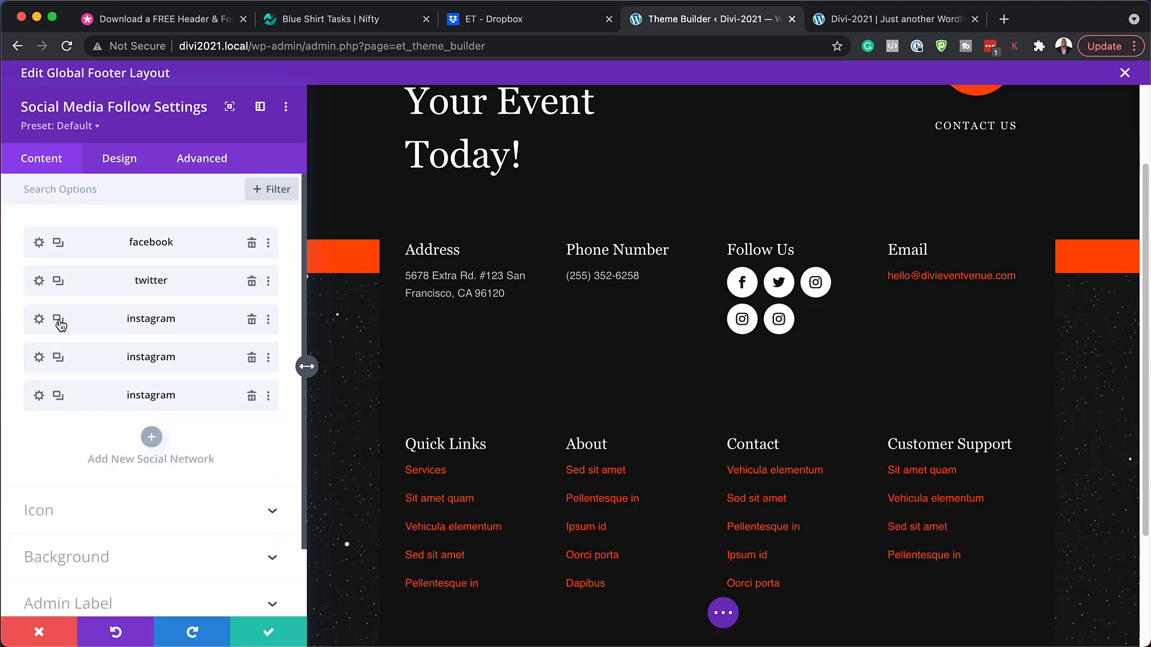
pyautogui.click(252, 360)
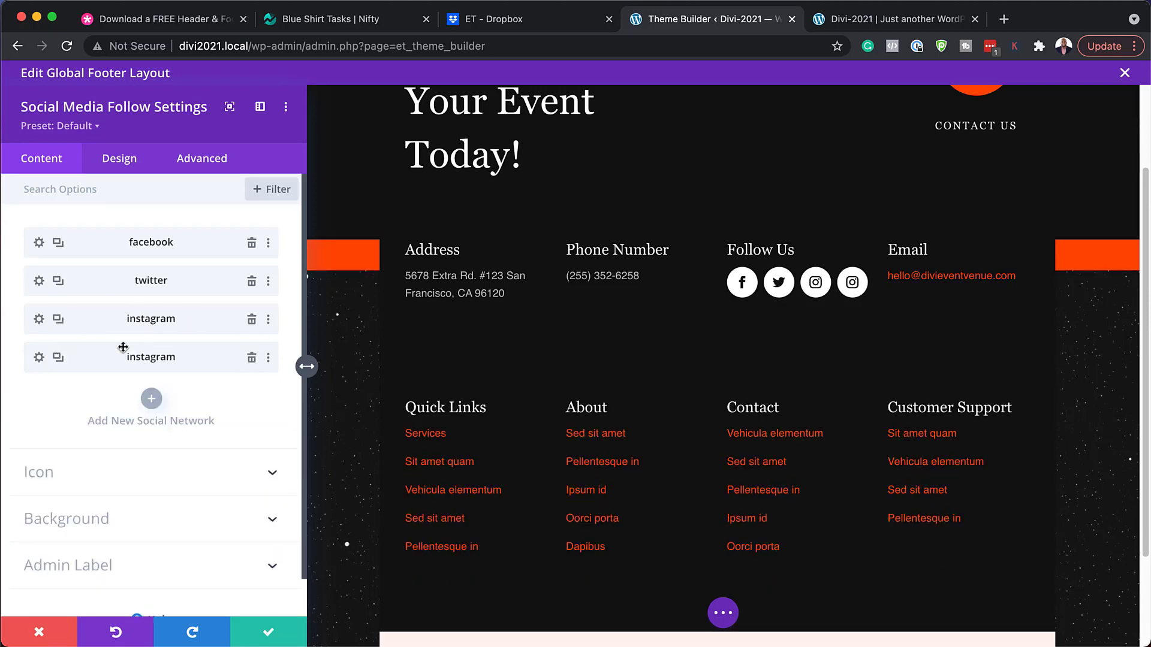
pyautogui.click(40, 358)
pyautogui.click(90, 287)
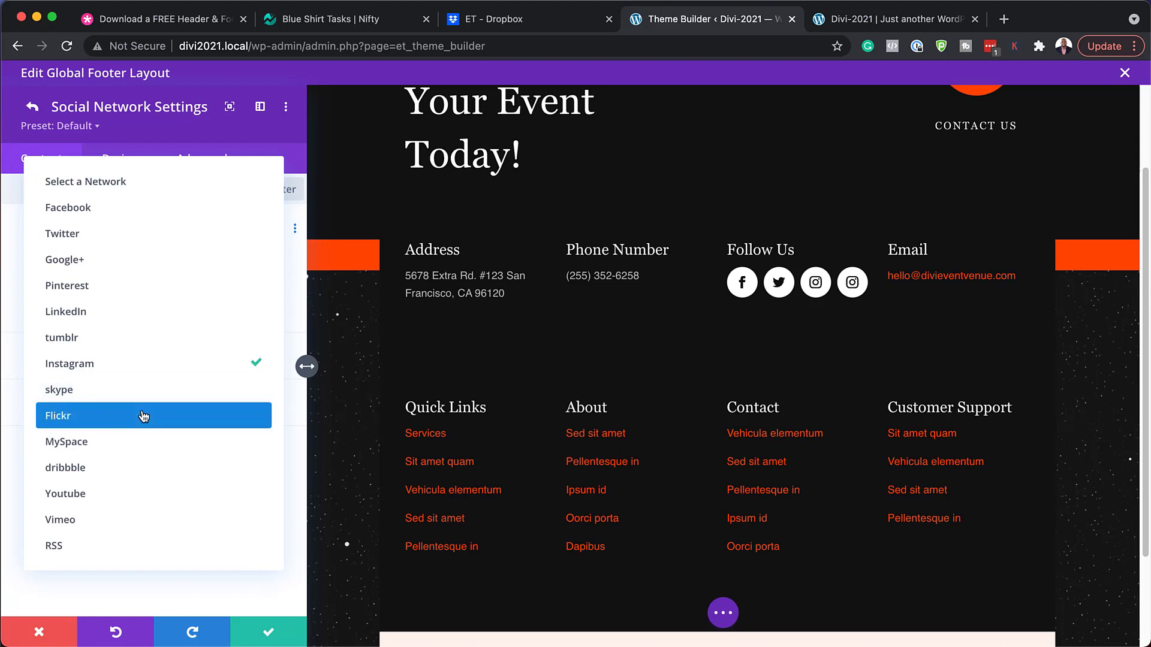
pyautogui.click(141, 499)
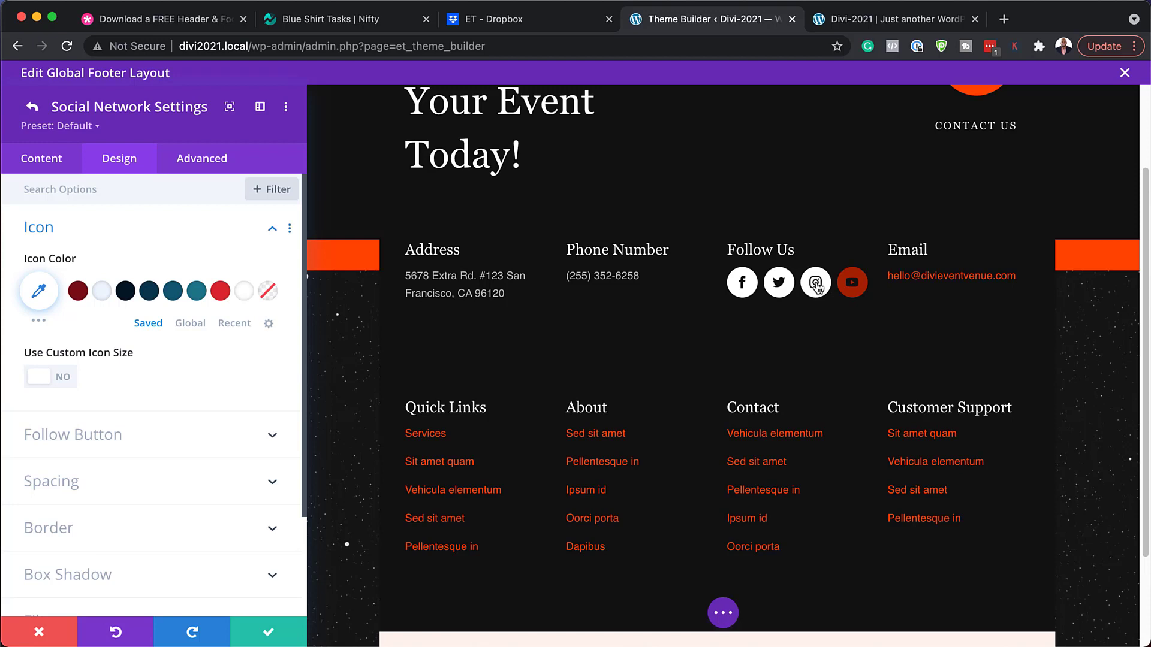
pyautogui.click(38, 108)
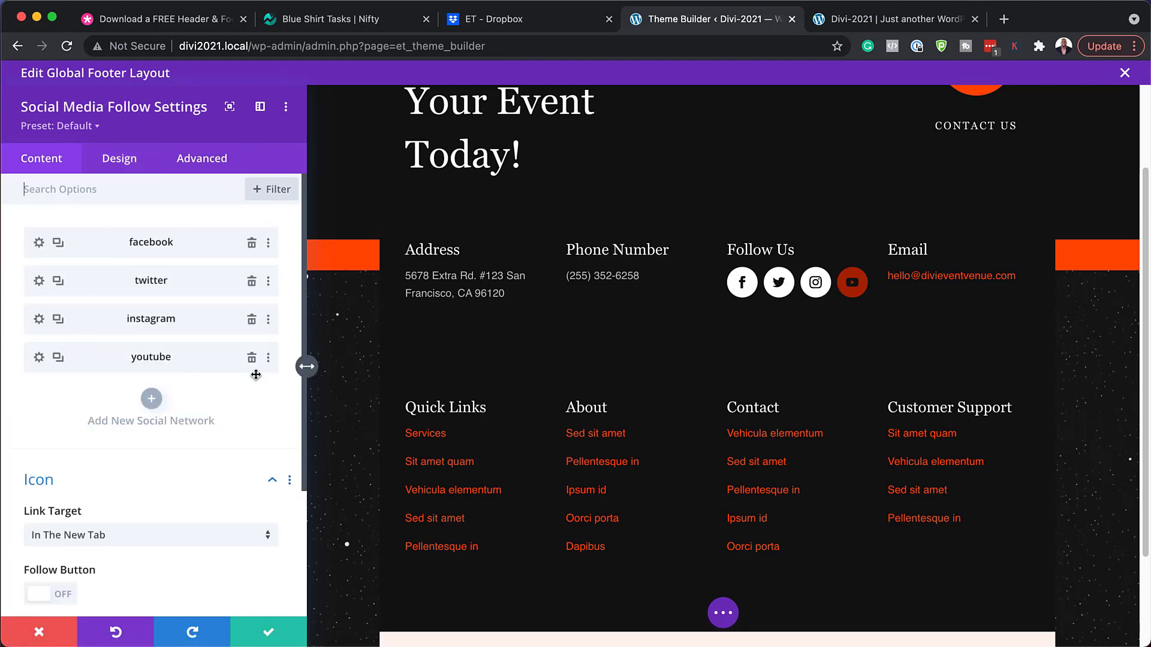
# Reset the YouTube icon's styling, copy the instagram icon's styles, and save the module.
pyautogui.rightClick(193, 357)
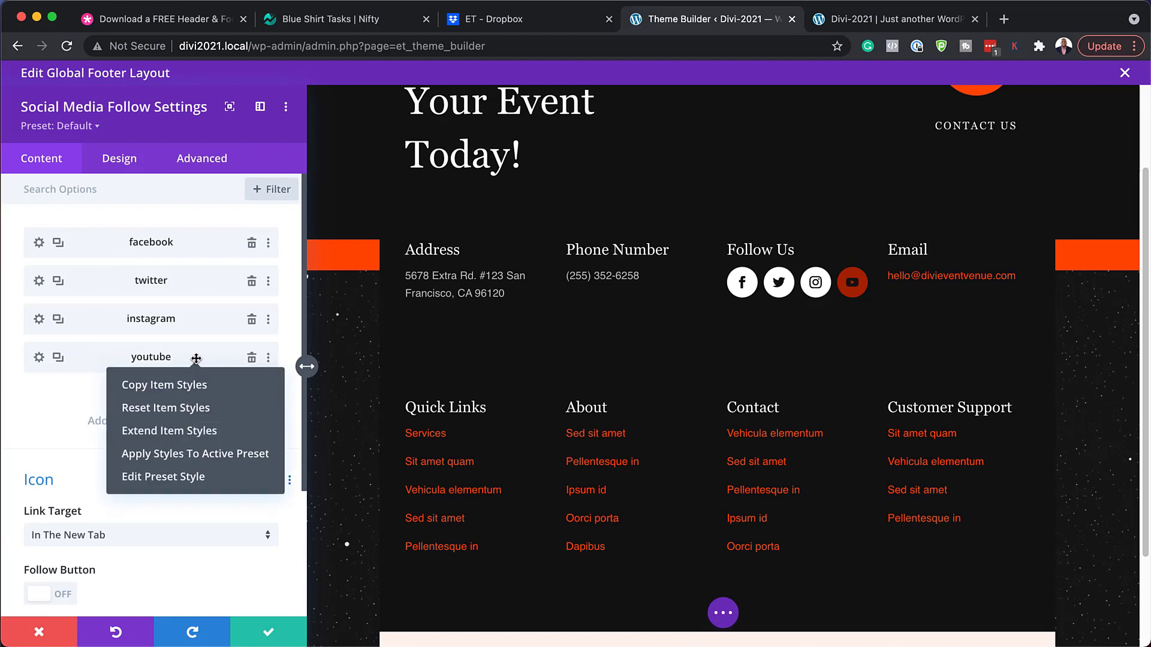
pyautogui.click(216, 411)
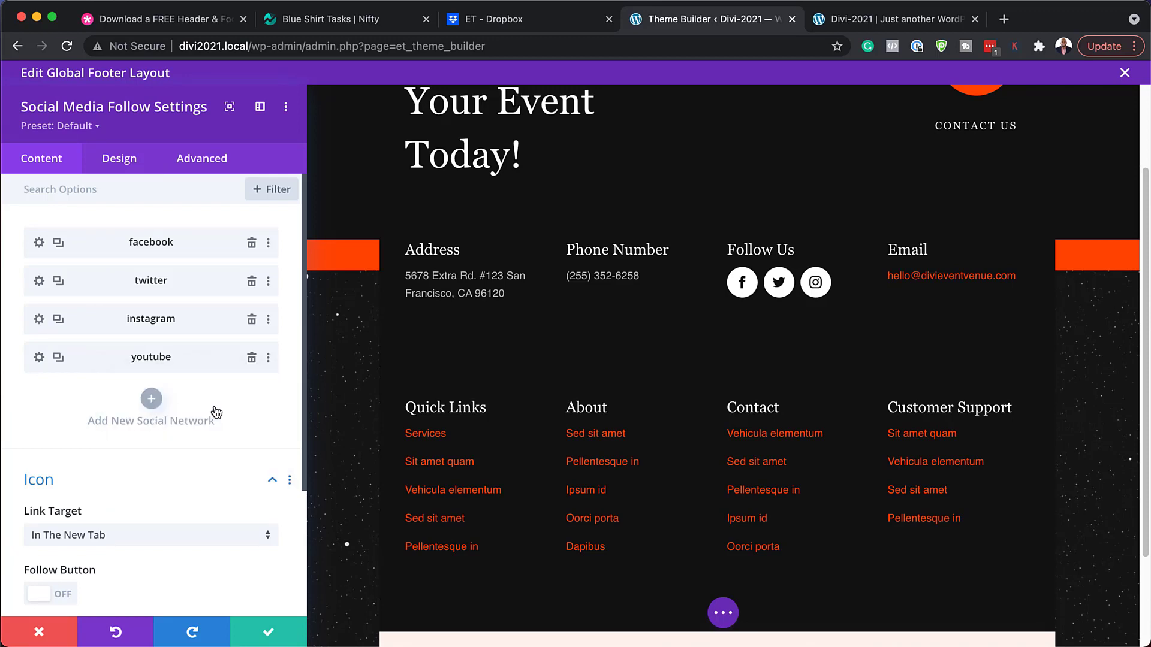
pyautogui.rightClick(205, 324)
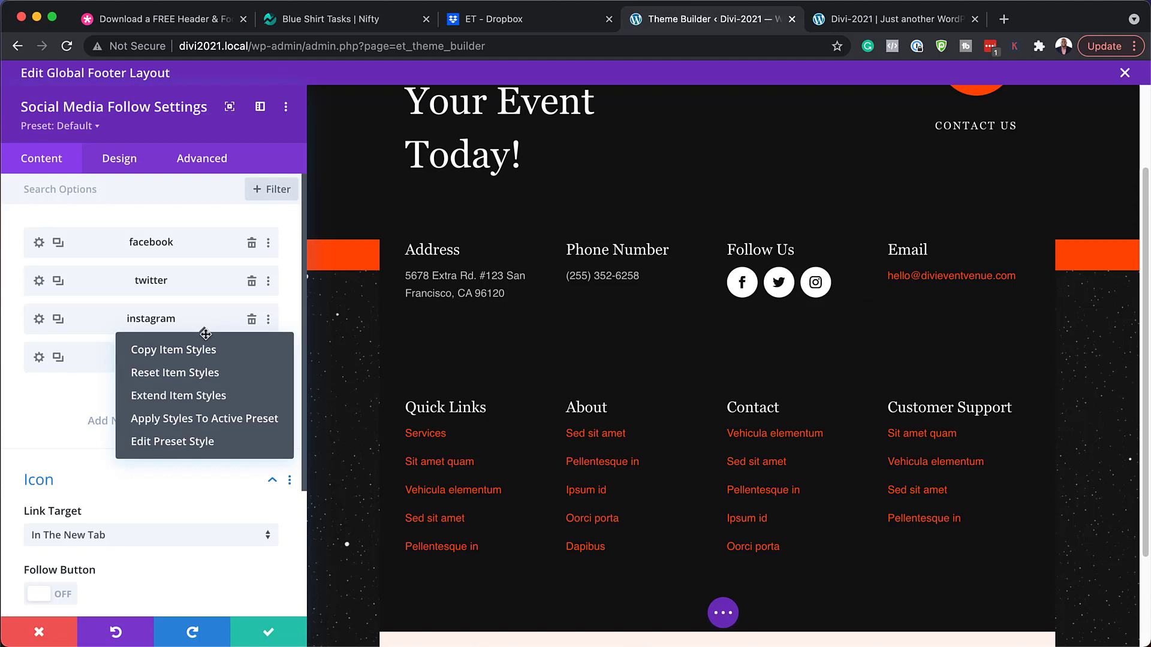
pyautogui.click(215, 353)
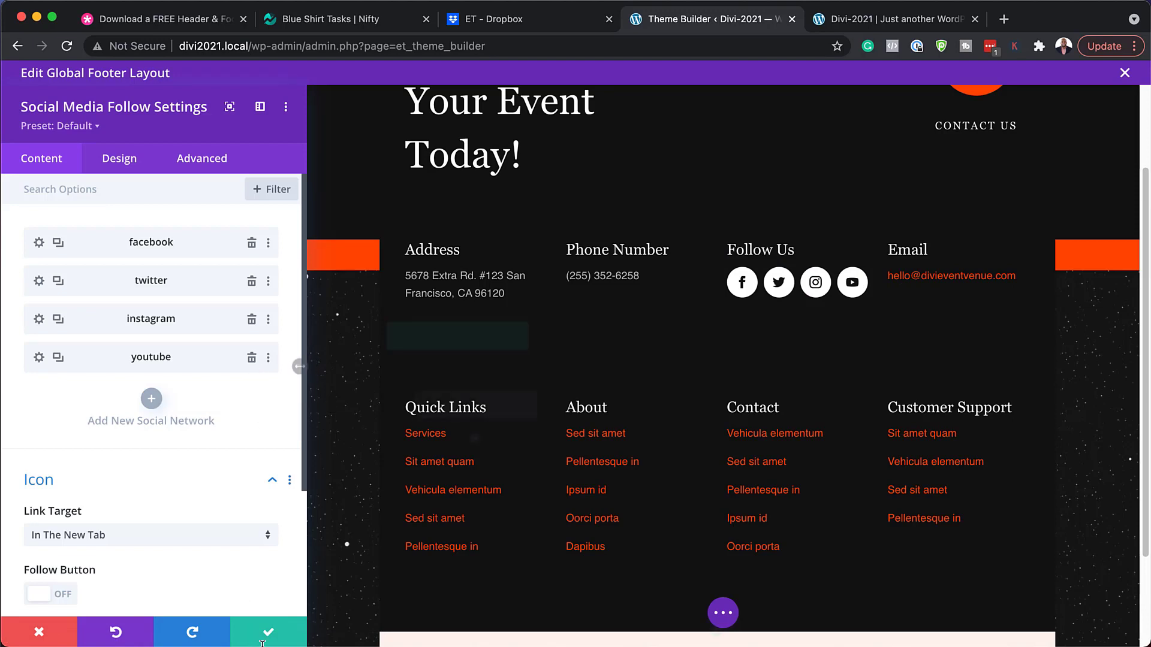
pyautogui.click(284, 635)
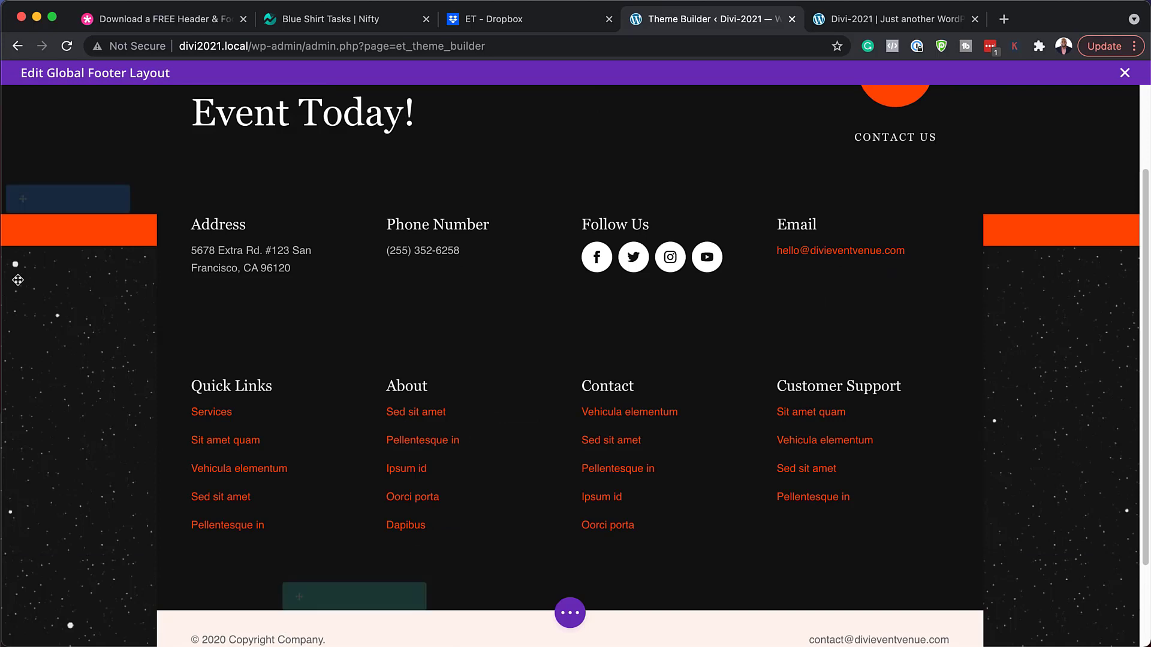
pyautogui.scroll(-3, 50, 360)
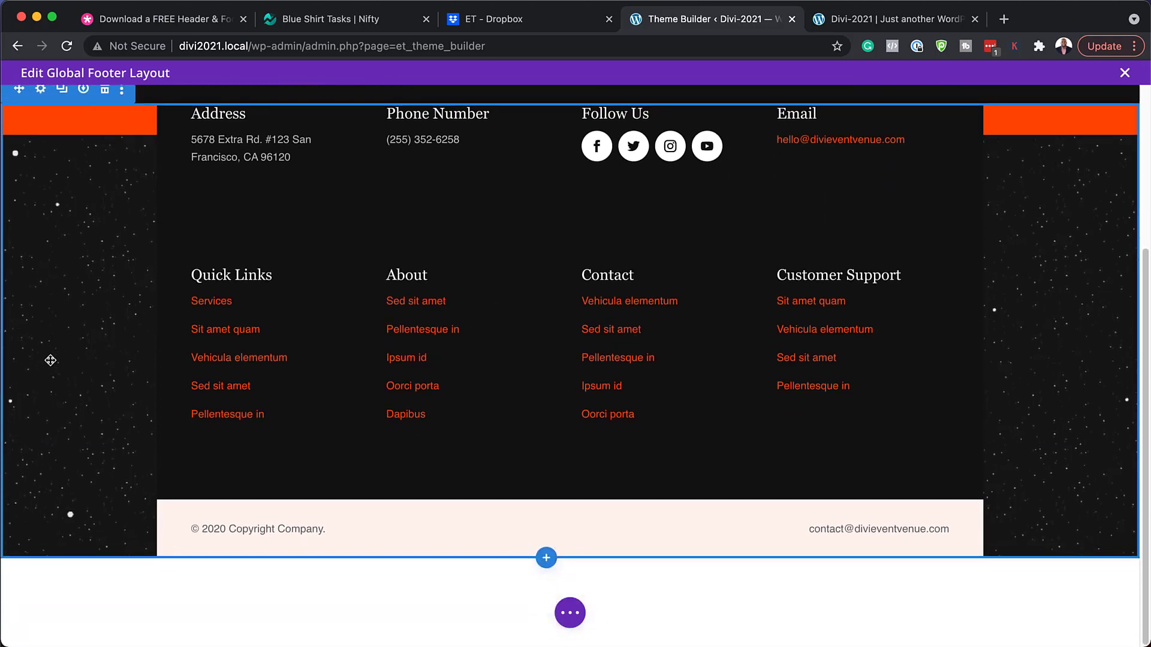
pyautogui.click(40, 89)
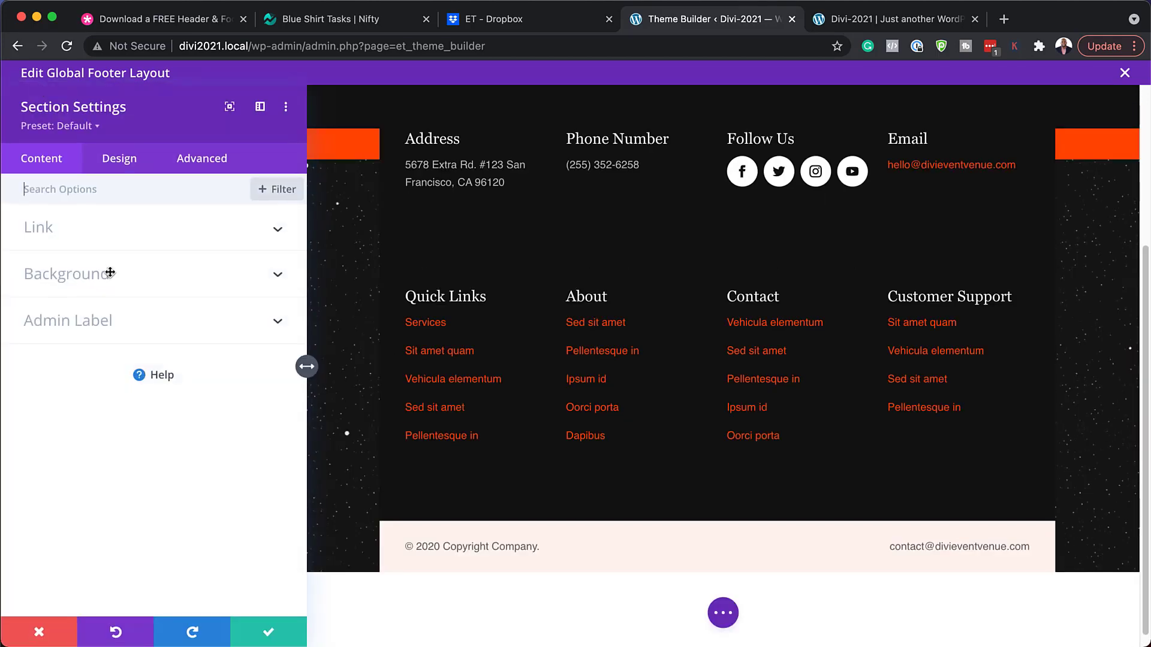
pyautogui.click(110, 273)
pyautogui.click(191, 257)
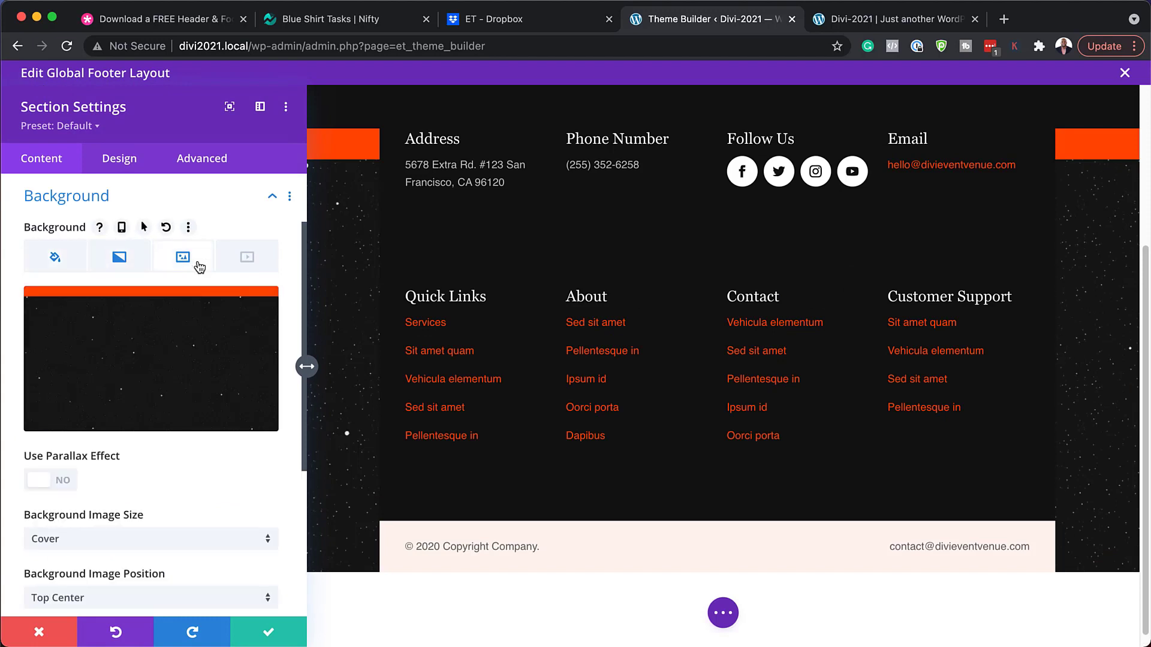
pyautogui.scroll(3, 141, 358)
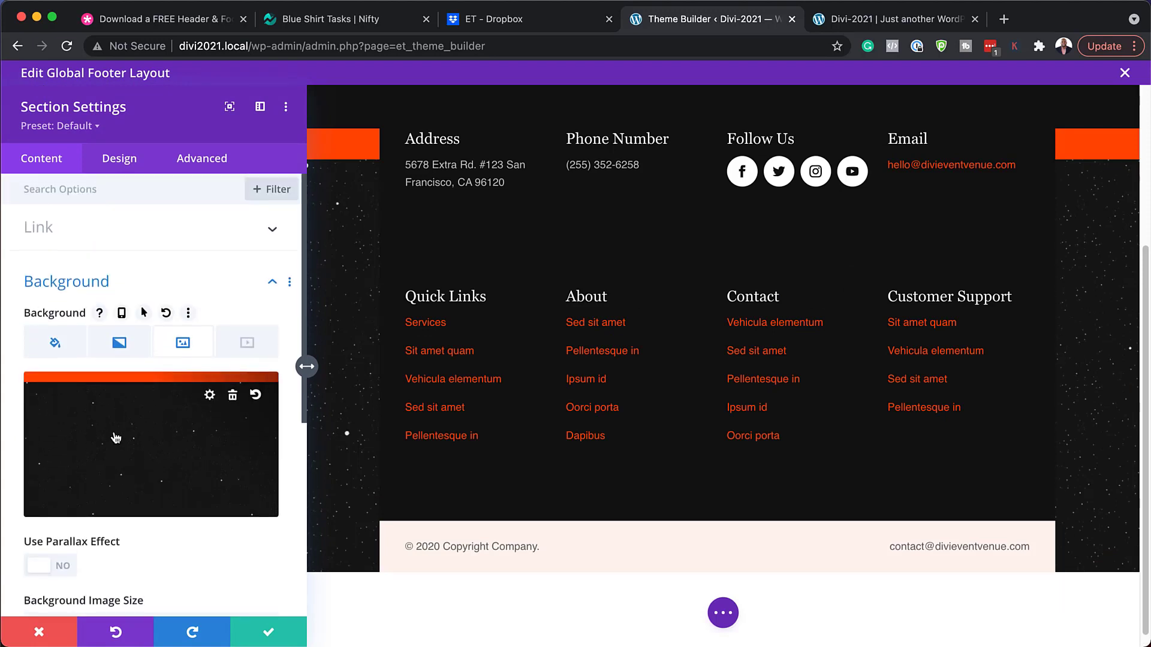
pyautogui.click(233, 395)
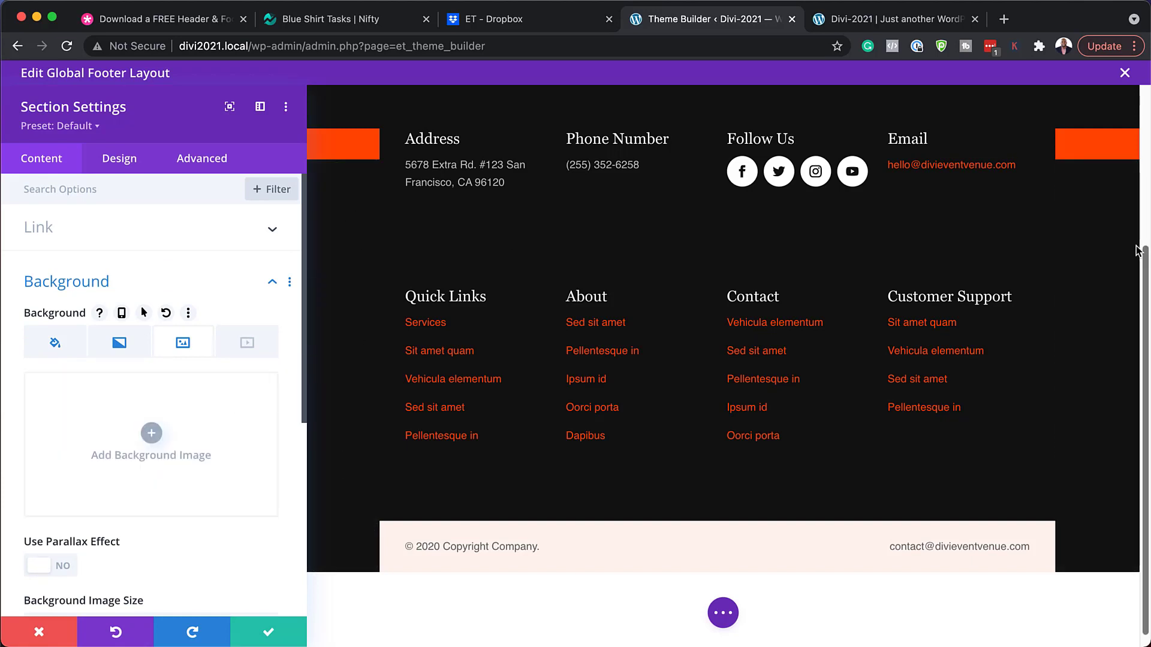
pyautogui.click(37, 633)
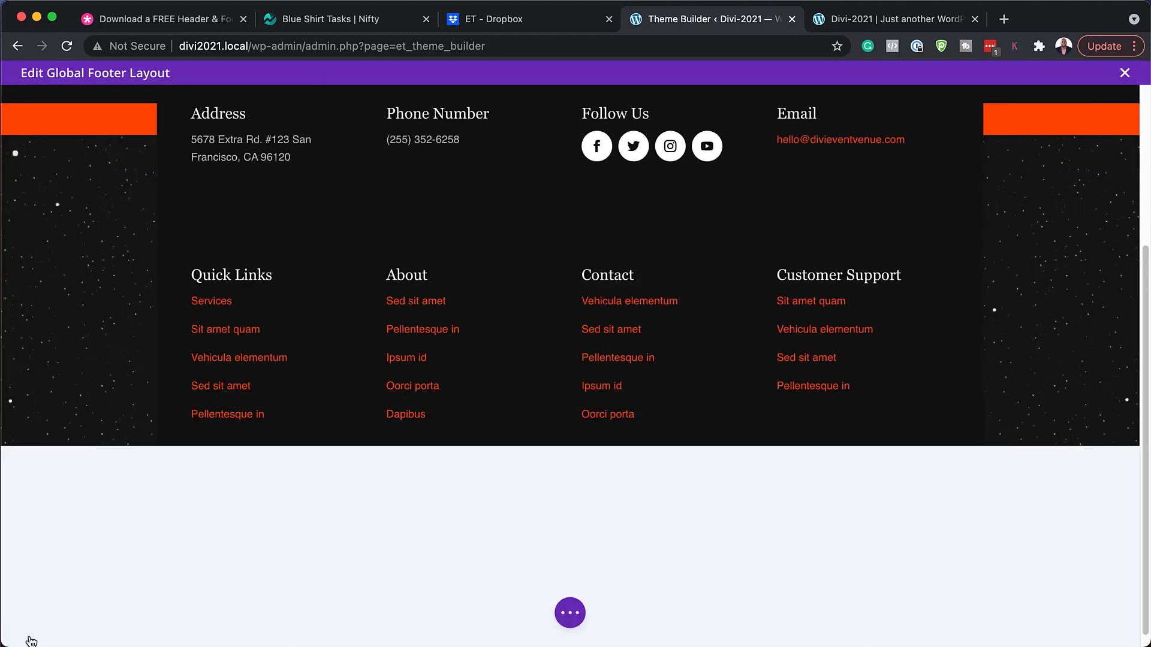
pyautogui.scroll(4, 340, 483)
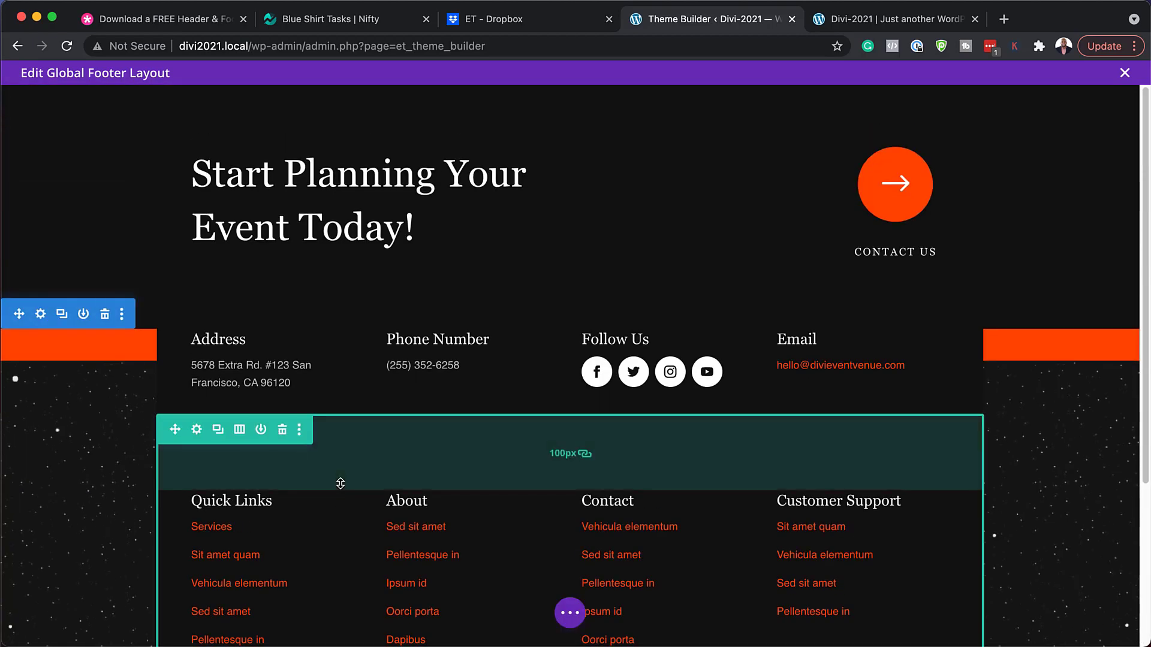